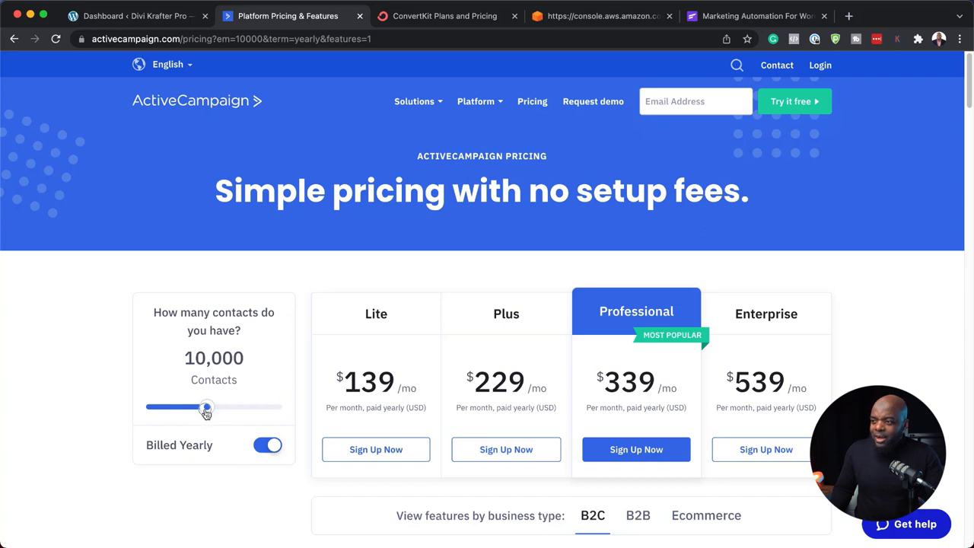
Compare ActiveCampaign pricing at 5,000 and 10,000 contacts, then bring up ConvertKit's pricing page
{"action": "left_click", "coordinate": [193, 408]}
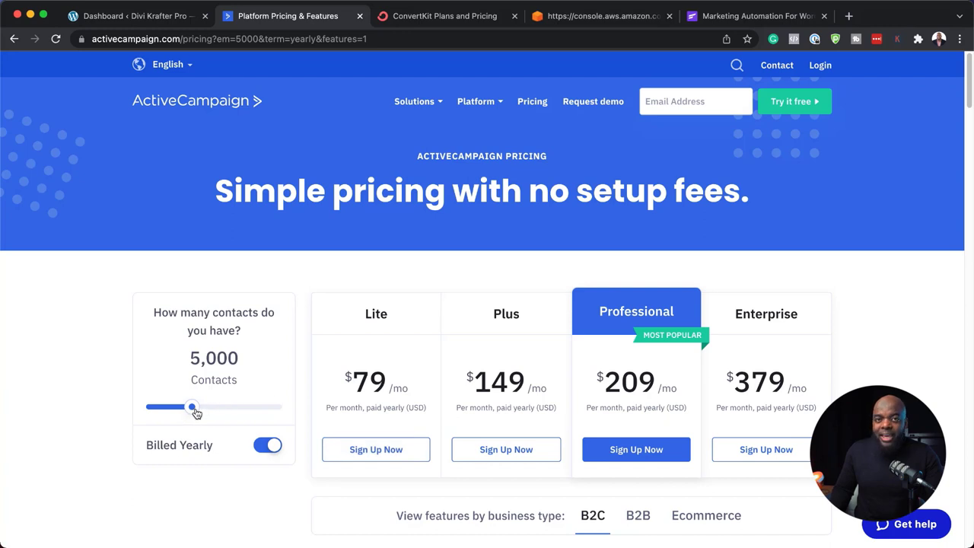
{"action": "left_click_drag", "start_coordinate": [196, 411], "coordinate": [207, 408]}
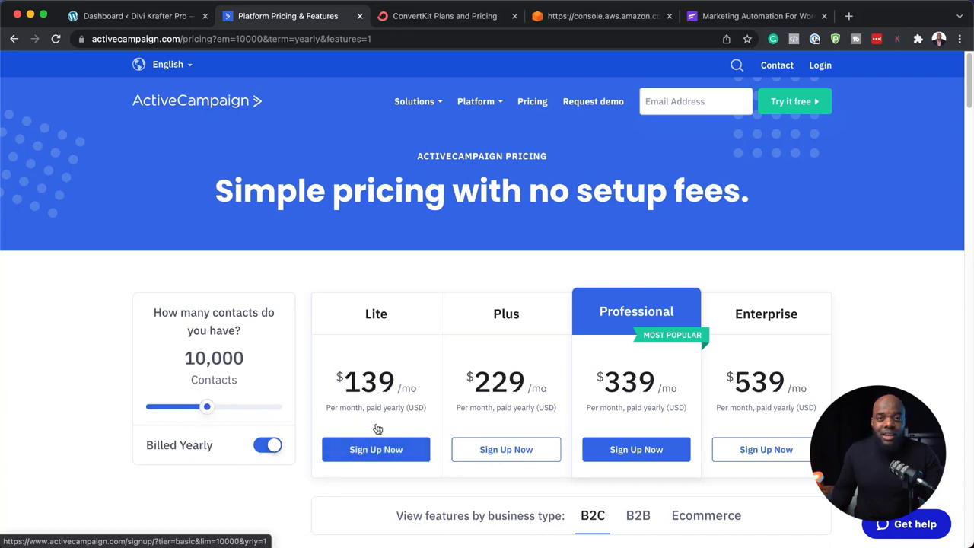
{"action": "left_click", "coordinate": [430, 17]}
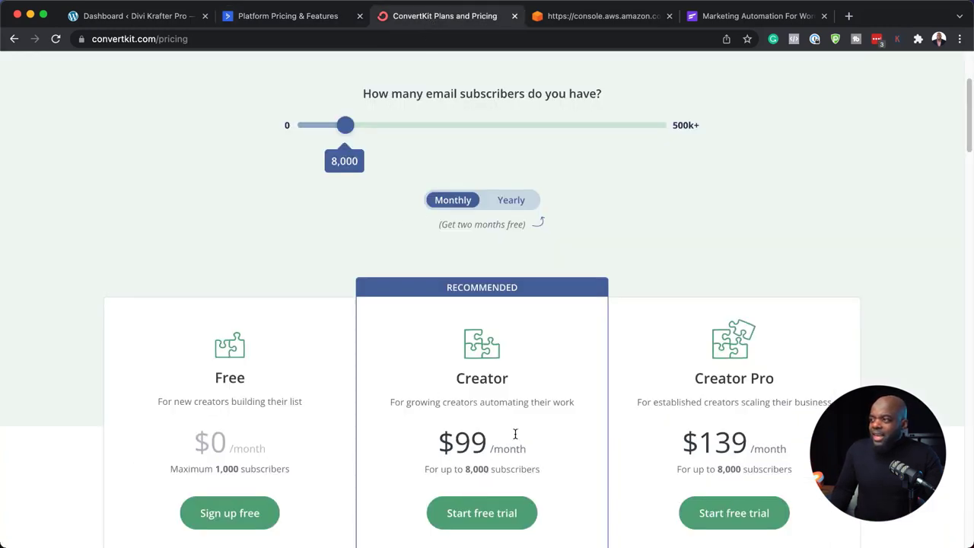
Slide ConvertKit's subscriber count to 10k, then to 35k (Creator $259, Creator Pro $363)
{"action": "left_click_drag", "start_coordinate": [346, 130], "coordinate": [353, 127]}
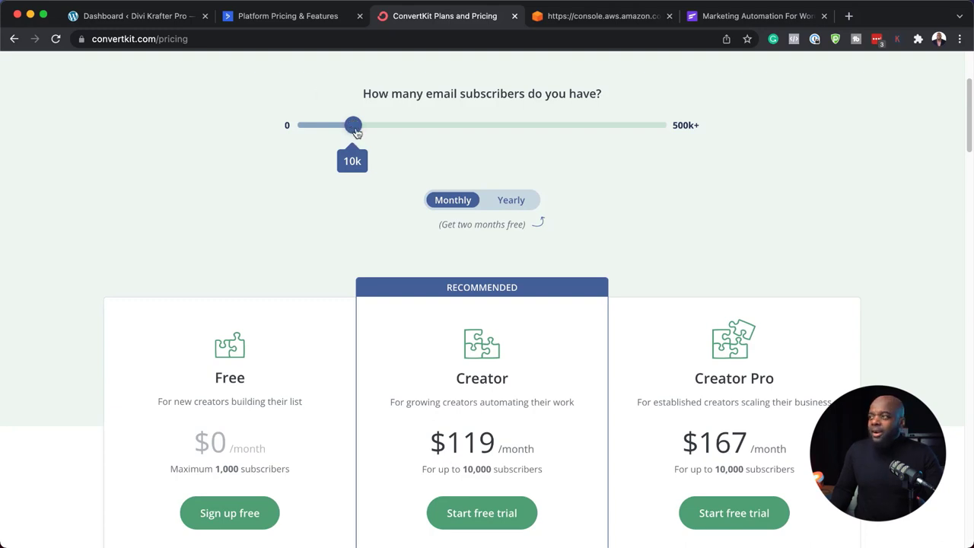
{"action": "left_click_drag", "start_coordinate": [357, 133], "coordinate": [382, 129]}
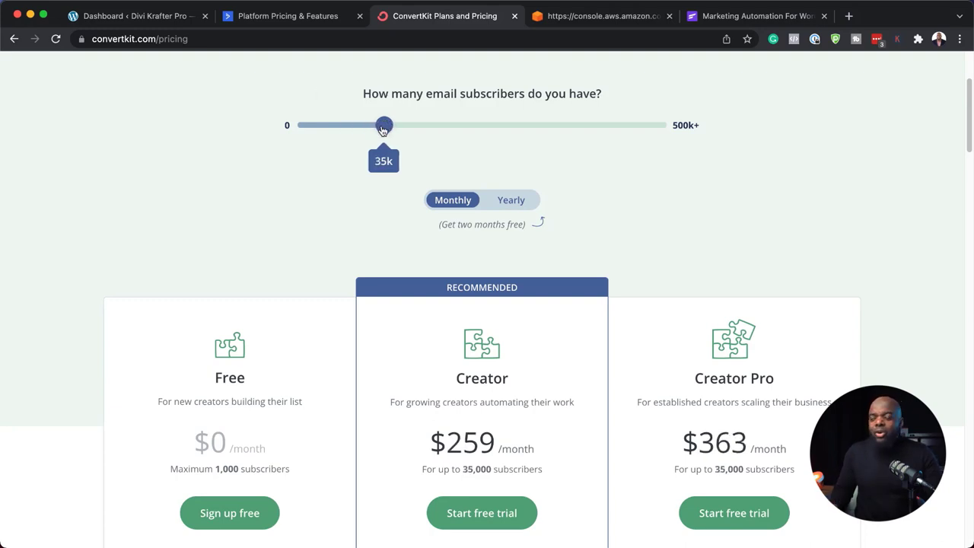
Review the AWS USD 5.70 forecast, then go to the FluentCRM dashboard in WordPress
{"action": "left_click", "coordinate": [596, 16]}
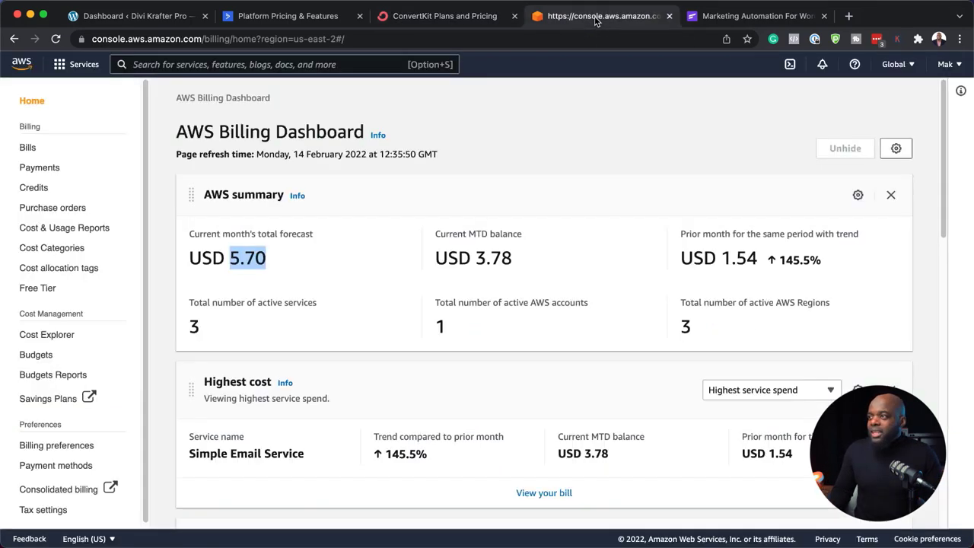
{"action": "left_click", "coordinate": [281, 261]}
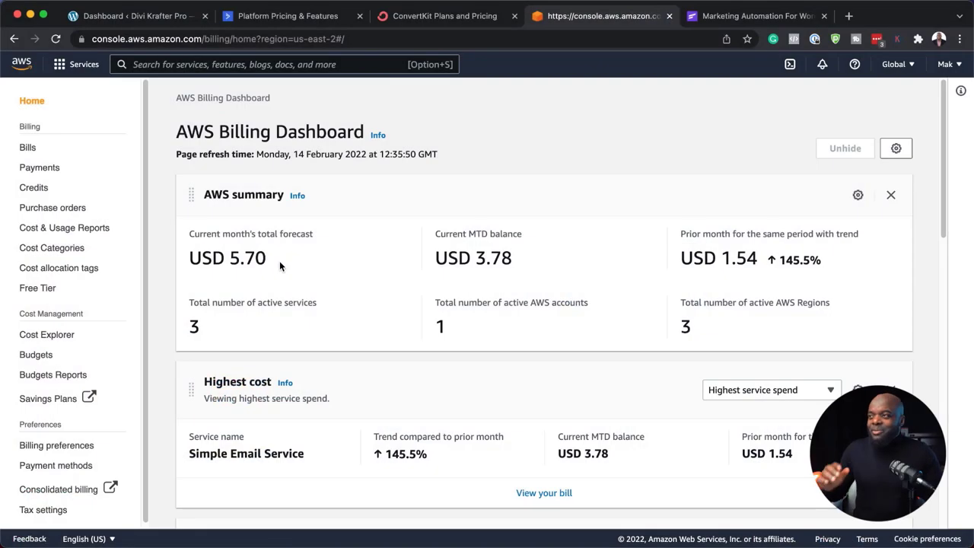
{"action": "left_click", "coordinate": [152, 16]}
{"action": "left_click", "coordinate": [55, 167]}
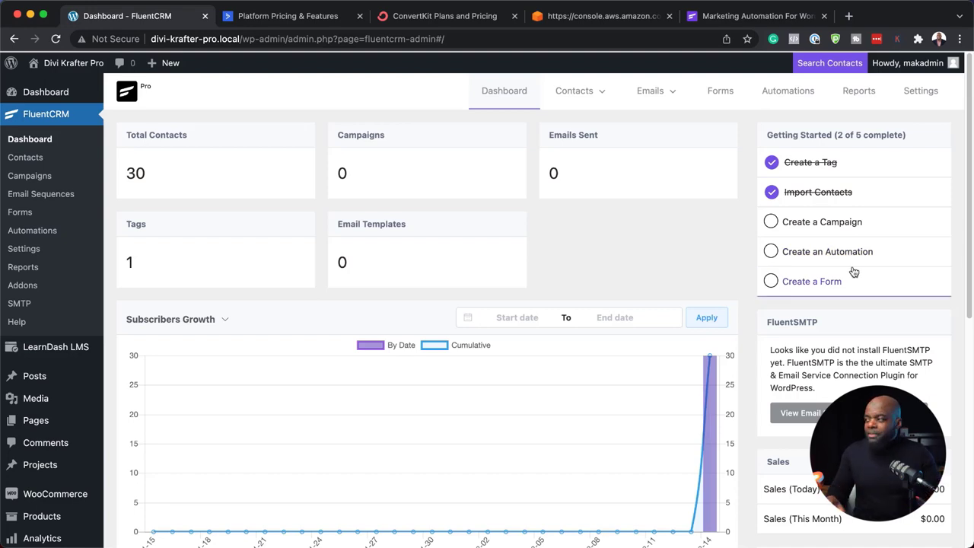
Create a FluentCRM tag titled 'Subscribers' from the Contacts > Tags page
{"action": "mouse_move", "coordinate": [595, 105]}
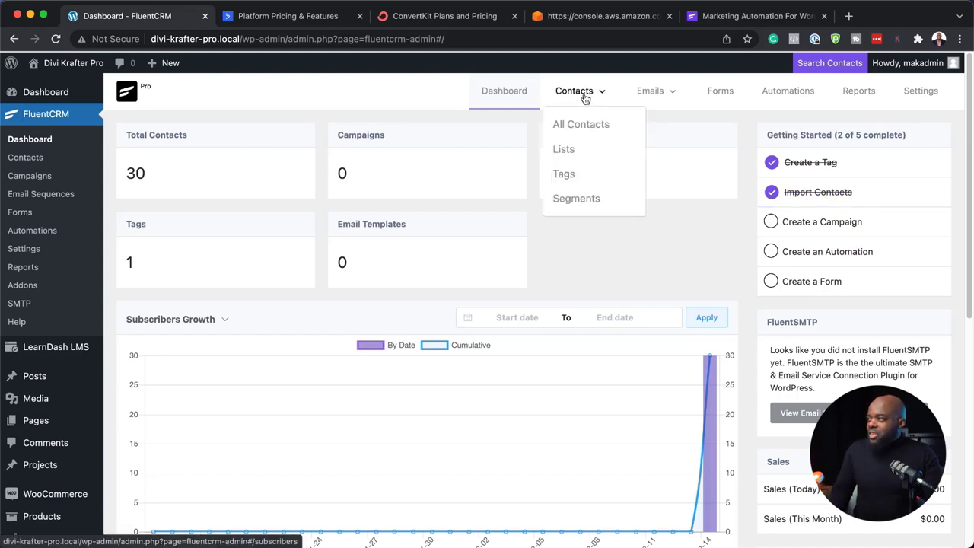
{"action": "left_click", "coordinate": [576, 178]}
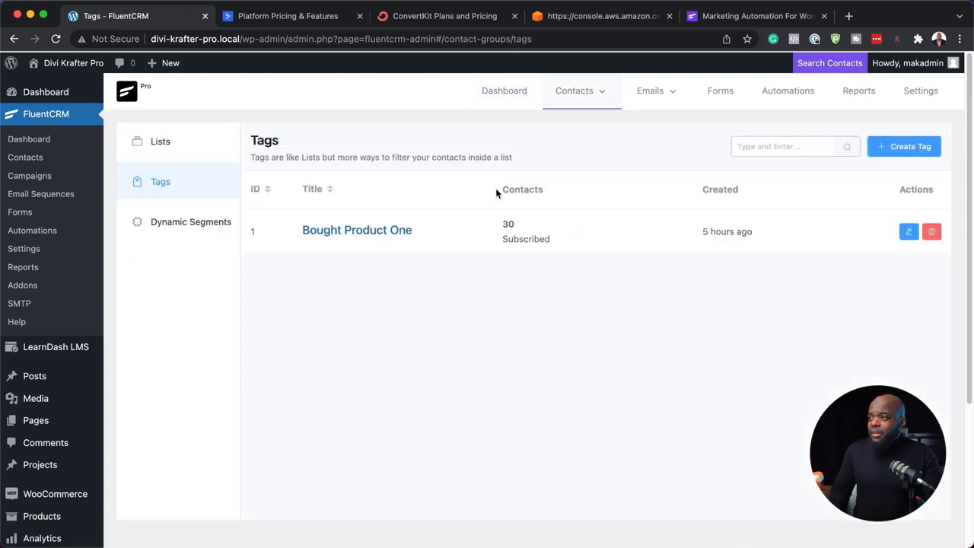
{"action": "left_click", "coordinate": [910, 147]}
{"action": "left_click", "coordinate": [300, 150]}
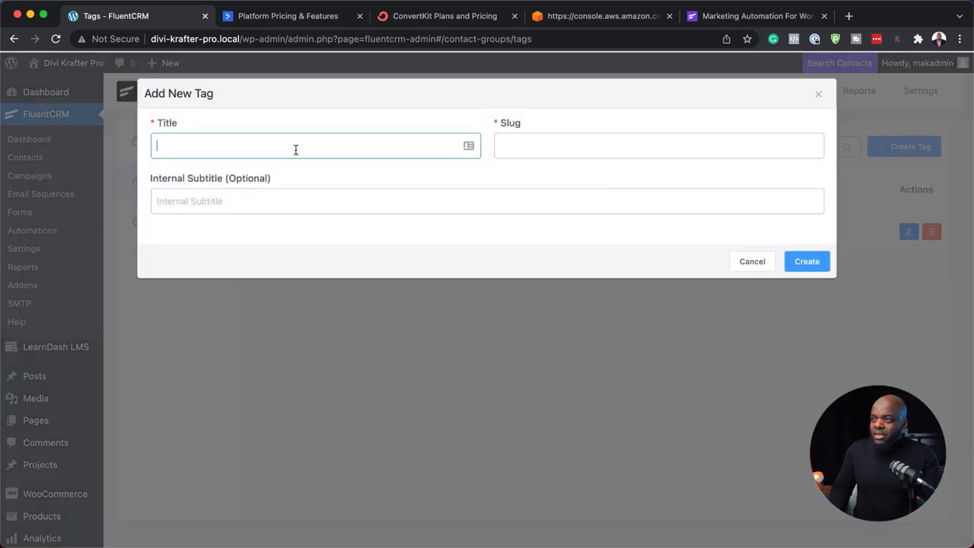
{"action": "type", "text": "Subscribers"}
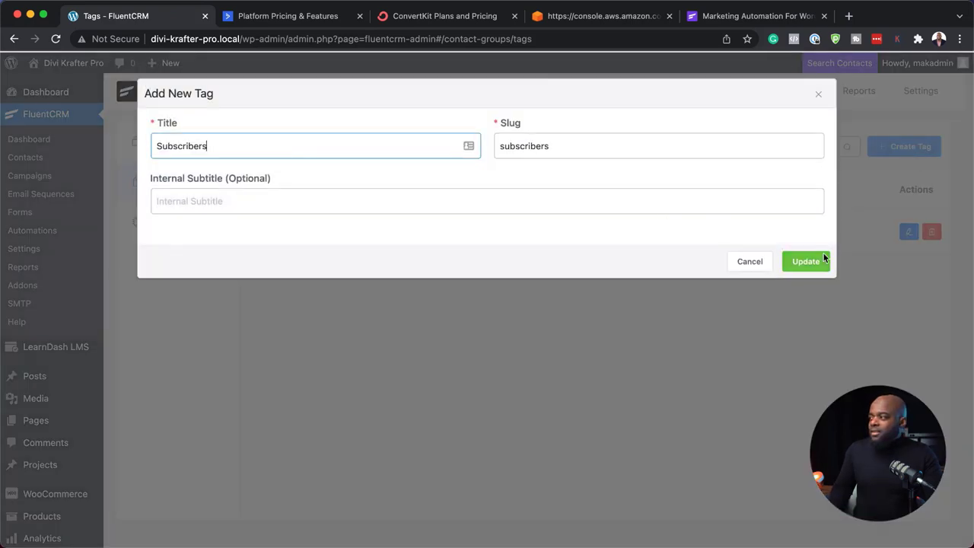
{"action": "left_click", "coordinate": [808, 261]}
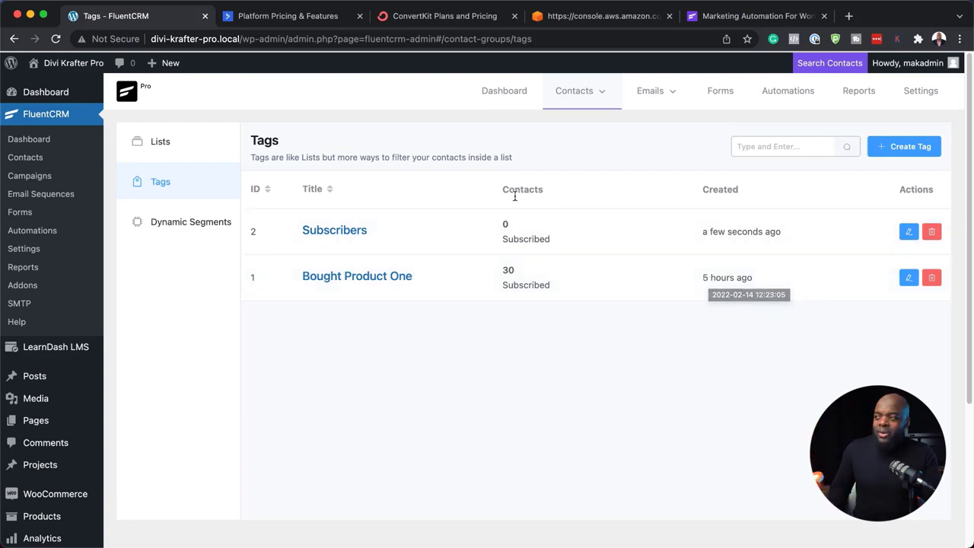
Show All Contacts and switch on Advanced Filter
{"action": "mouse_move", "coordinate": [584, 91]}
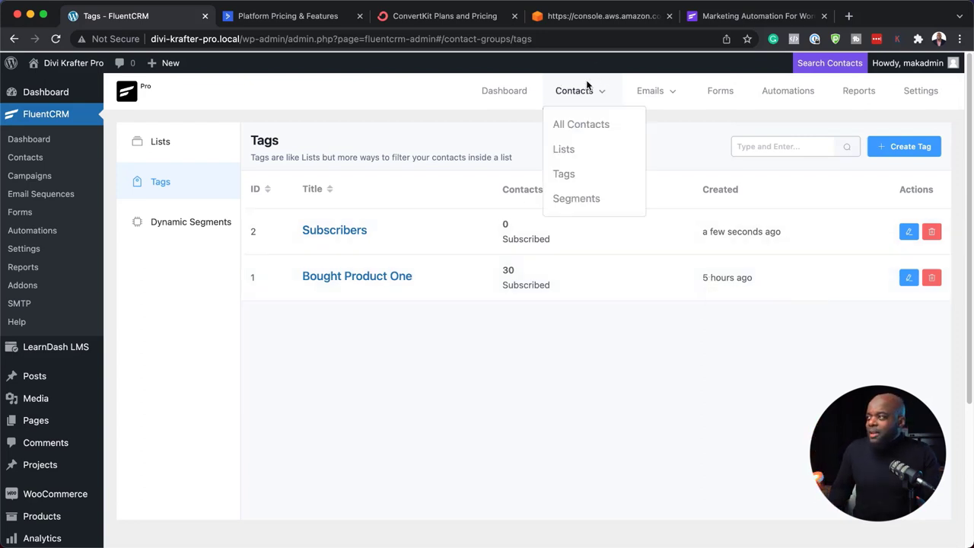
{"action": "left_click", "coordinate": [577, 126]}
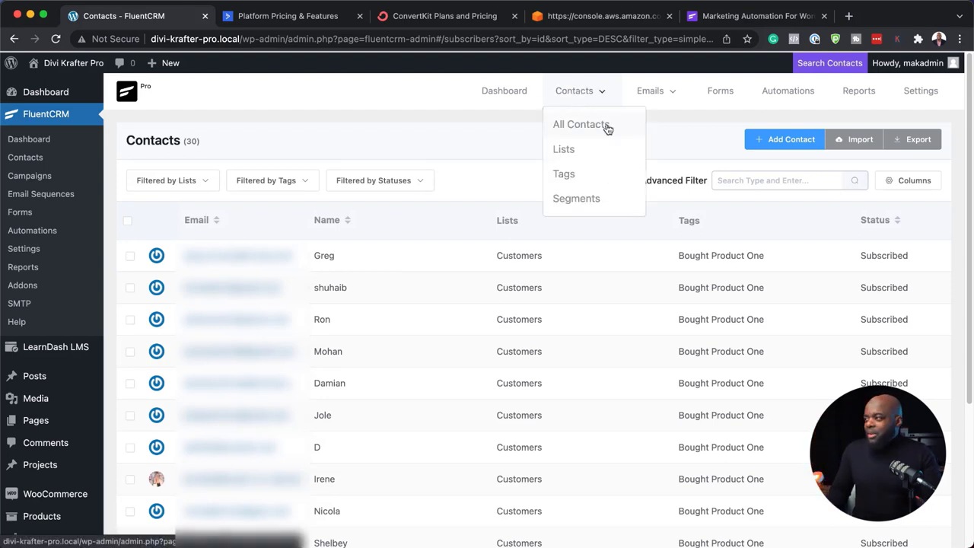
{"action": "left_click", "coordinate": [622, 181]}
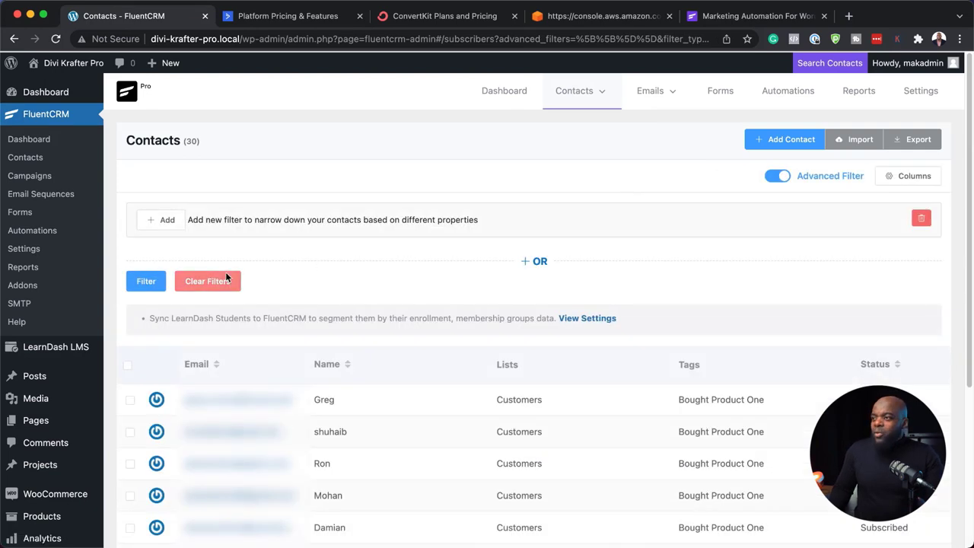
Add a WooCommerce Purchased Products filter and view its product choices, including Product One
{"action": "left_click", "coordinate": [166, 220]}
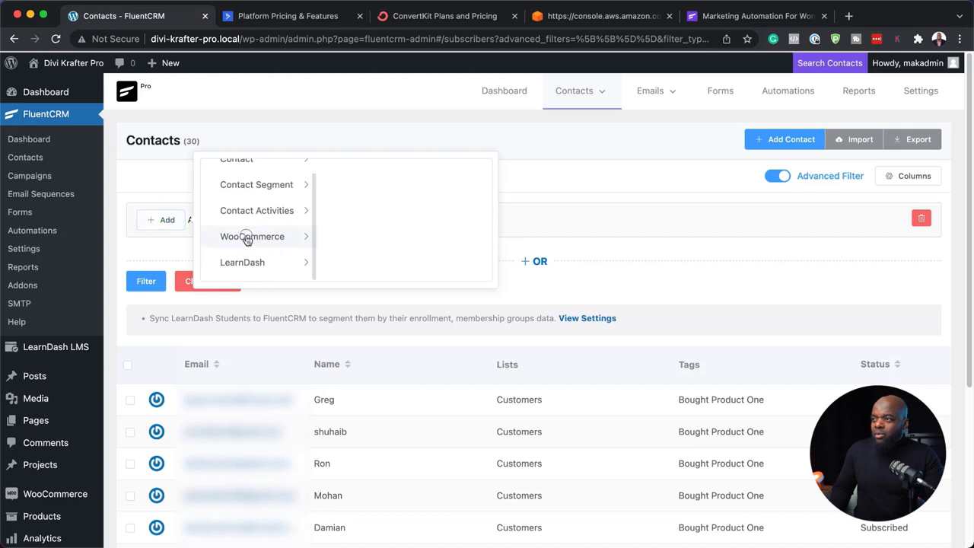
{"action": "left_click", "coordinate": [245, 236]}
{"action": "scroll", "coordinate": [426, 246], "scroll_direction": "down", "scroll_amount": 1}
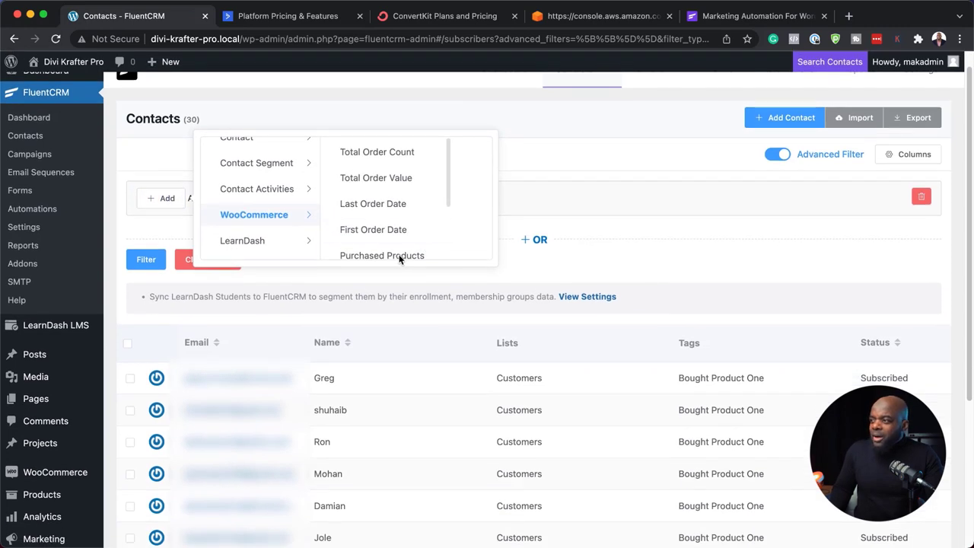
{"action": "left_click", "coordinate": [399, 257]}
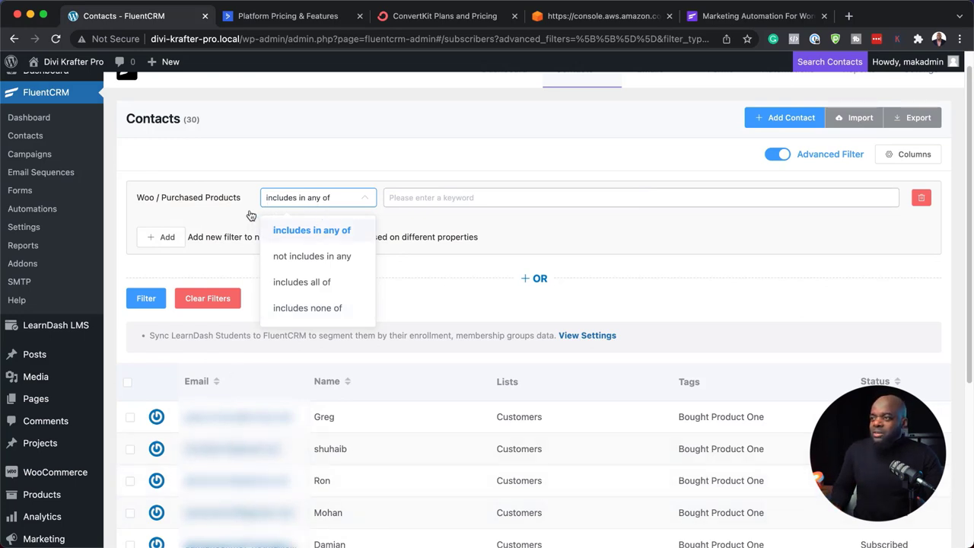
{"action": "left_click", "coordinate": [302, 197]}
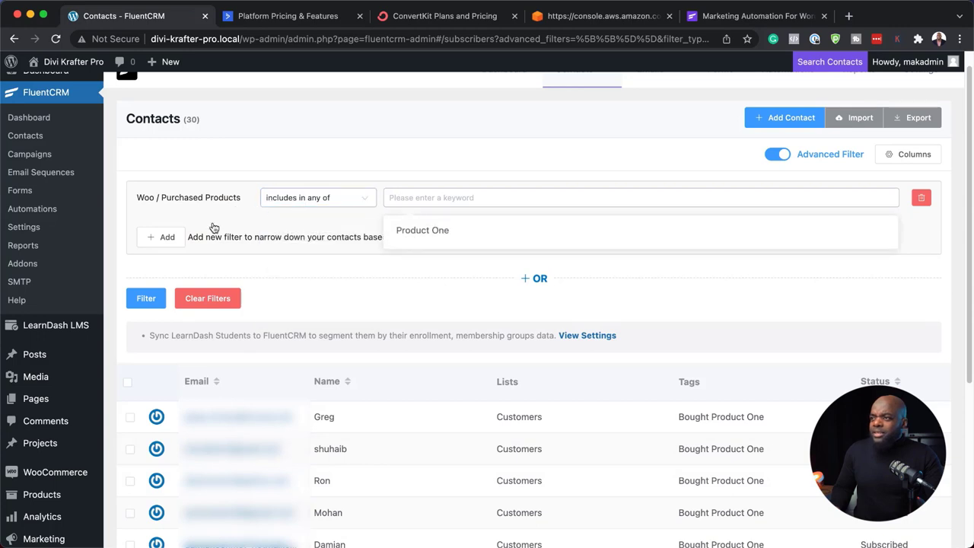
Add another condition and look at the LearnDash filter options, which require sync
{"action": "left_click", "coordinate": [163, 238]}
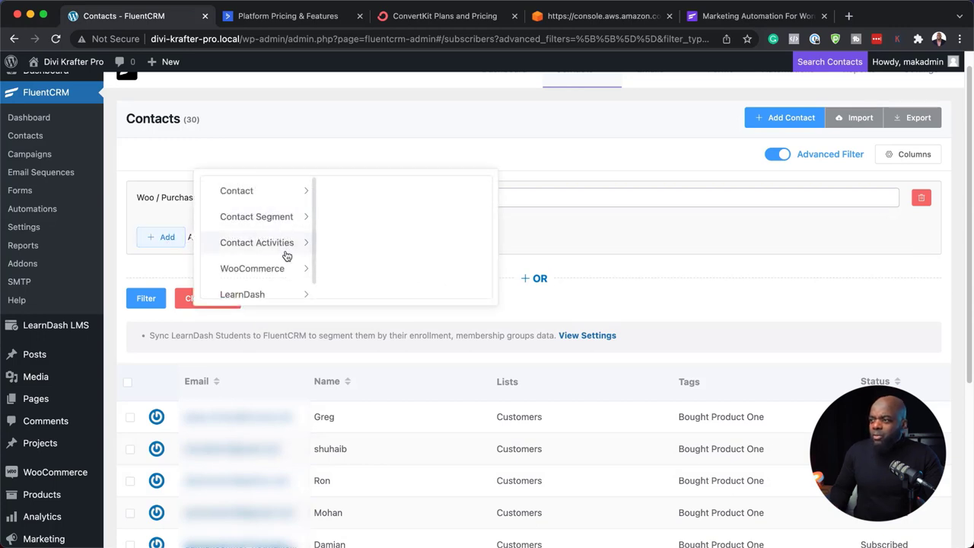
{"action": "scroll", "coordinate": [282, 256], "scroll_direction": "down", "scroll_amount": 1}
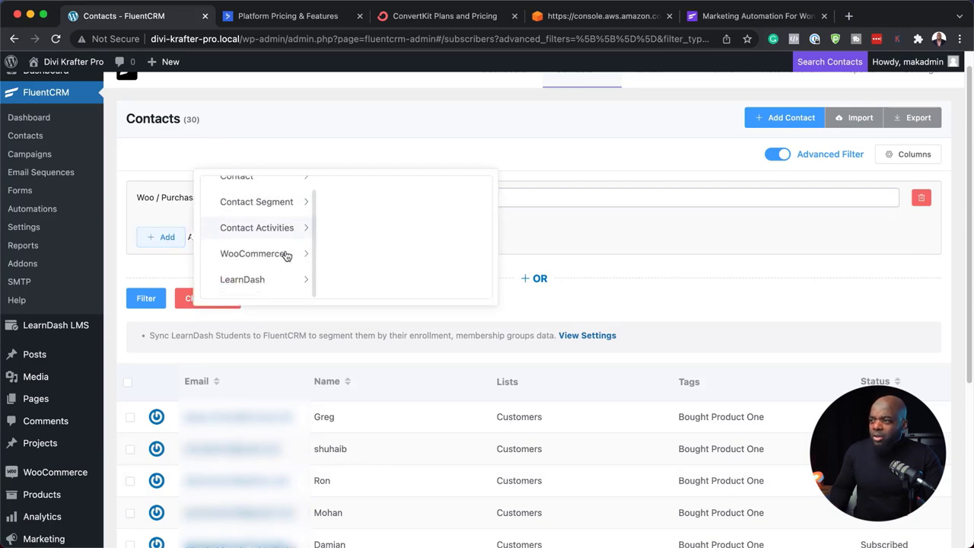
{"action": "left_click", "coordinate": [247, 284]}
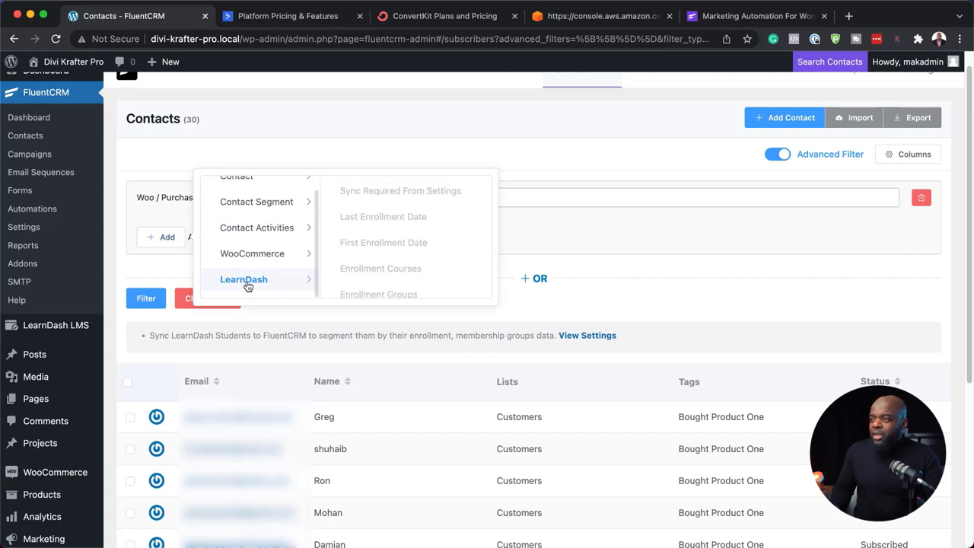
{"action": "scroll", "coordinate": [421, 263], "scroll_direction": "down", "scroll_amount": 1}
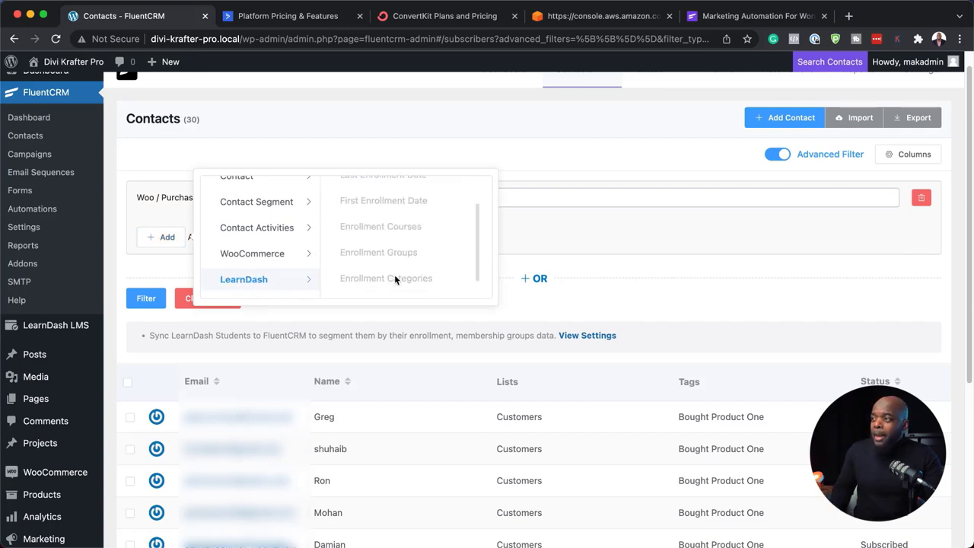
{"action": "scroll", "coordinate": [406, 250], "scroll_direction": "up", "scroll_amount": 1}
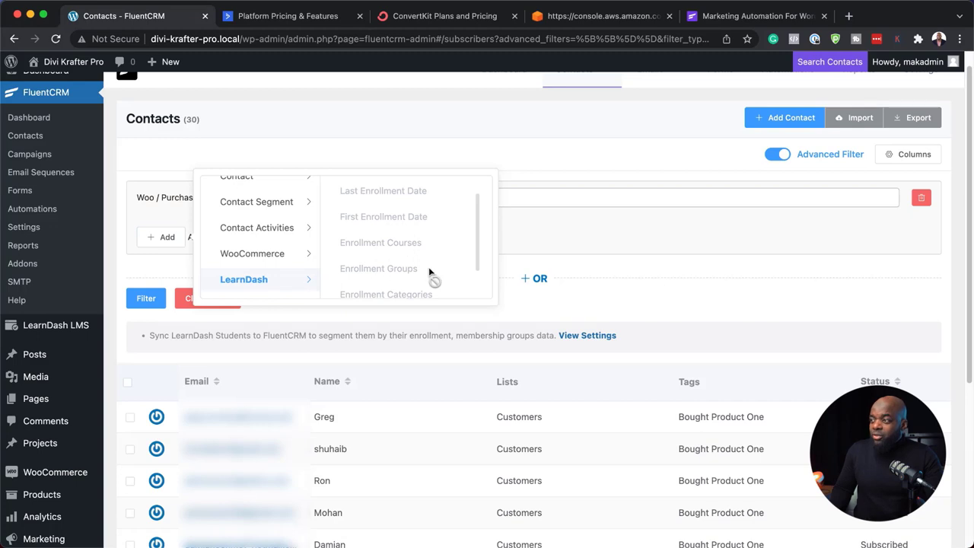
{"action": "scroll", "coordinate": [430, 267], "scroll_direction": "up", "scroll_amount": 2}
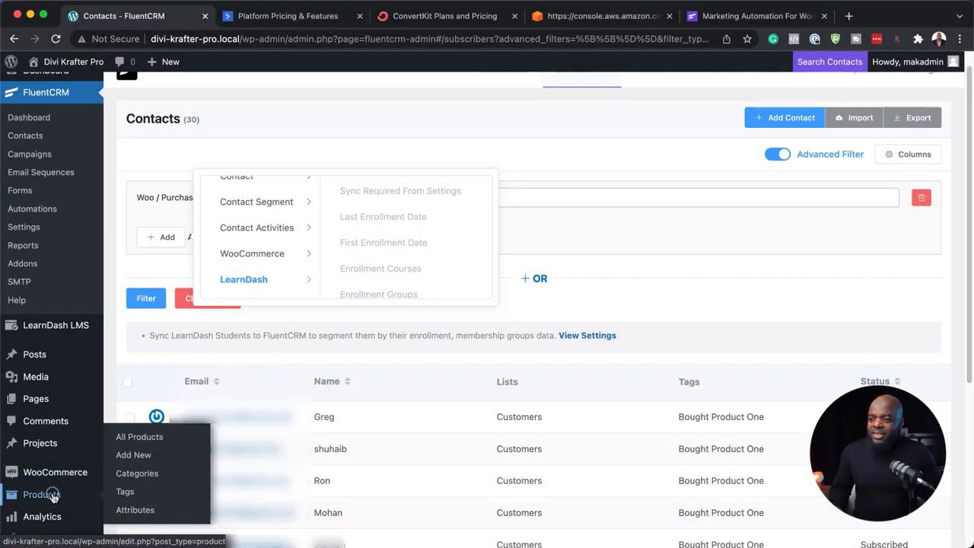
Edit WooCommerce's Product One and show its FluentCRM integration settings
{"action": "left_click", "coordinate": [53, 496]}
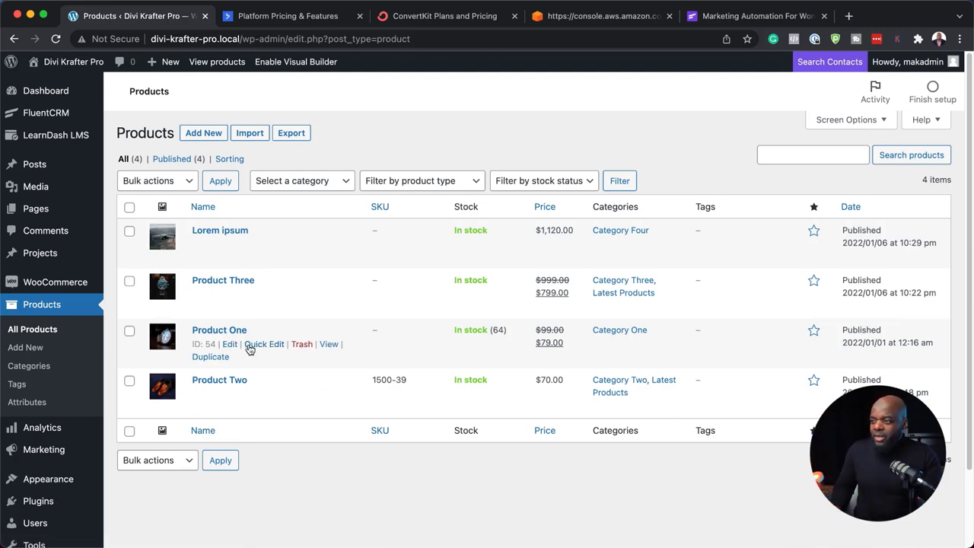
{"action": "left_click", "coordinate": [232, 345]}
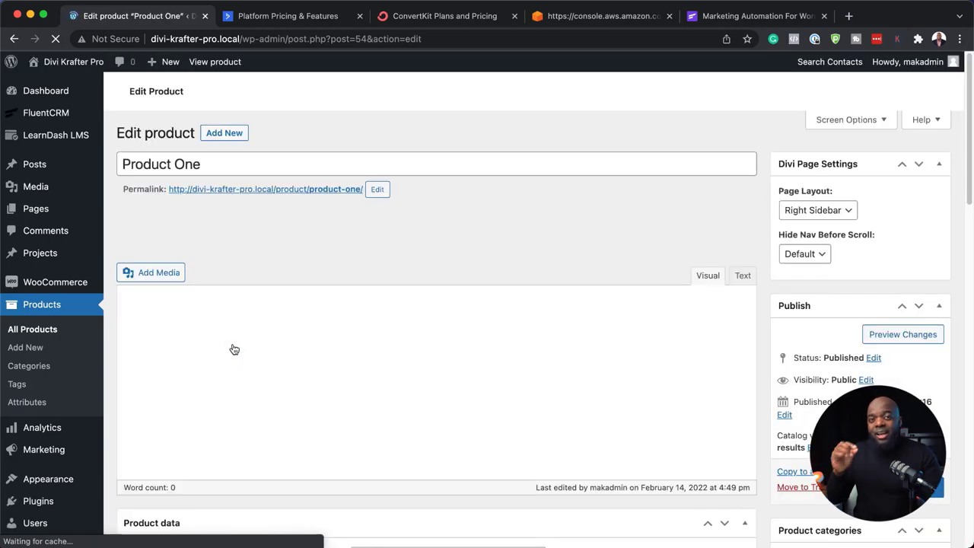
{"action": "scroll", "coordinate": [341, 322], "scroll_direction": "down", "scroll_amount": 5}
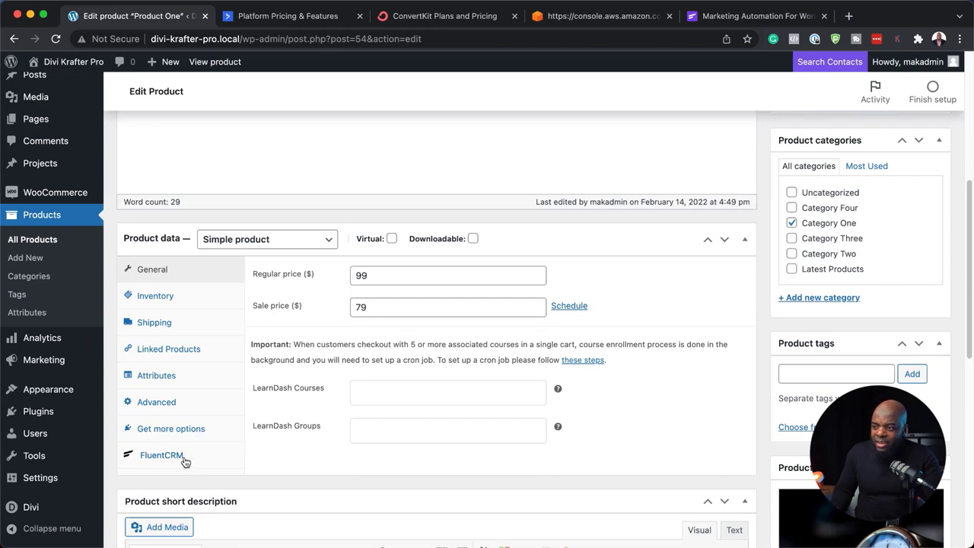
{"action": "left_click", "coordinate": [176, 459]}
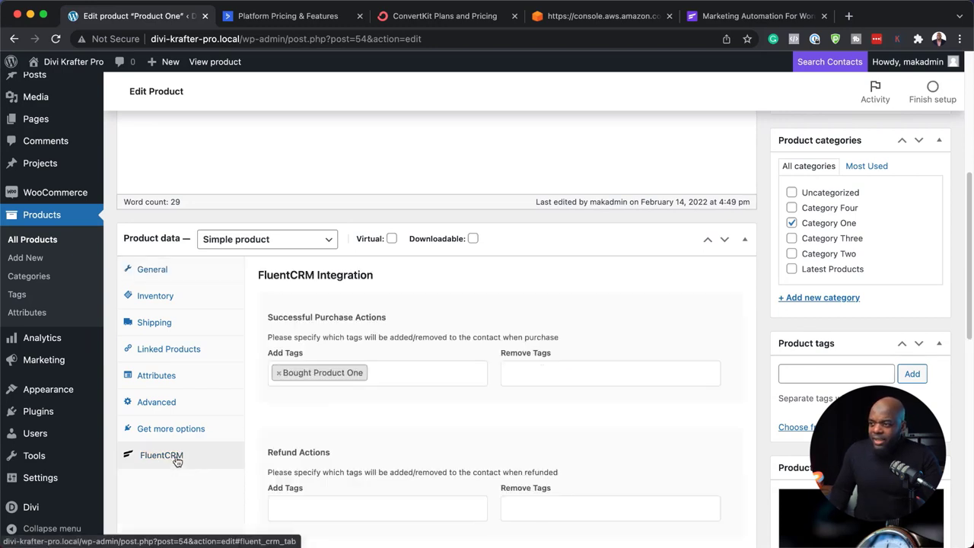
Re-add the Bought Product One tag under Add Tags on purchase and update the product
{"action": "left_click", "coordinate": [279, 374]}
{"action": "left_click", "coordinate": [363, 332]}
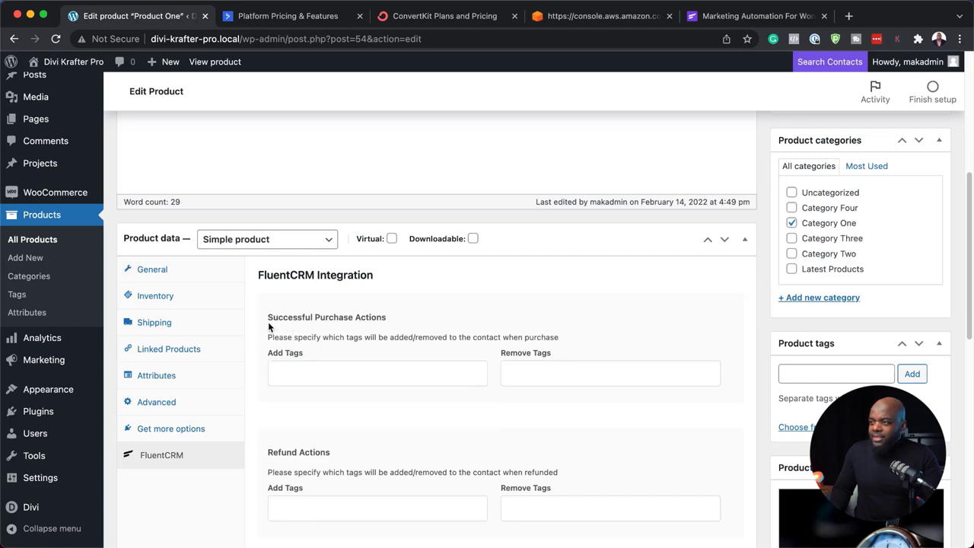
{"action": "left_click", "coordinate": [303, 375]}
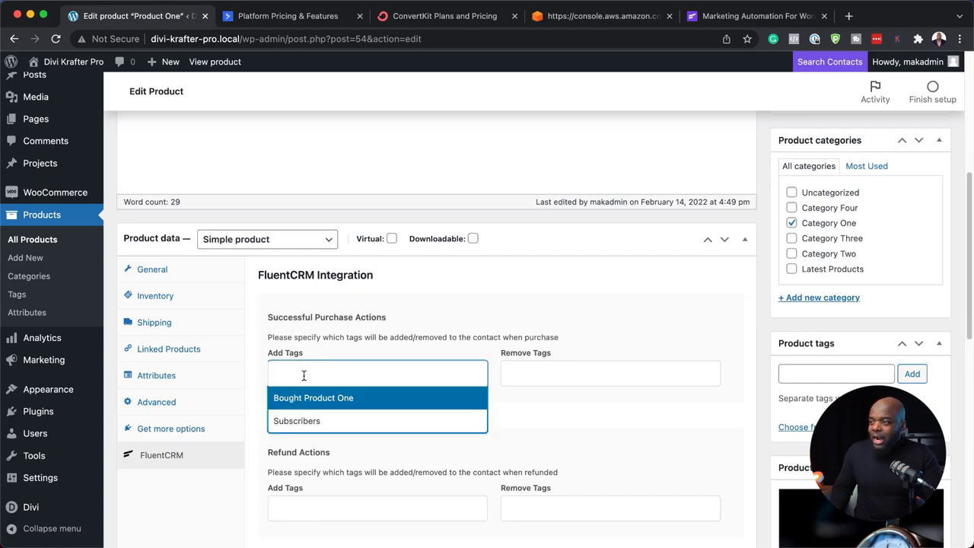
{"action": "left_click", "coordinate": [329, 400]}
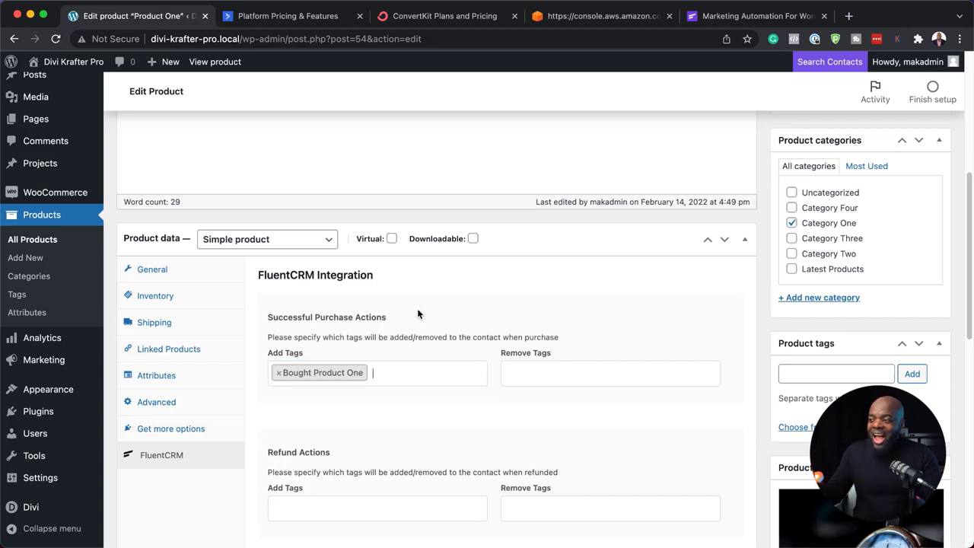
{"action": "scroll", "coordinate": [651, 306], "scroll_direction": "down", "scroll_amount": 2}
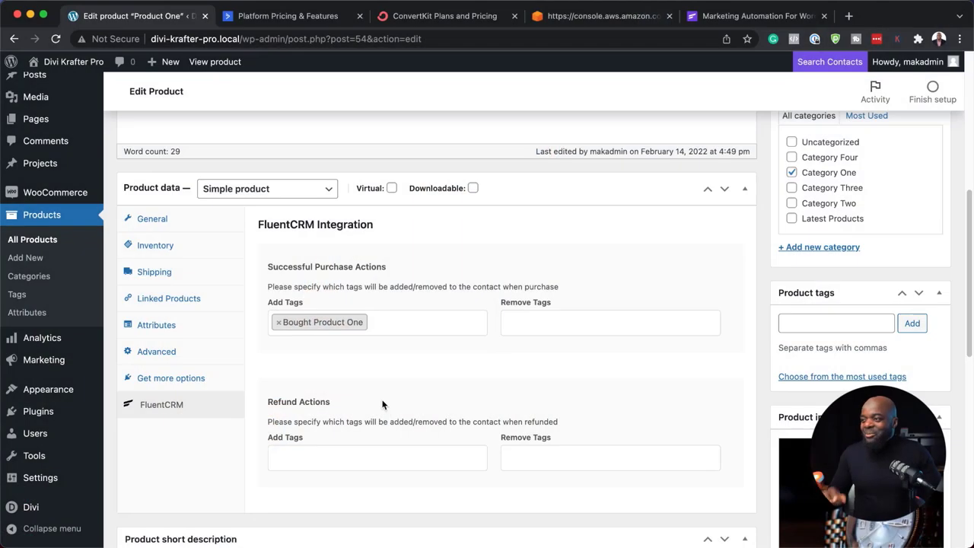
{"action": "scroll", "coordinate": [728, 332], "scroll_direction": "up", "scroll_amount": 5}
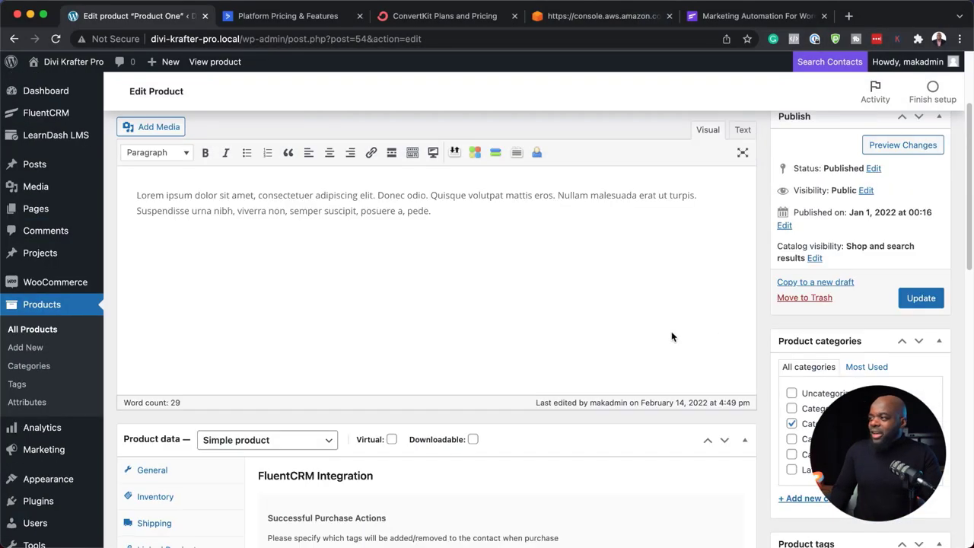
{"action": "left_click", "coordinate": [922, 298]}
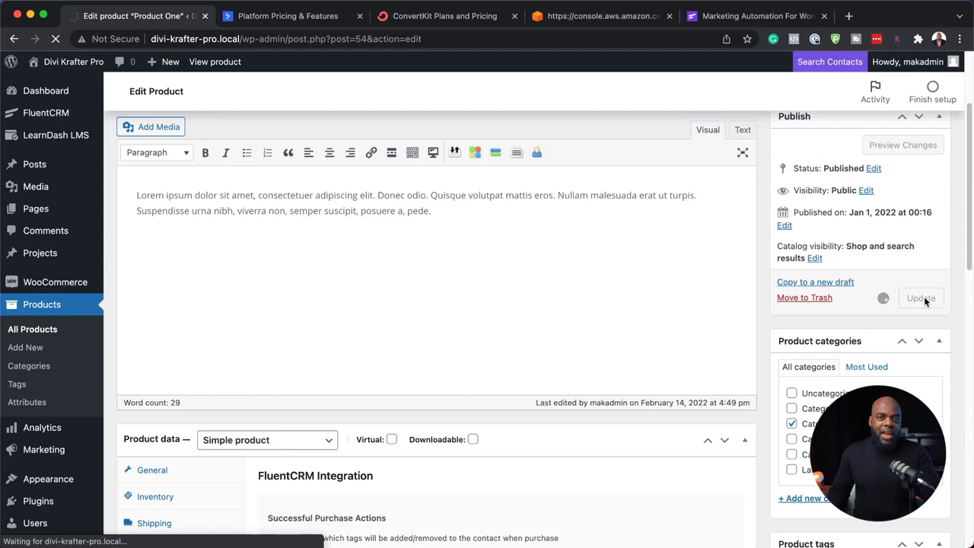
{"action": "left_click", "coordinate": [59, 113]}
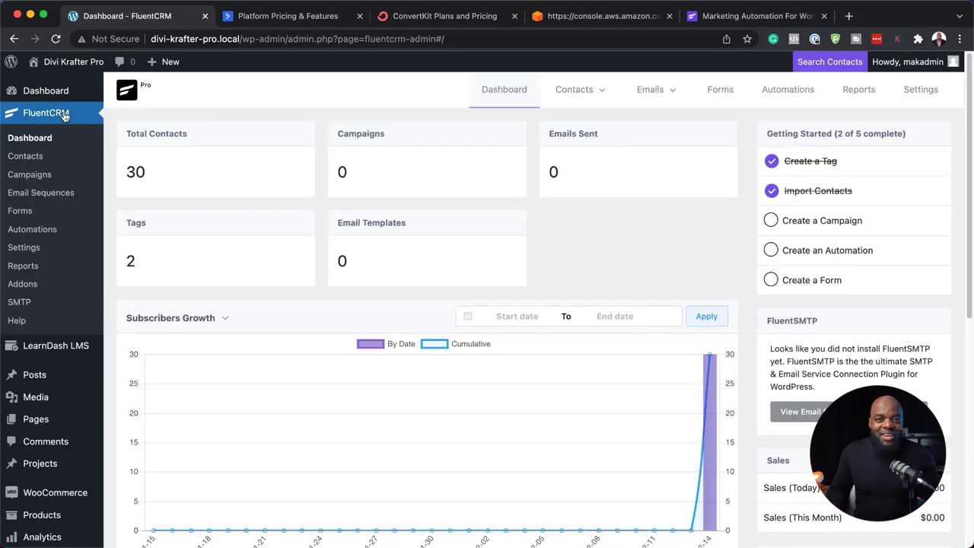
Create a new email campaign titled 'Test' from Emails > All Campaigns
{"action": "mouse_move", "coordinate": [664, 94]}
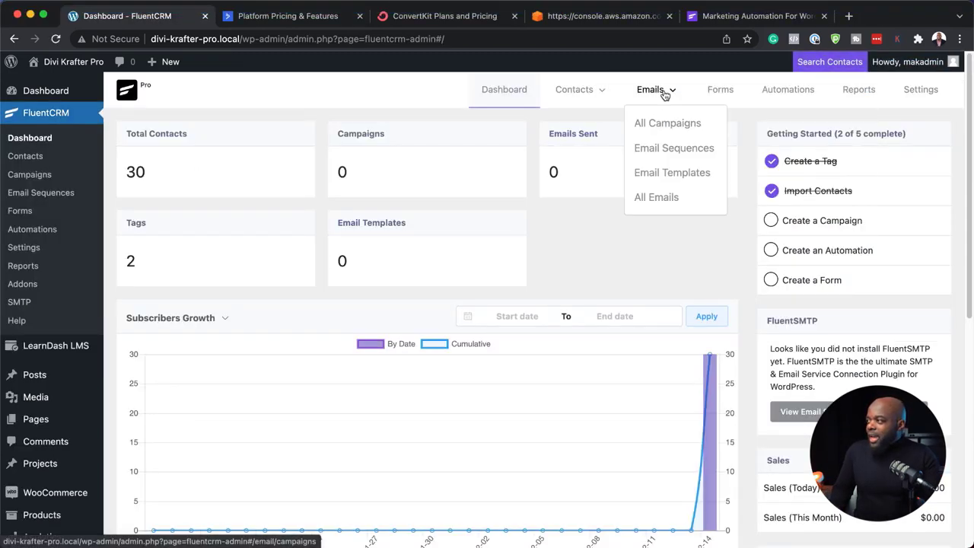
{"action": "left_click", "coordinate": [667, 125]}
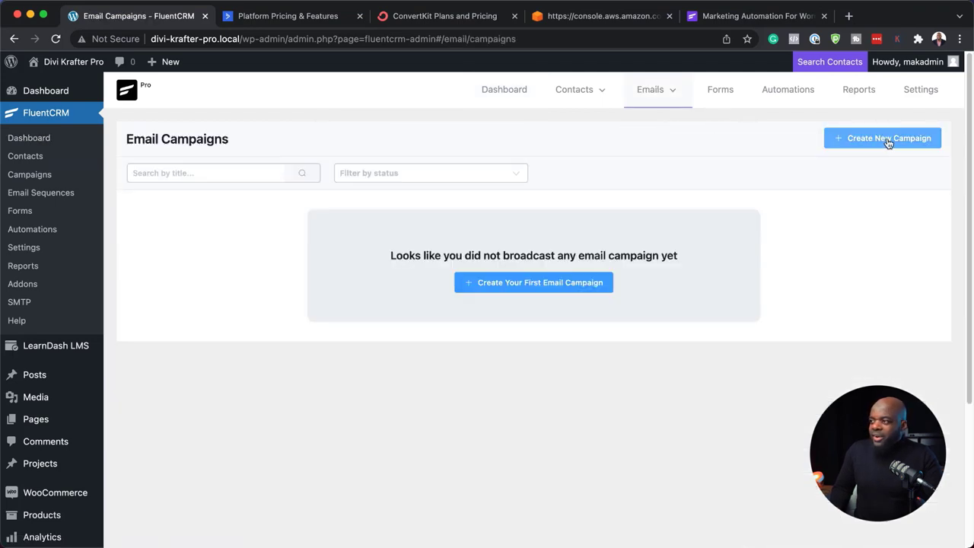
{"action": "left_click", "coordinate": [887, 140]}
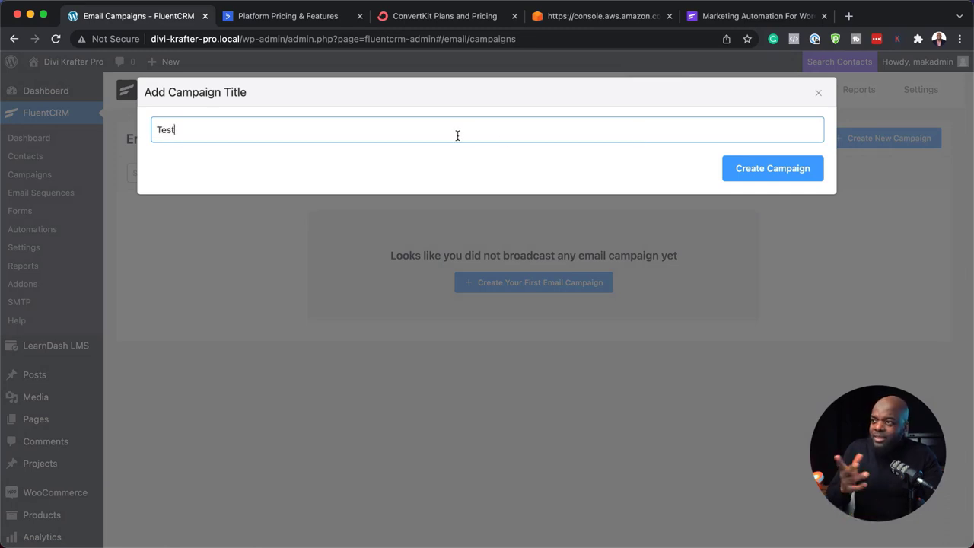
{"action": "left_click", "coordinate": [782, 171]}
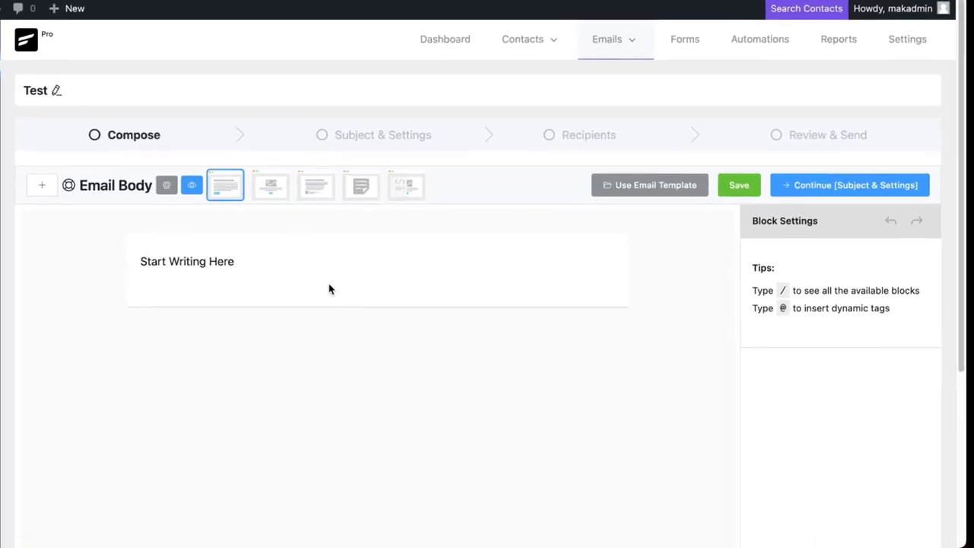
Try the Plain Centered and Plain Left layouts, then return to Simple Boxed
{"action": "left_click", "coordinate": [272, 191]}
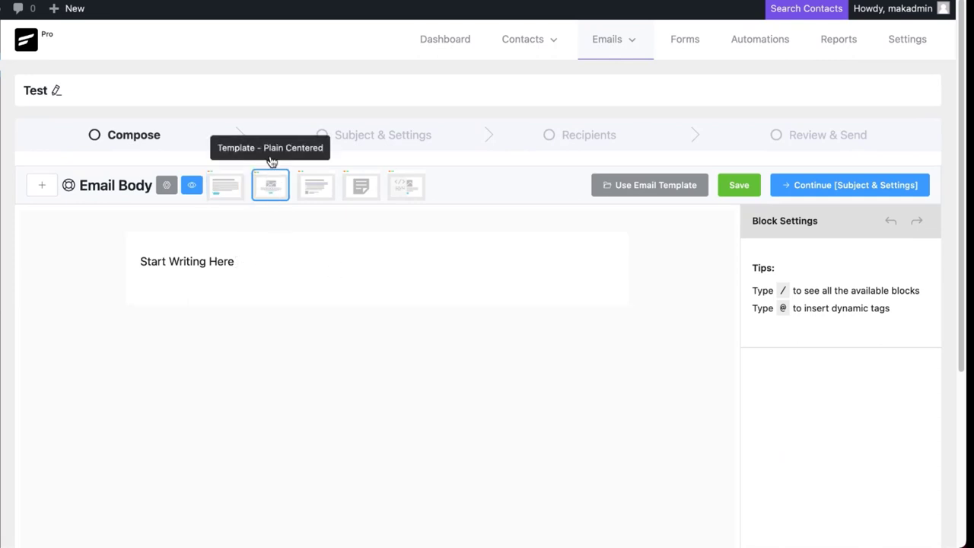
{"action": "left_click", "coordinate": [316, 192]}
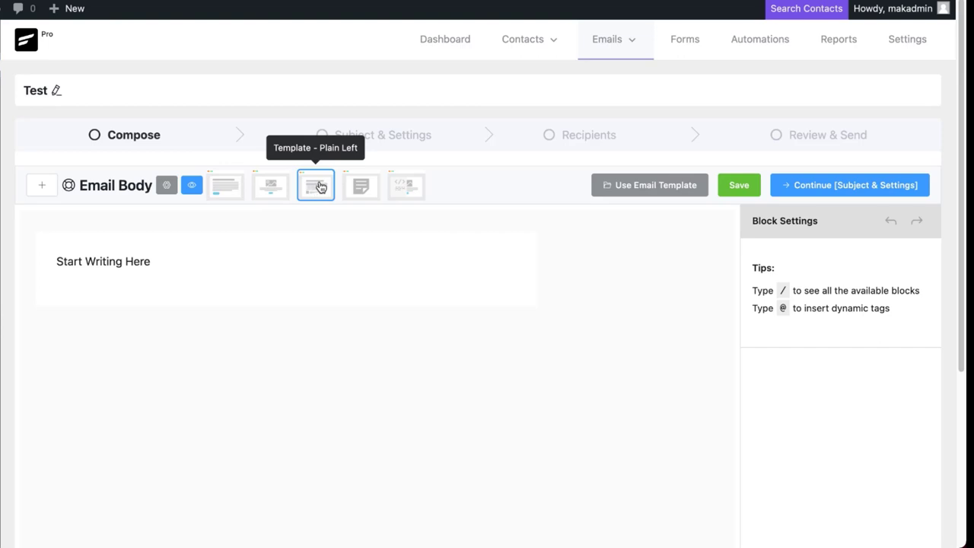
{"action": "left_click", "coordinate": [226, 190]}
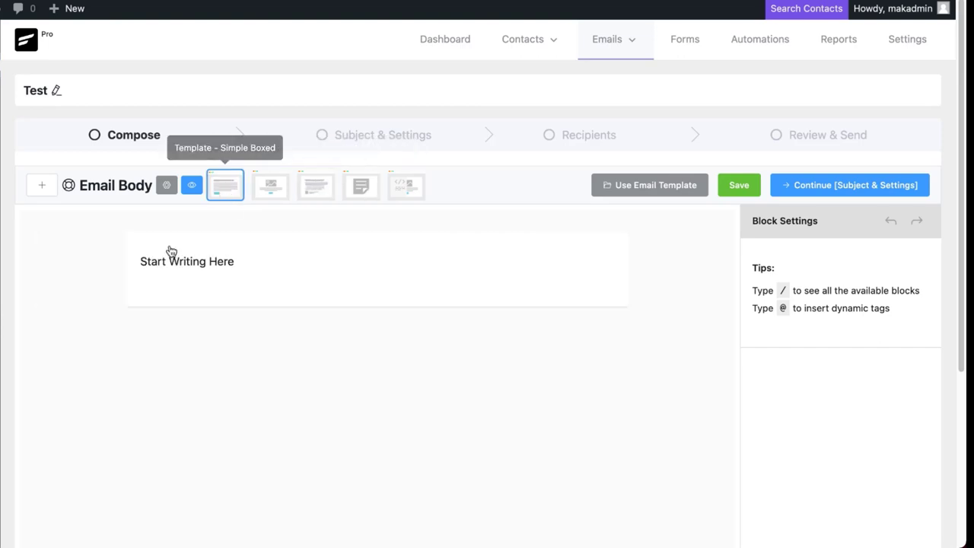
Add a Buttons block below 'Start Writing Here' using the /buttons shortcut
{"action": "triple_click", "coordinate": [193, 254]}
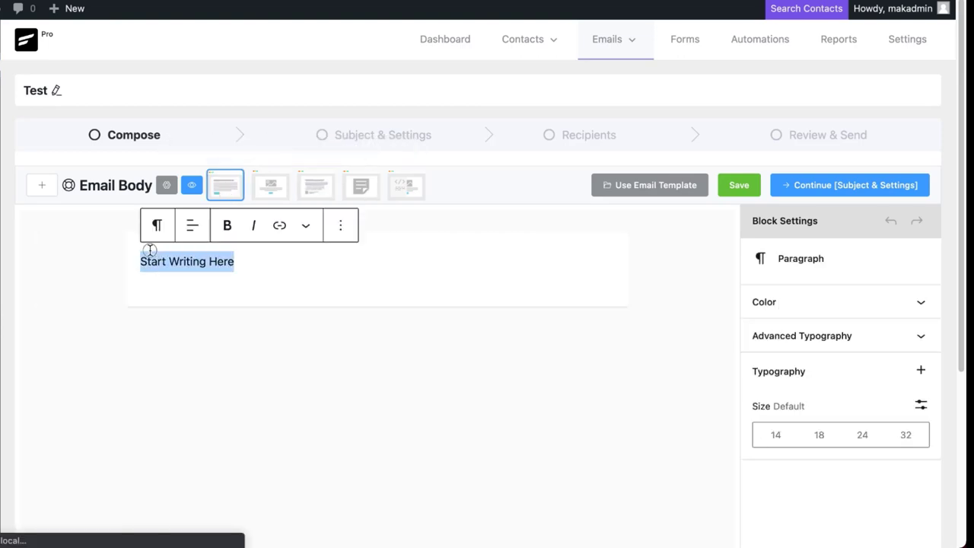
{"action": "left_click", "coordinate": [257, 265]}
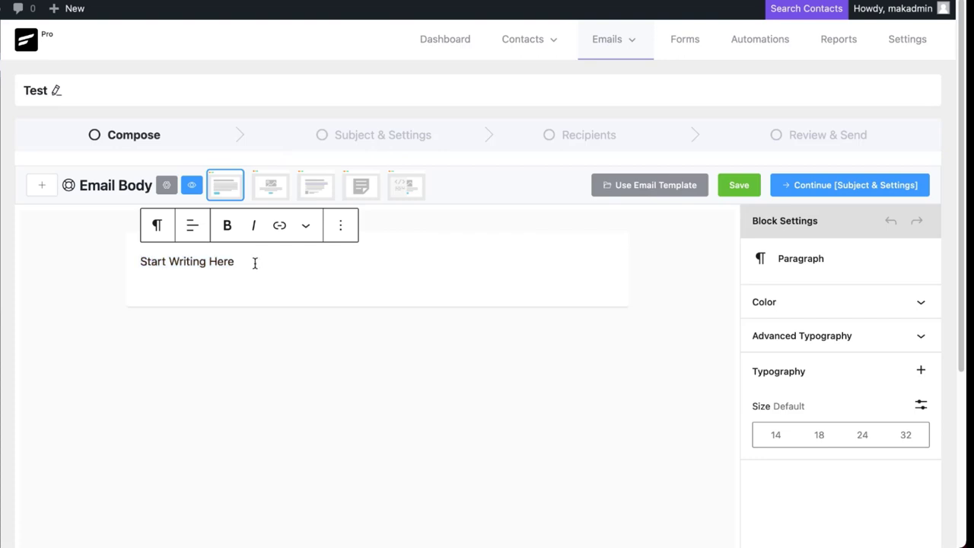
{"action": "key", "text": "Return"}
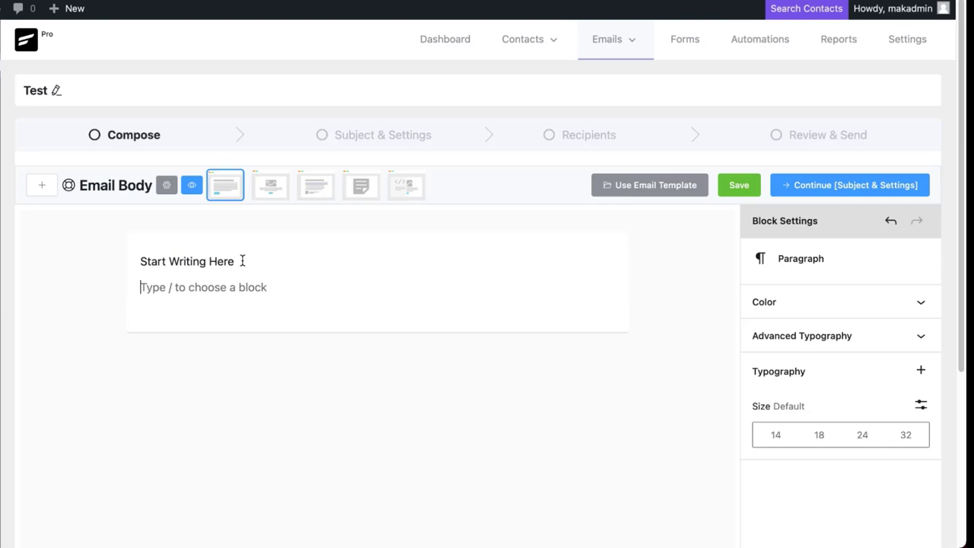
{"action": "type", "text": "/butto"}
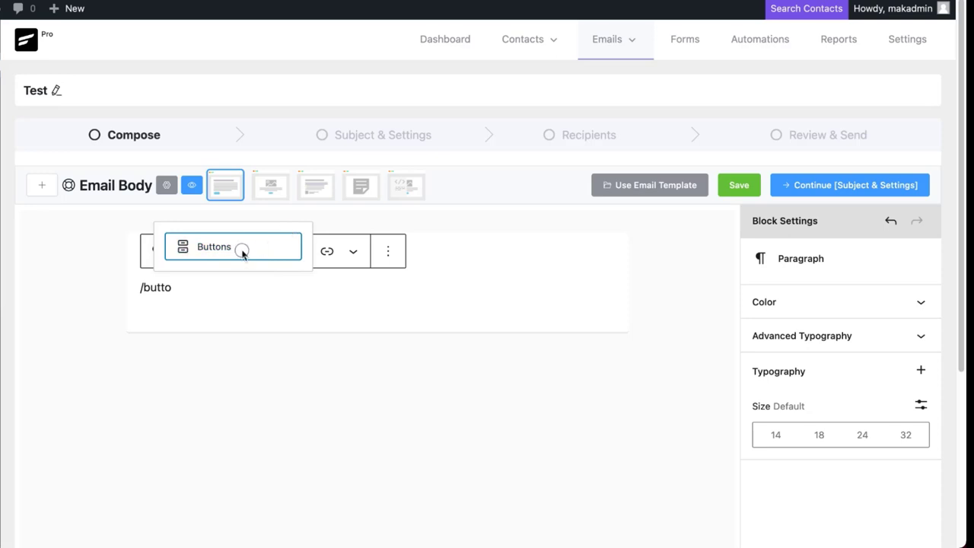
{"action": "left_click", "coordinate": [242, 251]}
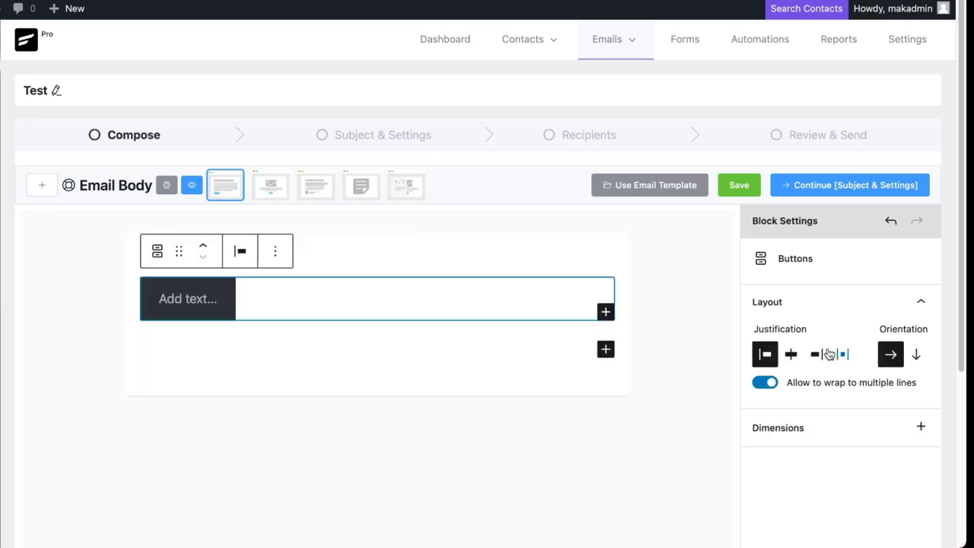
Insert an empty Image block below the buttons from the block inserter
{"action": "left_click", "coordinate": [604, 349]}
{"action": "scroll", "coordinate": [673, 404], "scroll_direction": "down", "scroll_amount": 1}
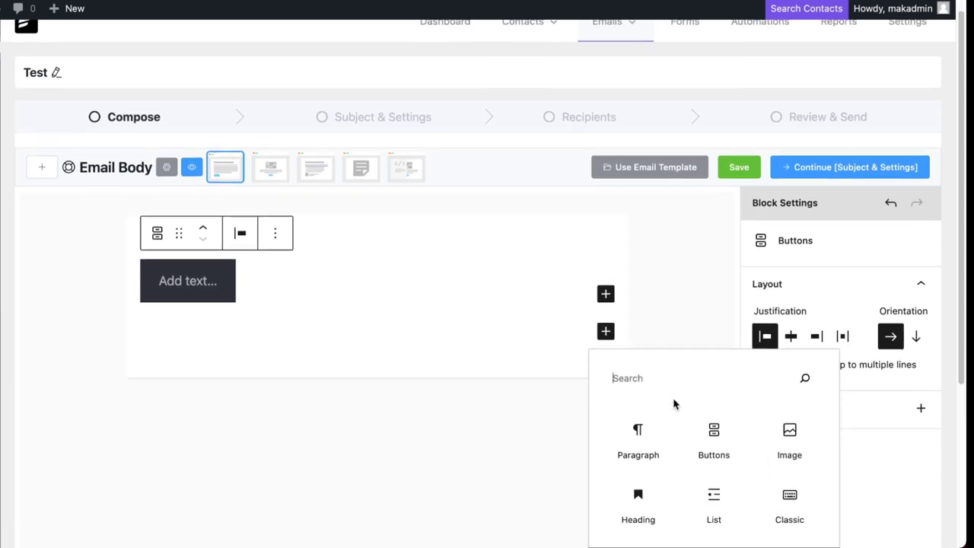
{"action": "scroll", "coordinate": [673, 404], "scroll_direction": "down", "scroll_amount": 2}
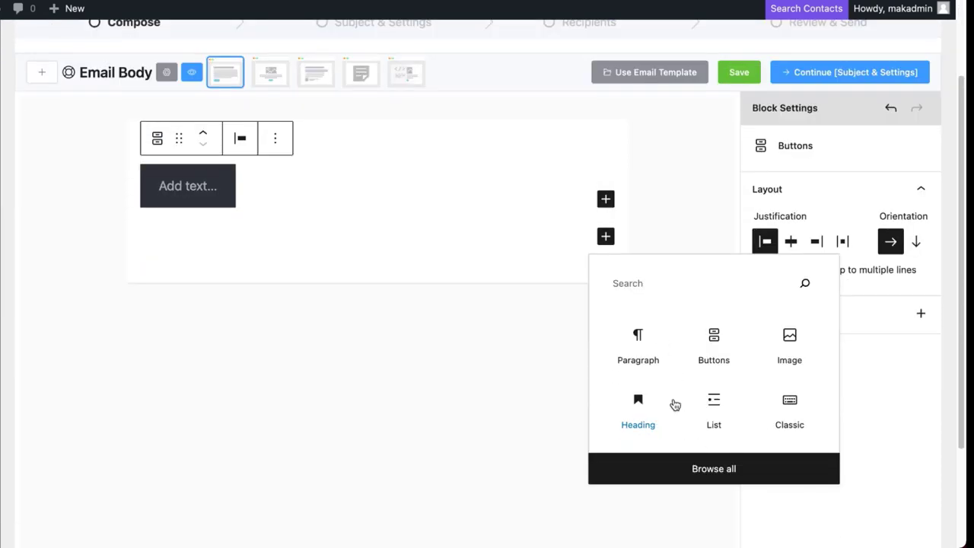
{"action": "left_click", "coordinate": [791, 347]}
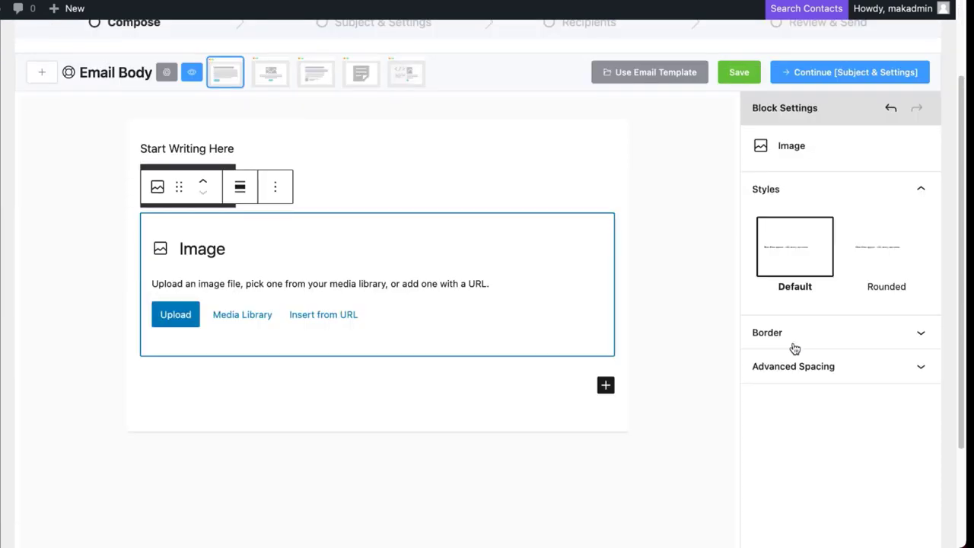
Fill the Image block with the blue watch photo from the media library and shrink it
{"action": "left_click", "coordinate": [246, 323]}
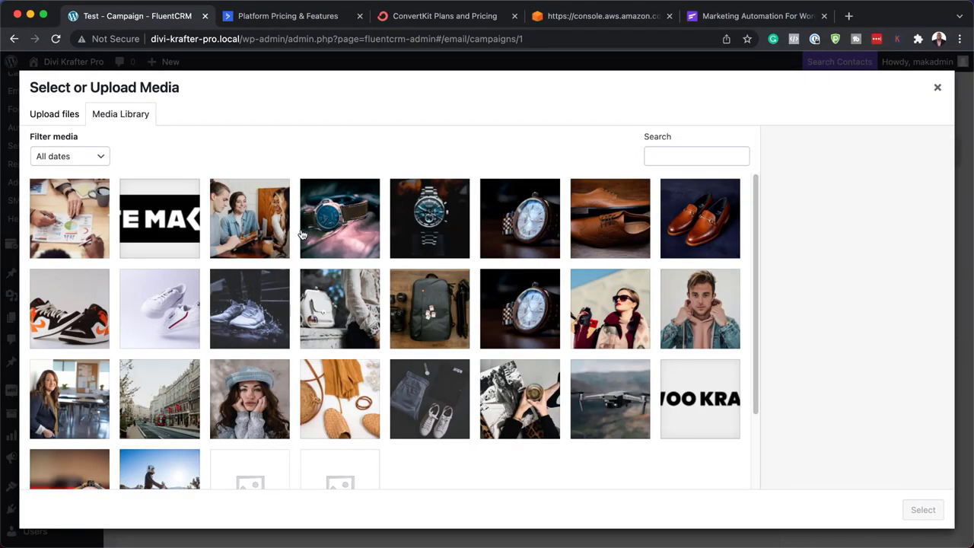
{"action": "left_click", "coordinate": [330, 233]}
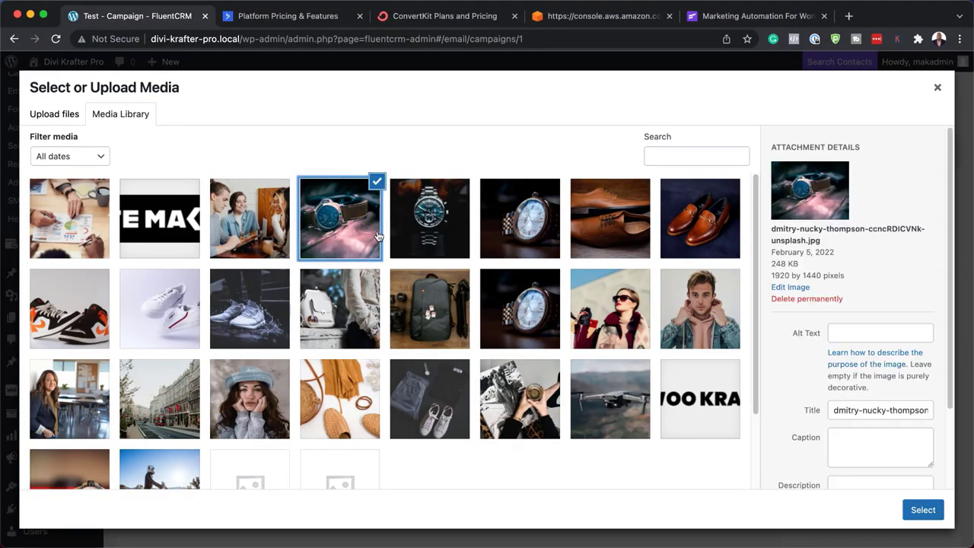
{"action": "left_click", "coordinate": [924, 512]}
{"action": "scroll", "coordinate": [518, 409], "scroll_direction": "up", "scroll_amount": 3}
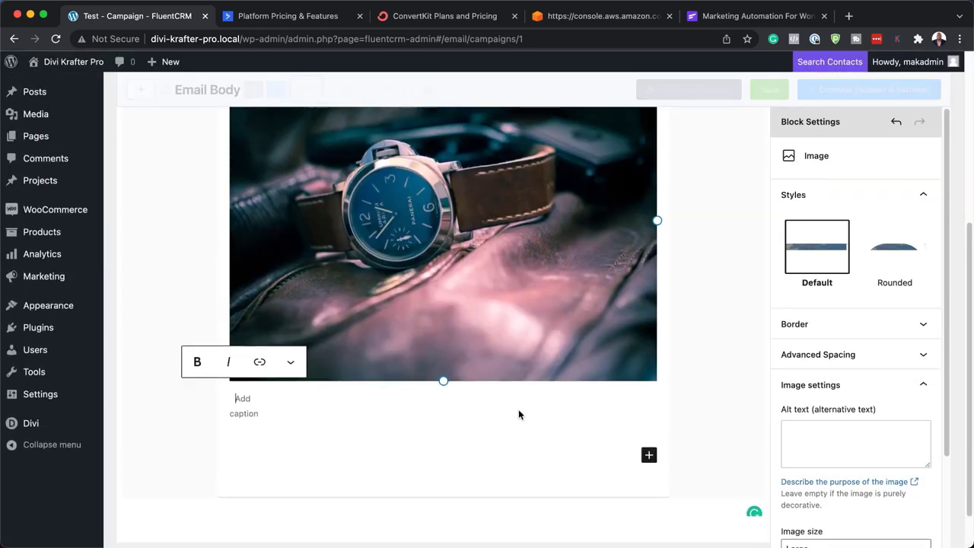
{"action": "scroll", "coordinate": [518, 410], "scroll_direction": "up", "scroll_amount": 3}
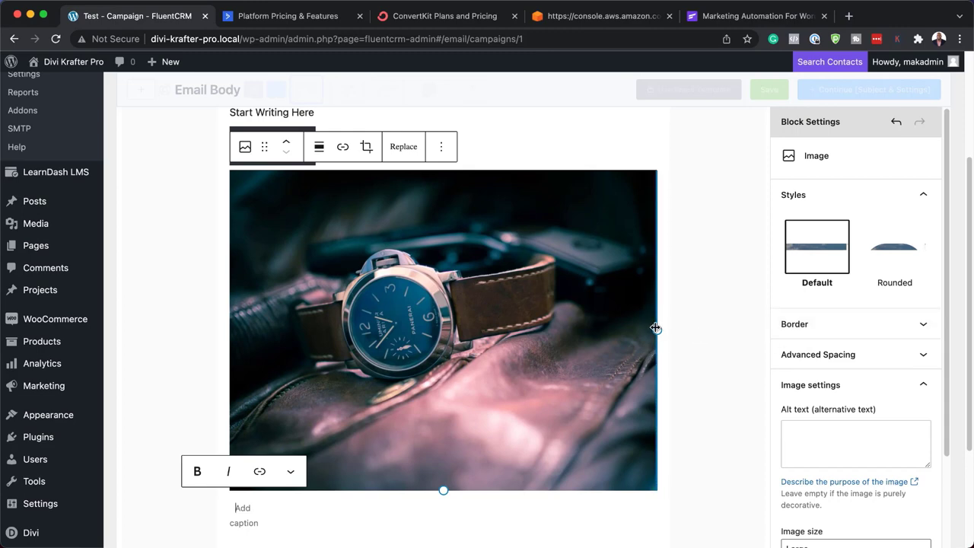
{"action": "left_click_drag", "start_coordinate": [655, 330], "coordinate": [550, 289]}
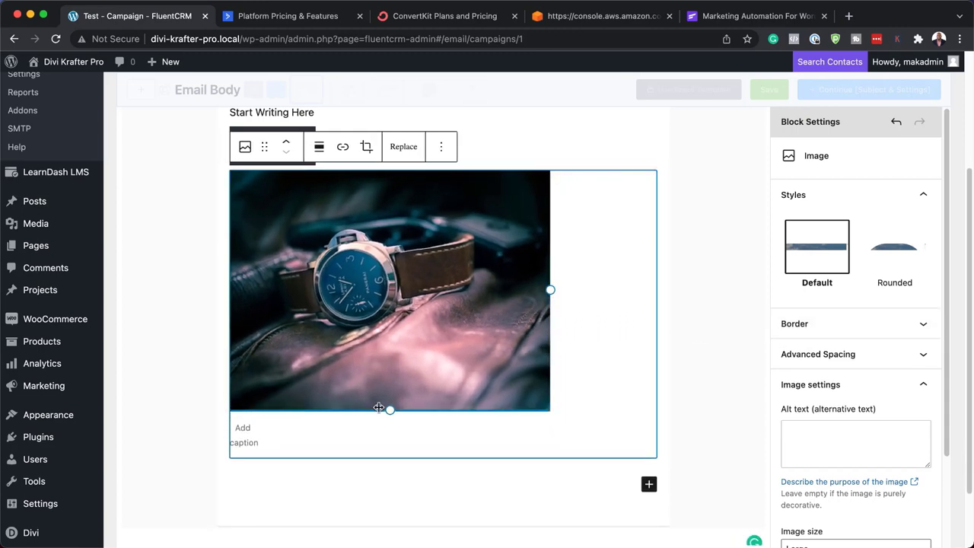
{"action": "left_click_drag", "start_coordinate": [387, 410], "coordinate": [387, 373]}
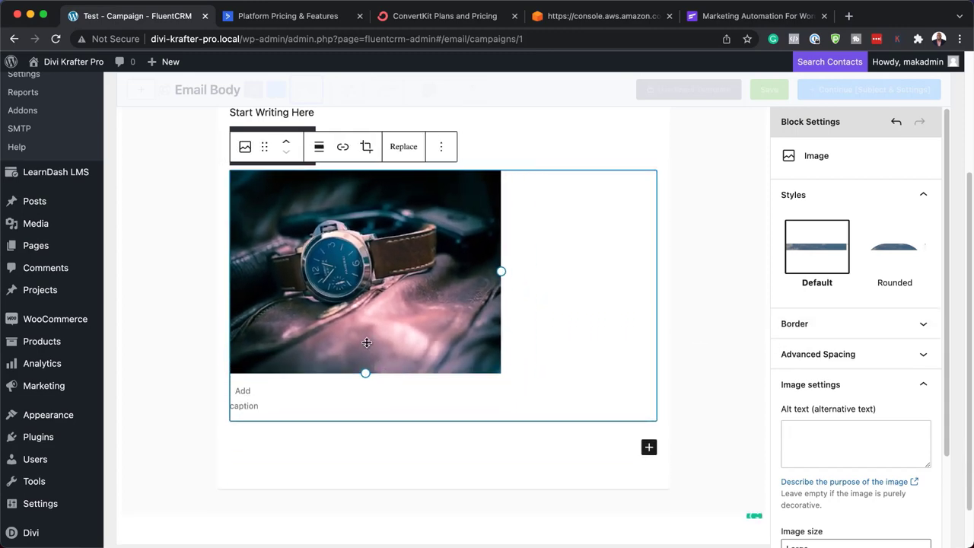
Select the empty button block above the watch photo to show its Button settings
{"action": "scroll", "coordinate": [182, 300], "scroll_direction": "up", "scroll_amount": 1}
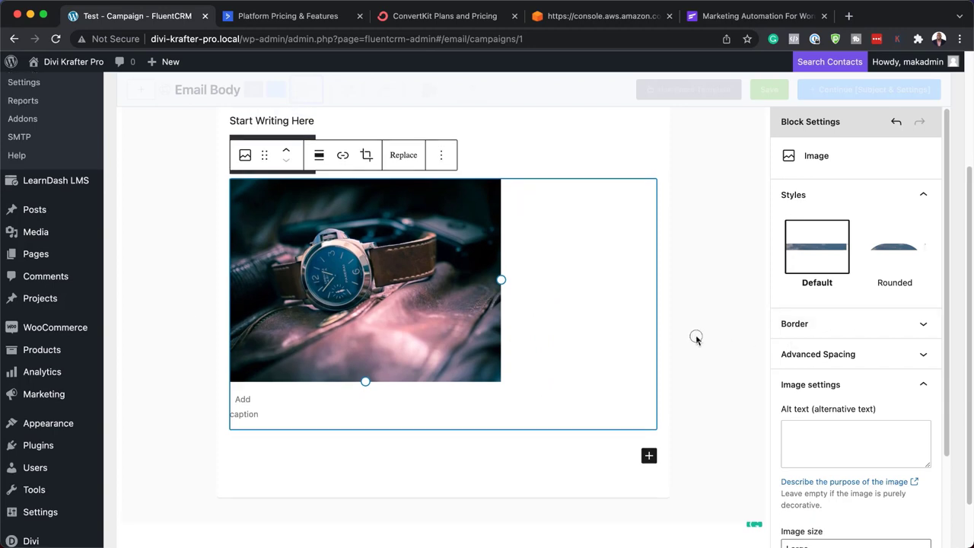
{"action": "scroll", "coordinate": [565, 396], "scroll_direction": "up", "scroll_amount": 3}
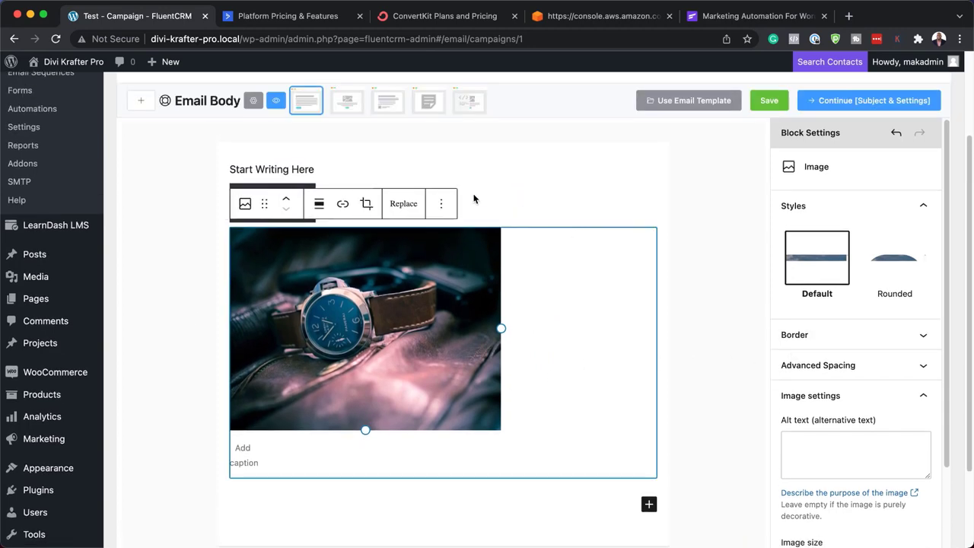
{"action": "left_click", "coordinate": [447, 204]}
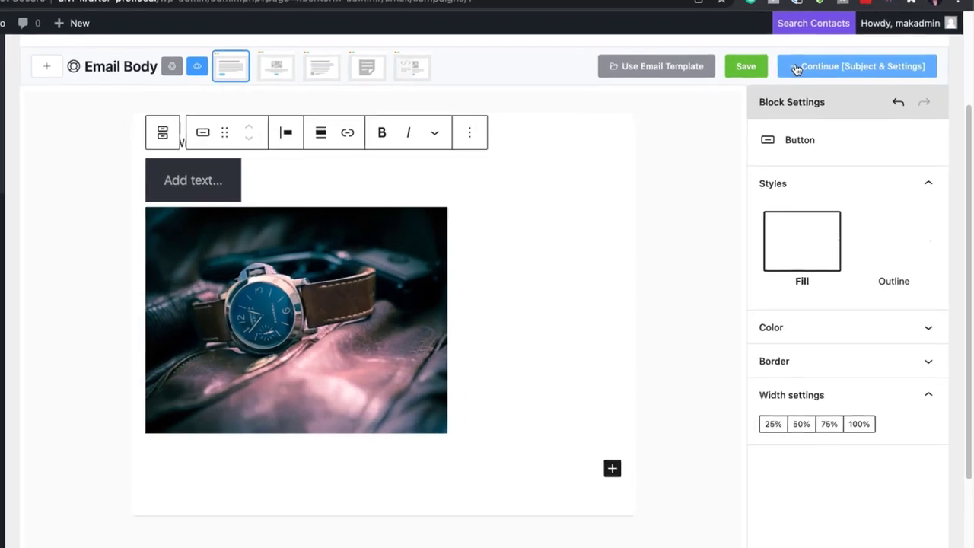
Enable A/B subject testing with 'Headline A' and 'Headline B', then continue to Recipients
{"action": "left_click", "coordinate": [795, 67]}
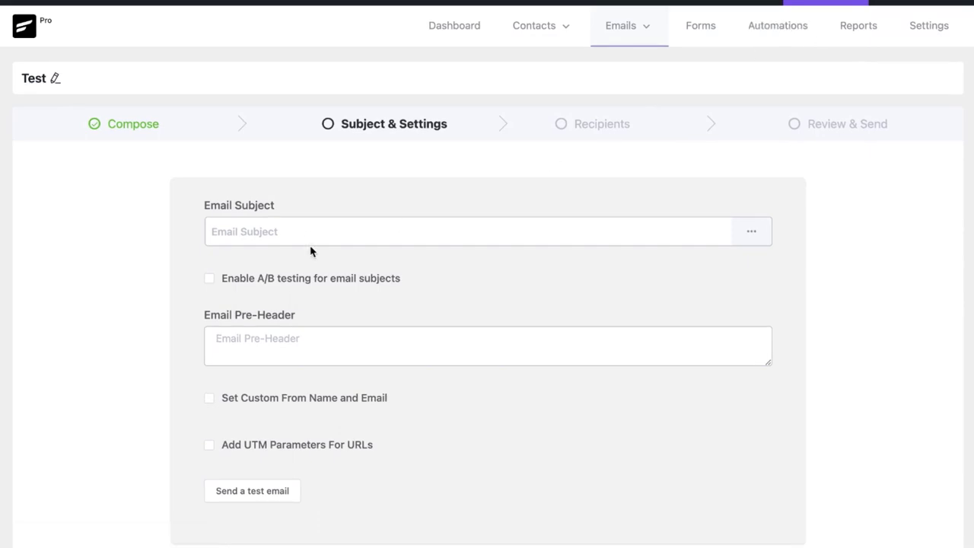
{"action": "left_click", "coordinate": [209, 280]}
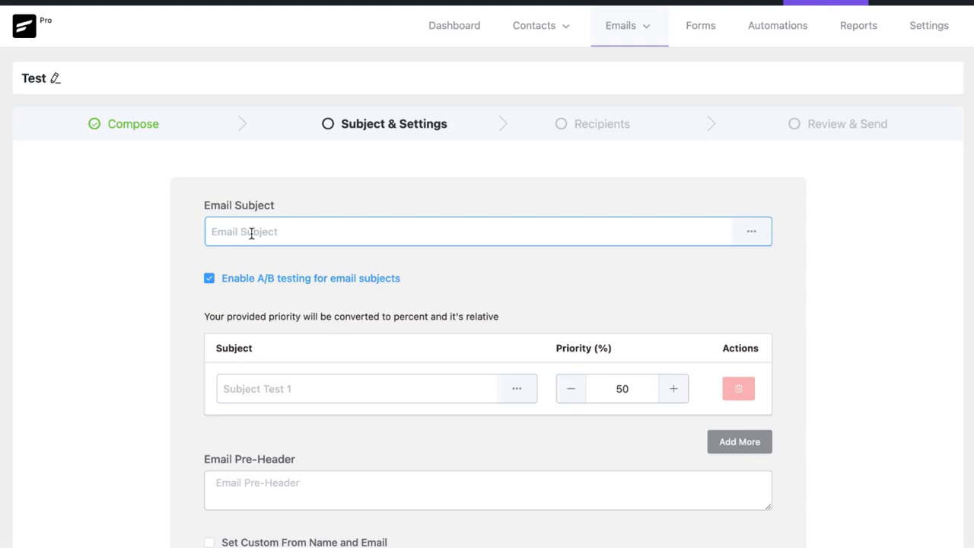
{"action": "type", "text": "Headline A"}
{"action": "key", "text": "Tab"}
{"action": "key", "text": "Tab"}
{"action": "key", "text": "Tab"}
{"action": "type", "text": "Headline B"}
{"action": "scroll", "coordinate": [587, 254], "scroll_direction": "down", "scroll_amount": 1}
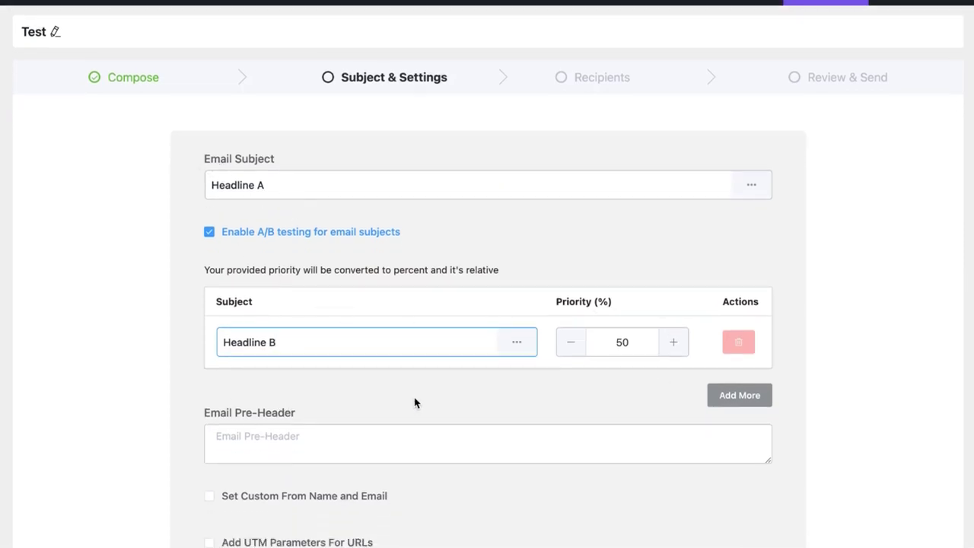
{"action": "scroll", "coordinate": [415, 400], "scroll_direction": "down", "scroll_amount": 1}
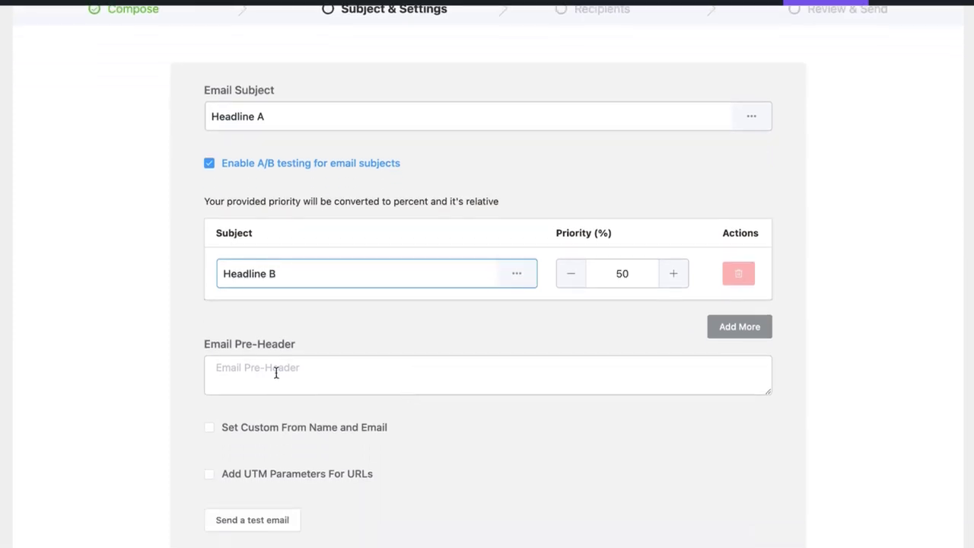
{"action": "scroll", "coordinate": [333, 369], "scroll_direction": "down", "scroll_amount": 2}
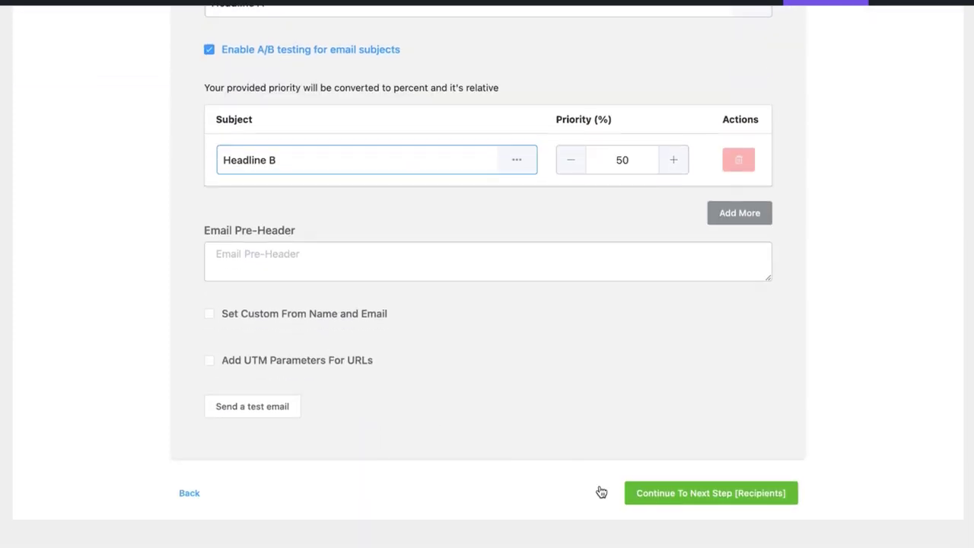
{"action": "left_click", "coordinate": [664, 500]}
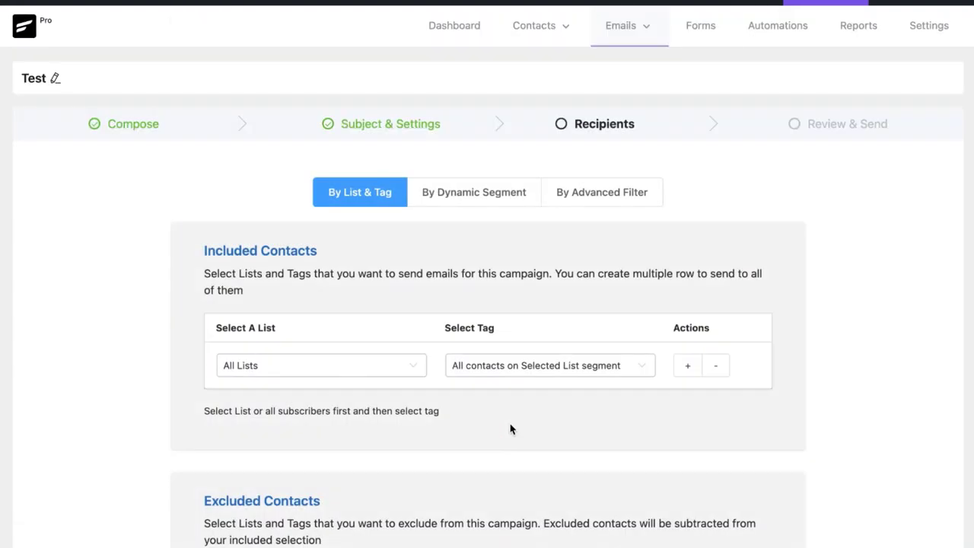
Target All Lists narrowed by the Bought Product One tag, finding 30 contacts
{"action": "scroll", "coordinate": [448, 427], "scroll_direction": "down", "scroll_amount": 1}
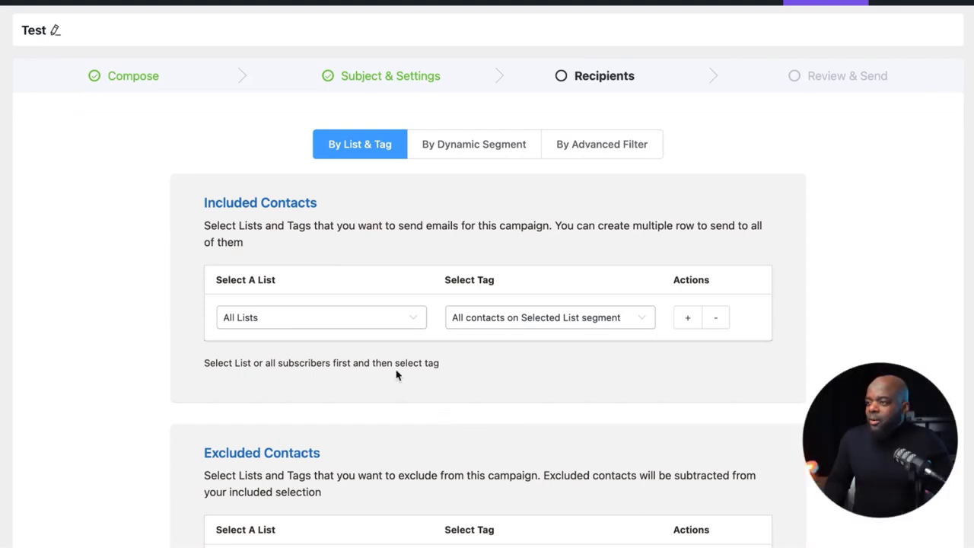
{"action": "scroll", "coordinate": [477, 369], "scroll_direction": "down", "scroll_amount": 4}
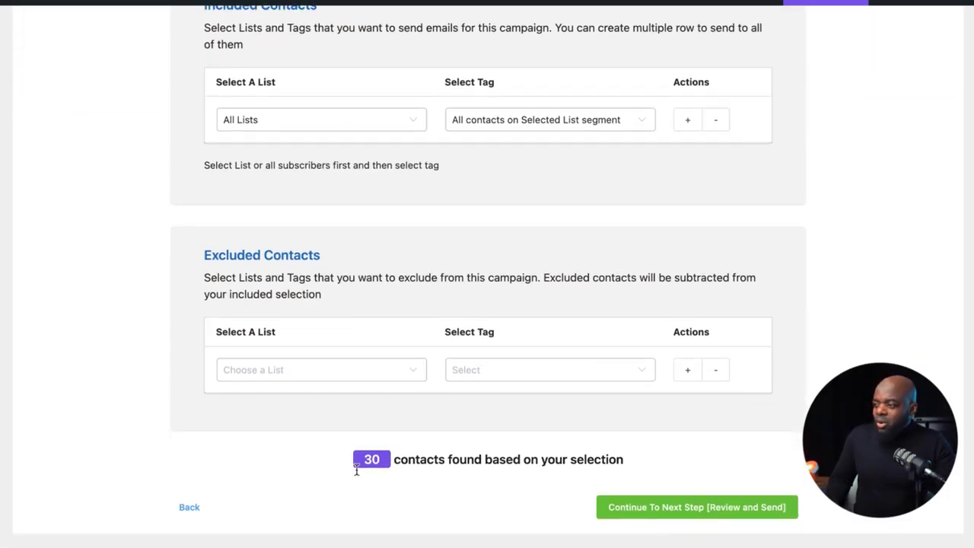
{"action": "scroll", "coordinate": [378, 388], "scroll_direction": "up", "scroll_amount": 4}
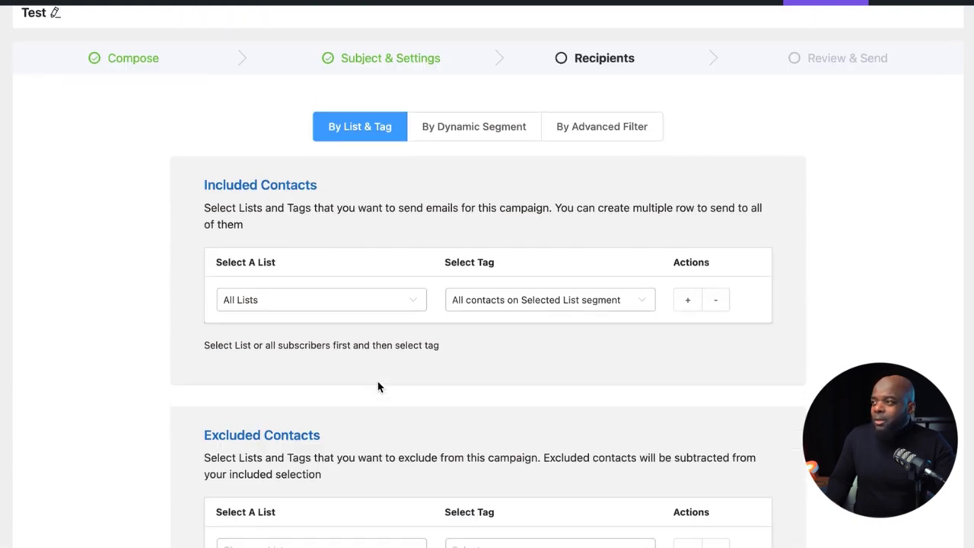
{"action": "left_click", "coordinate": [304, 309]}
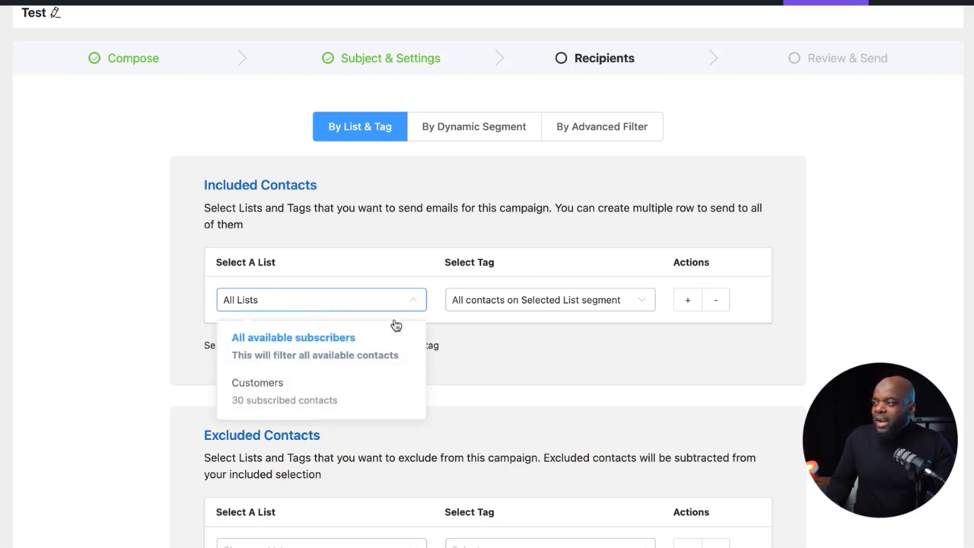
{"action": "left_click", "coordinate": [479, 353]}
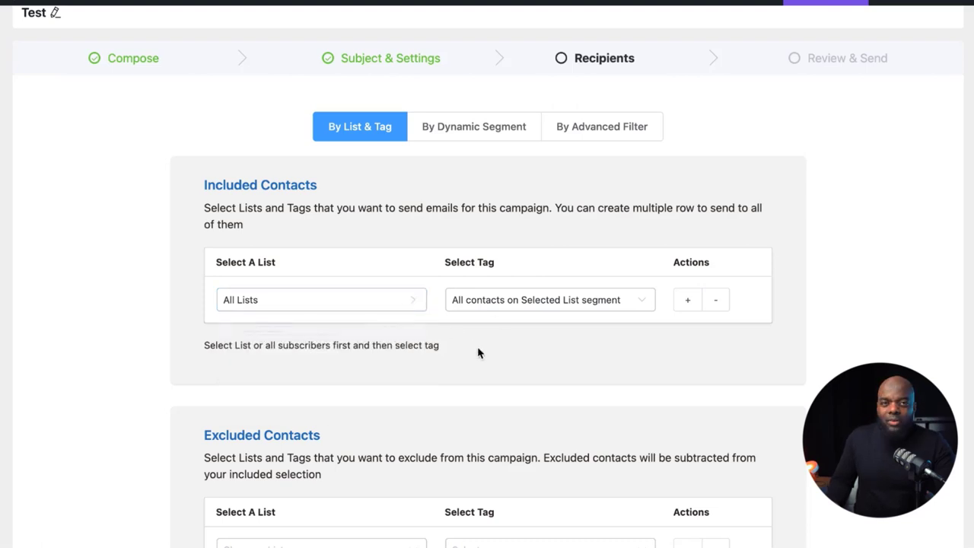
{"action": "left_click", "coordinate": [506, 304]}
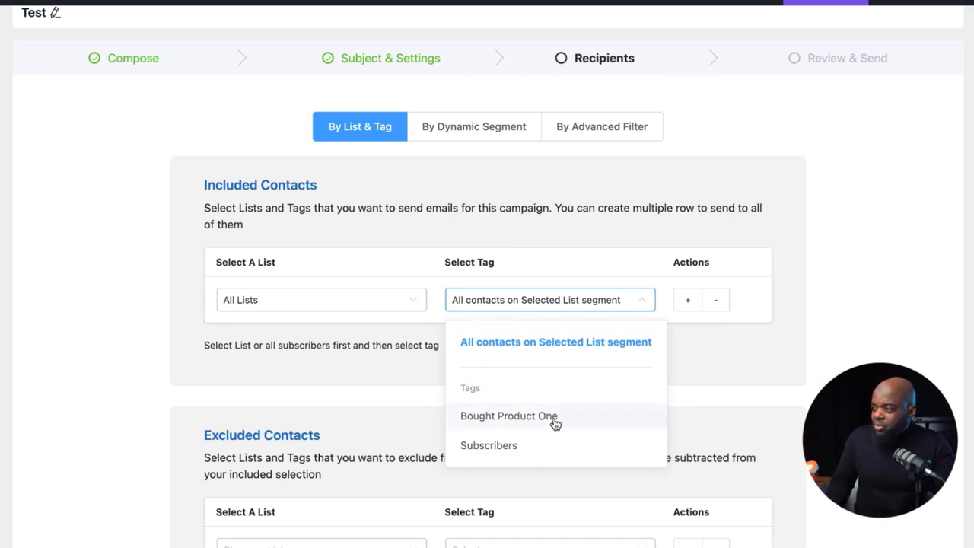
{"action": "left_click", "coordinate": [555, 417]}
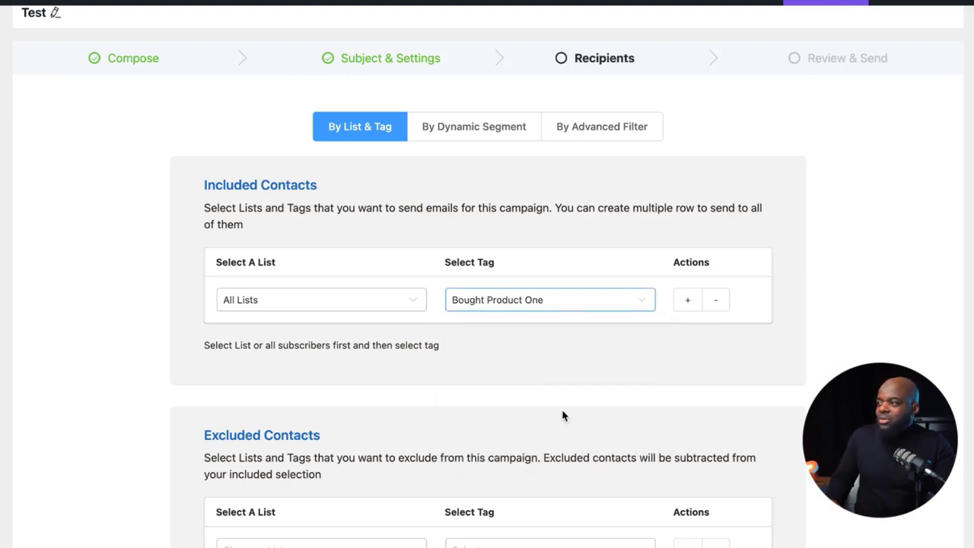
{"action": "scroll", "coordinate": [509, 395], "scroll_direction": "down", "scroll_amount": 3}
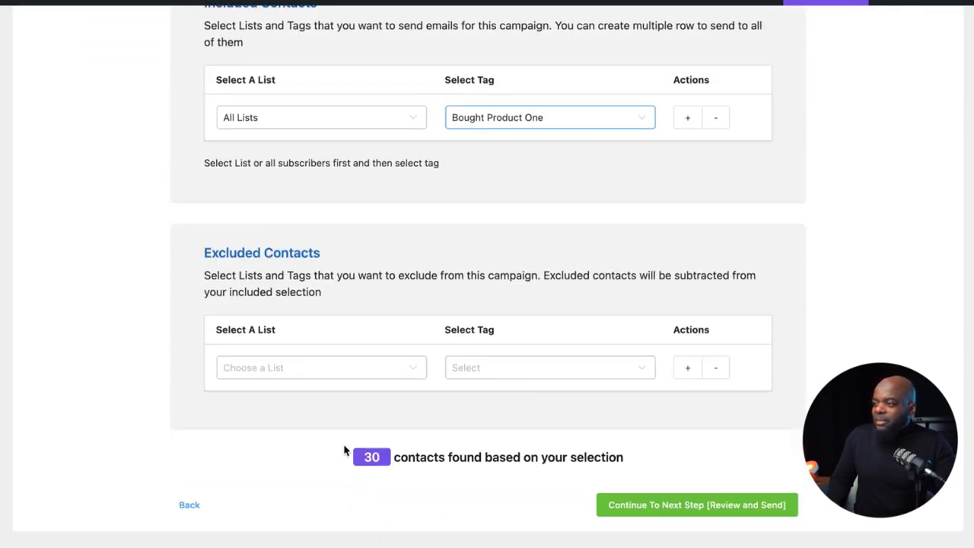
{"action": "scroll", "coordinate": [555, 433], "scroll_direction": "up", "scroll_amount": 5}
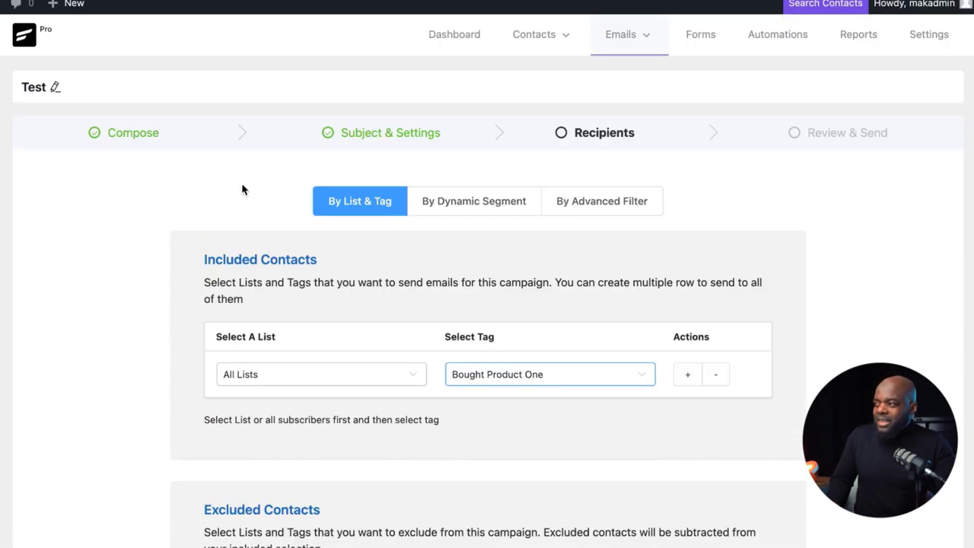
Switch recipients to advanced filter and add a Woo / Purchased Products condition
{"action": "left_click", "coordinate": [616, 208]}
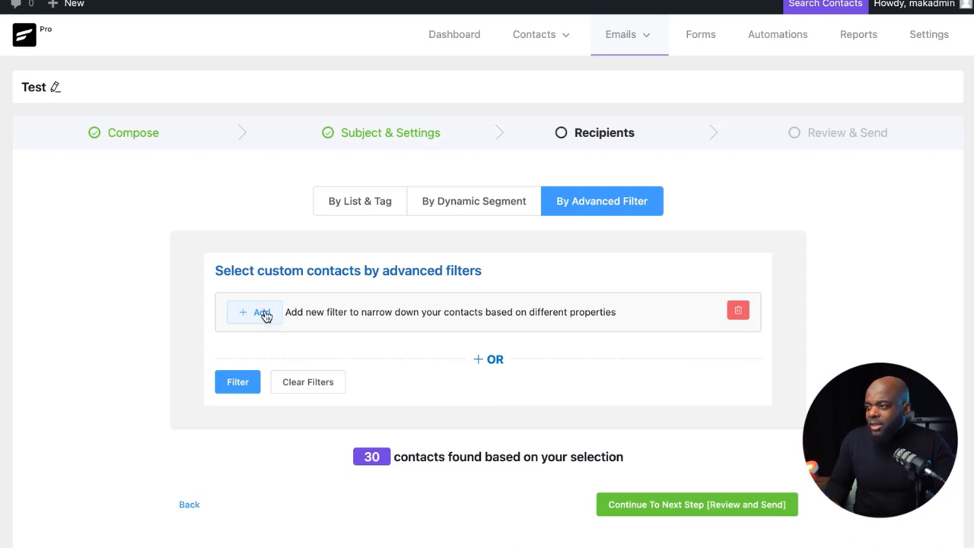
{"action": "scroll", "coordinate": [365, 319], "scroll_direction": "down", "scroll_amount": 1}
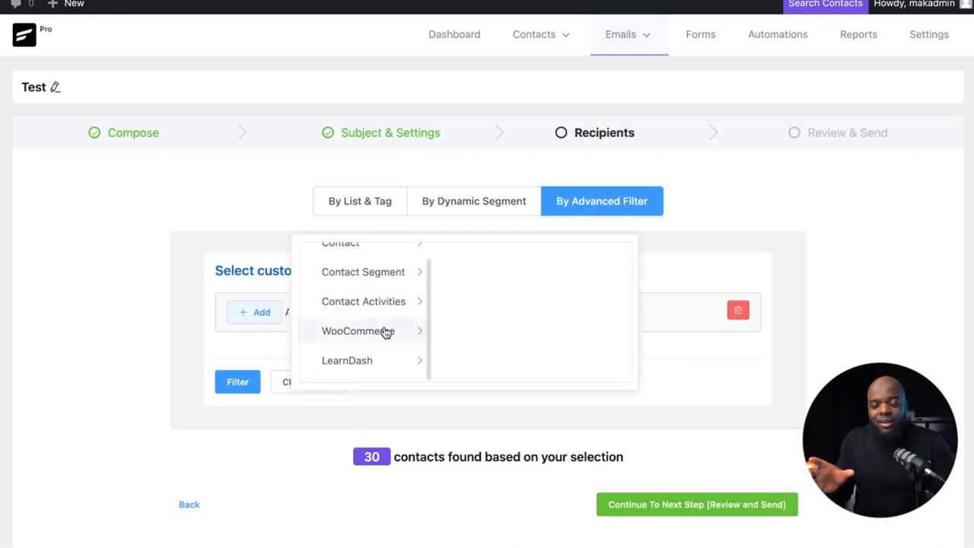
{"action": "left_click", "coordinate": [359, 365]}
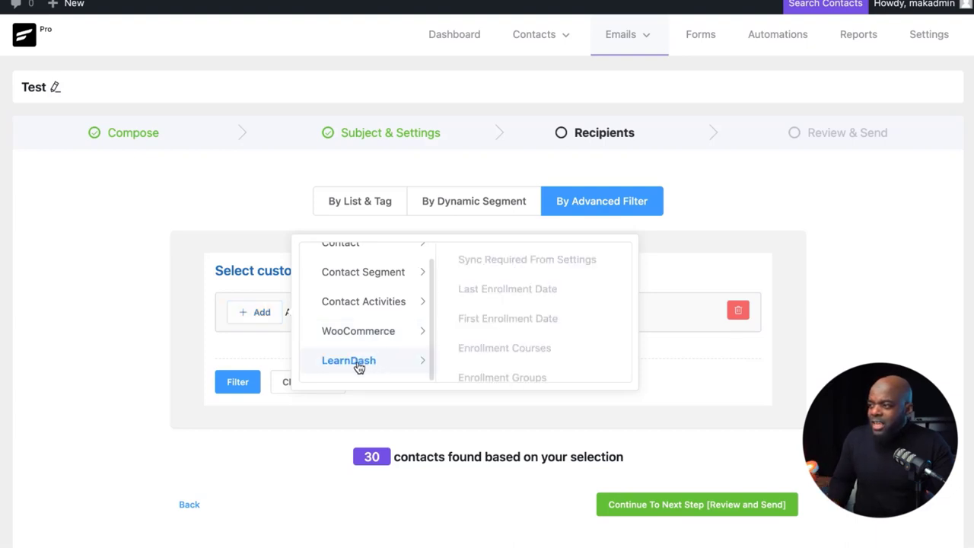
{"action": "scroll", "coordinate": [544, 346], "scroll_direction": "down", "scroll_amount": 2}
{"action": "scroll", "coordinate": [563, 365], "scroll_direction": "down", "scroll_amount": 2}
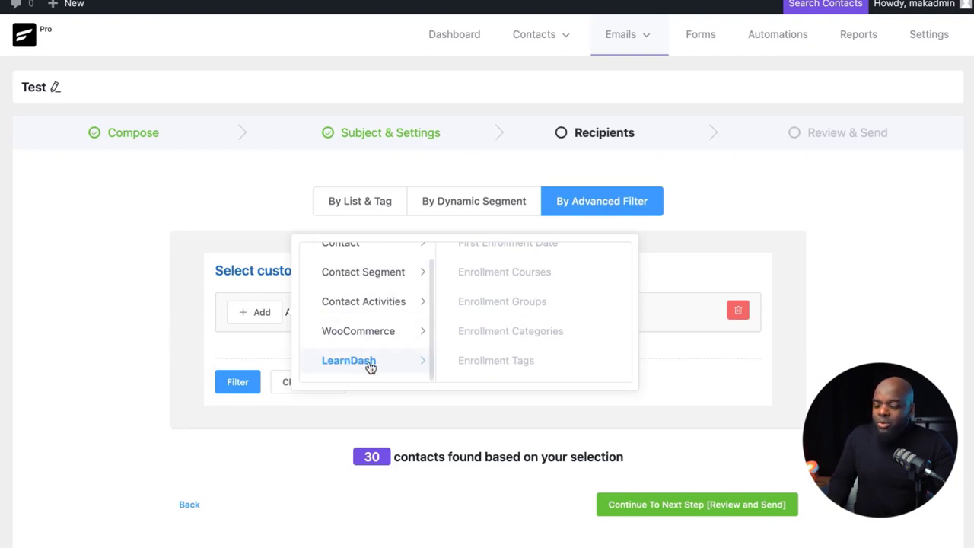
{"action": "left_click", "coordinate": [380, 335]}
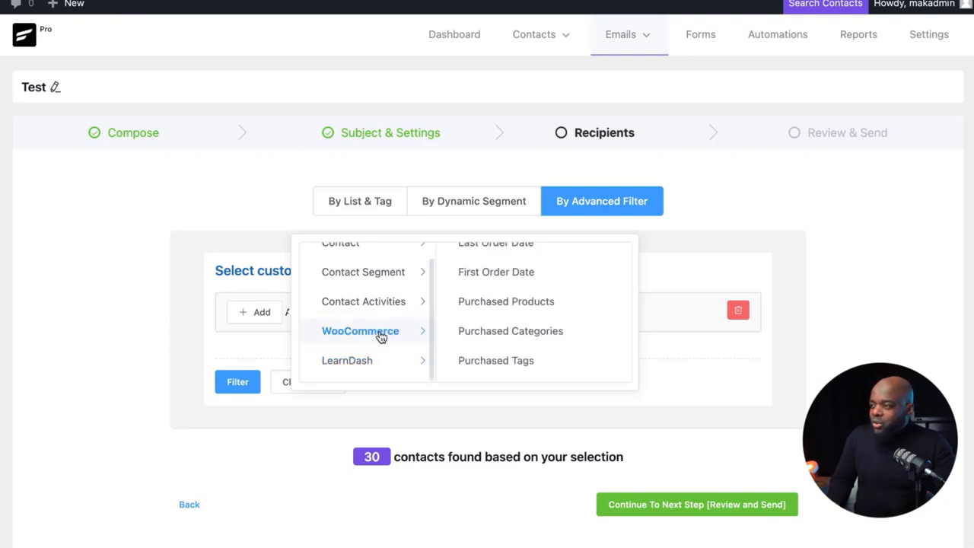
{"action": "left_click", "coordinate": [524, 303]}
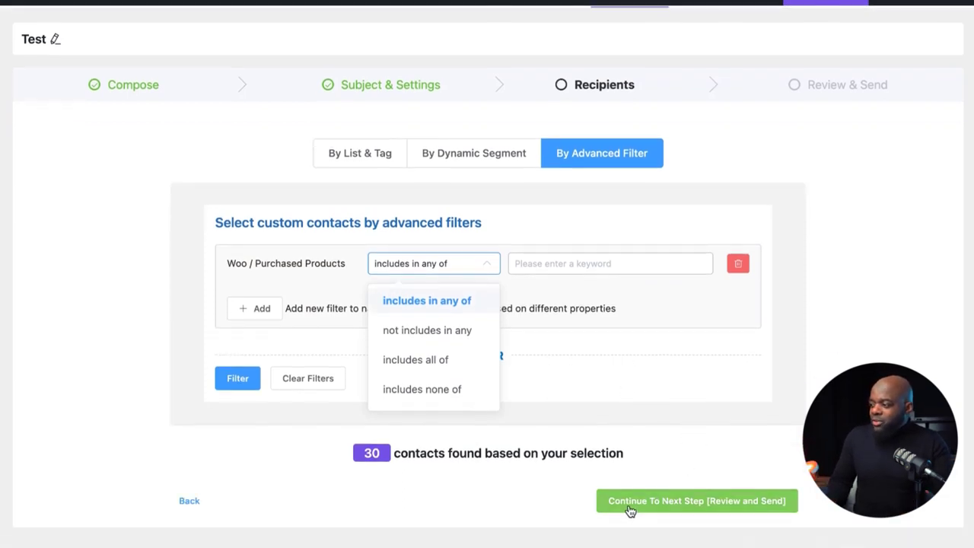
{"action": "scroll", "coordinate": [495, 370], "scroll_direction": "up", "scroll_amount": 1}
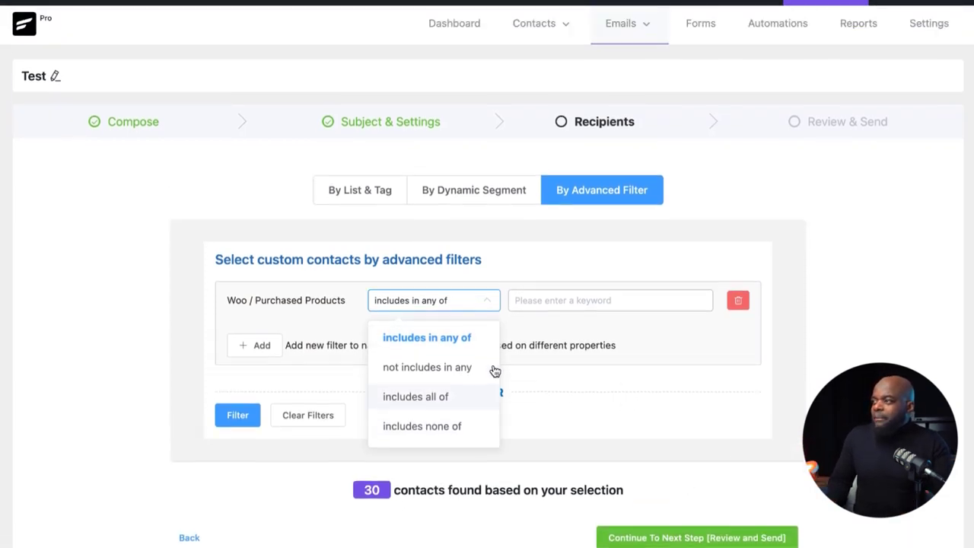
View the WordPress Users and WooCommerce Customers dynamic segments, then go to Reports
{"action": "left_click", "coordinate": [454, 192]}
{"action": "left_click", "coordinate": [270, 314]}
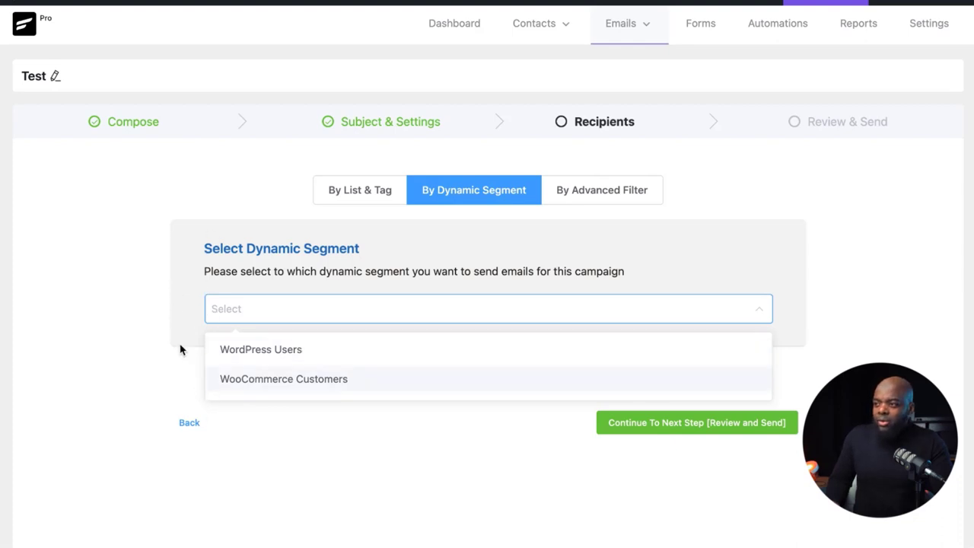
{"action": "scroll", "coordinate": [763, 181], "scroll_direction": "up", "scroll_amount": 1}
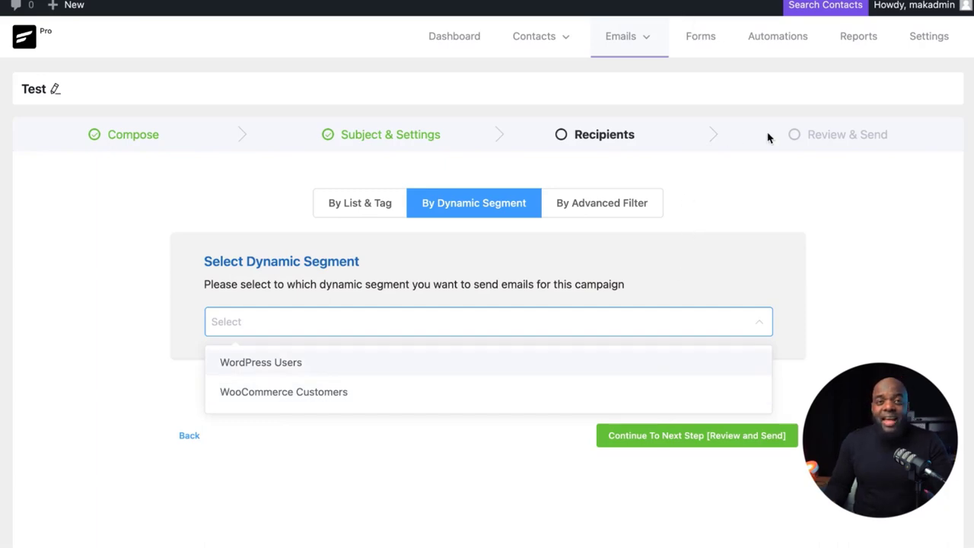
{"action": "left_click", "coordinate": [860, 38]}
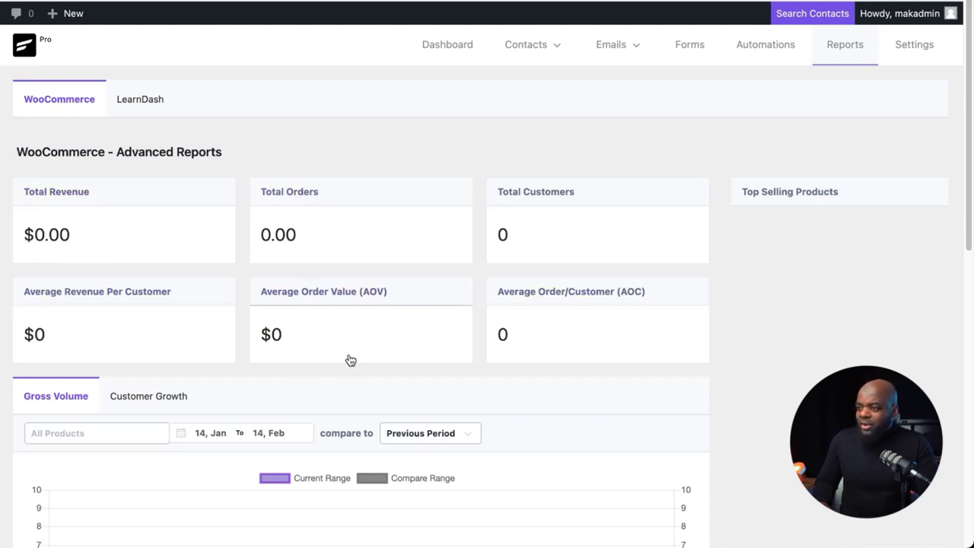
Filter the gross volume chart to Product One versus Previous Quarter, then view LearnDash reports
{"action": "scroll", "coordinate": [348, 358], "scroll_direction": "down", "scroll_amount": 3}
{"action": "scroll", "coordinate": [350, 358], "scroll_direction": "down", "scroll_amount": 1}
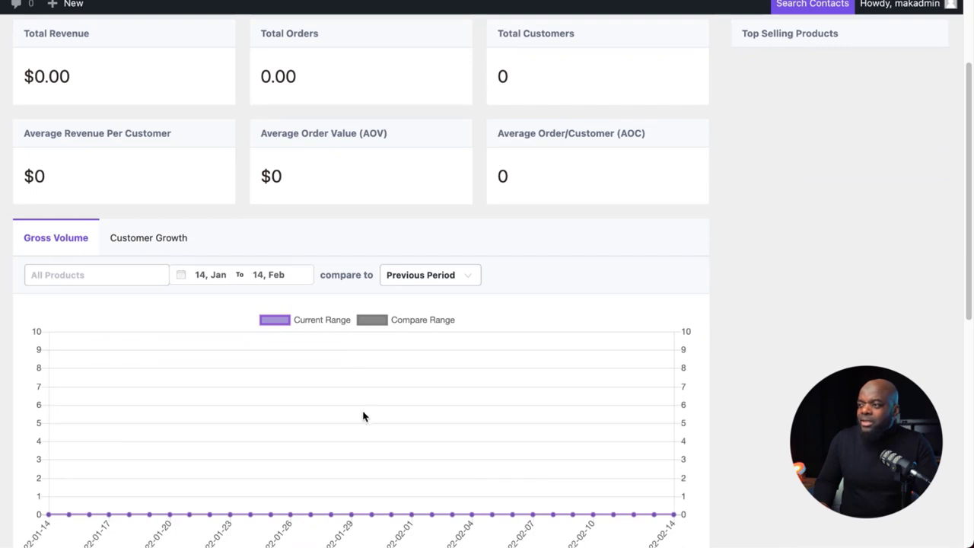
{"action": "scroll", "coordinate": [368, 425], "scroll_direction": "up", "scroll_amount": 4}
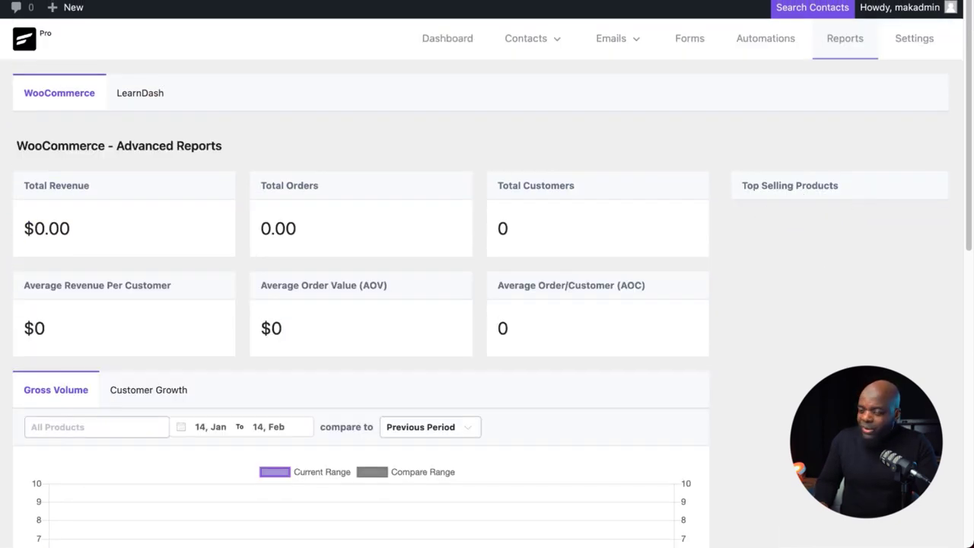
{"action": "scroll", "coordinate": [400, 340], "scroll_direction": "down", "scroll_amount": 2}
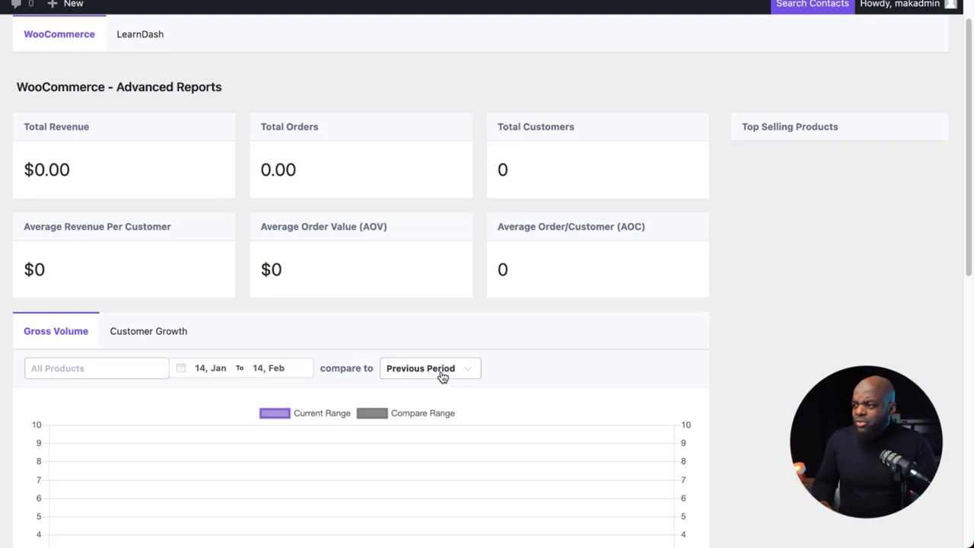
{"action": "scroll", "coordinate": [441, 375], "scroll_direction": "down", "scroll_amount": 1}
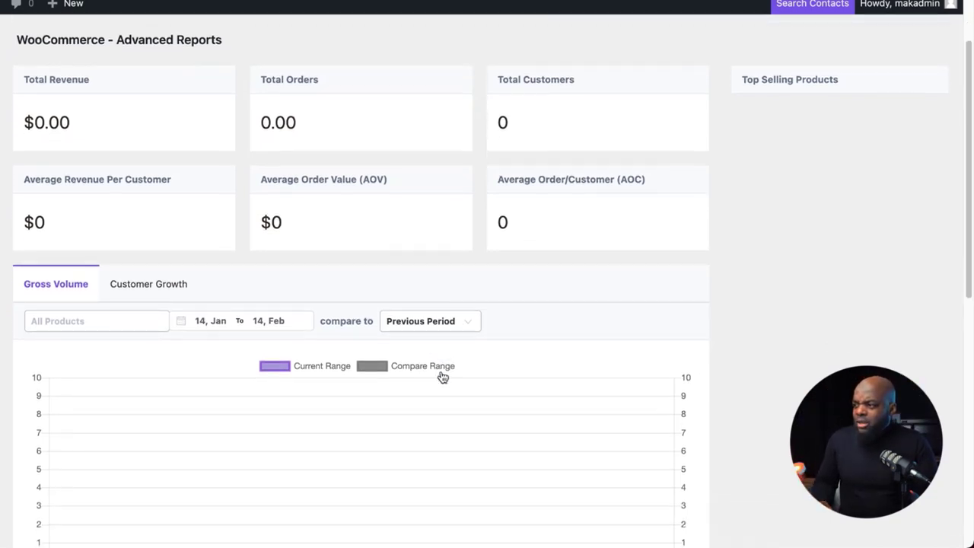
{"action": "left_click", "coordinate": [86, 327]}
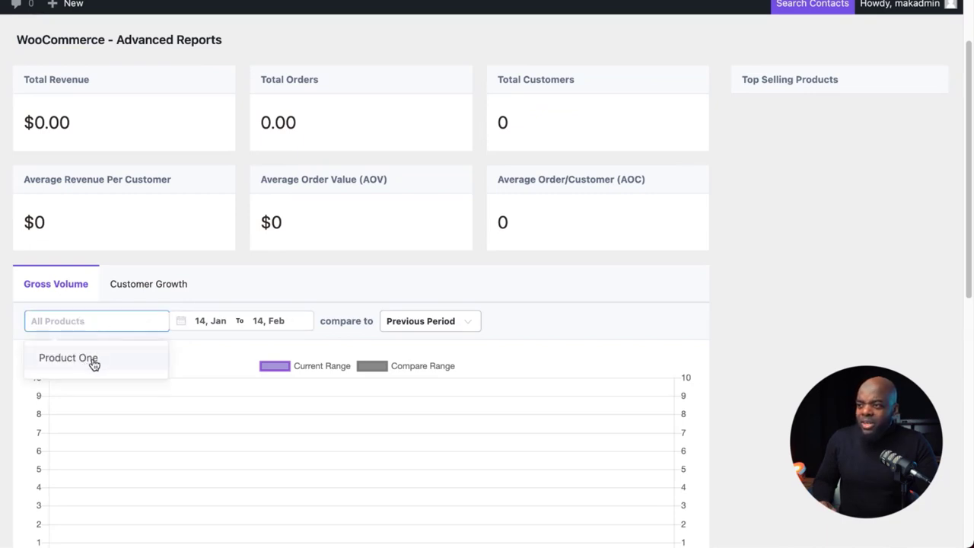
{"action": "left_click", "coordinate": [91, 358]}
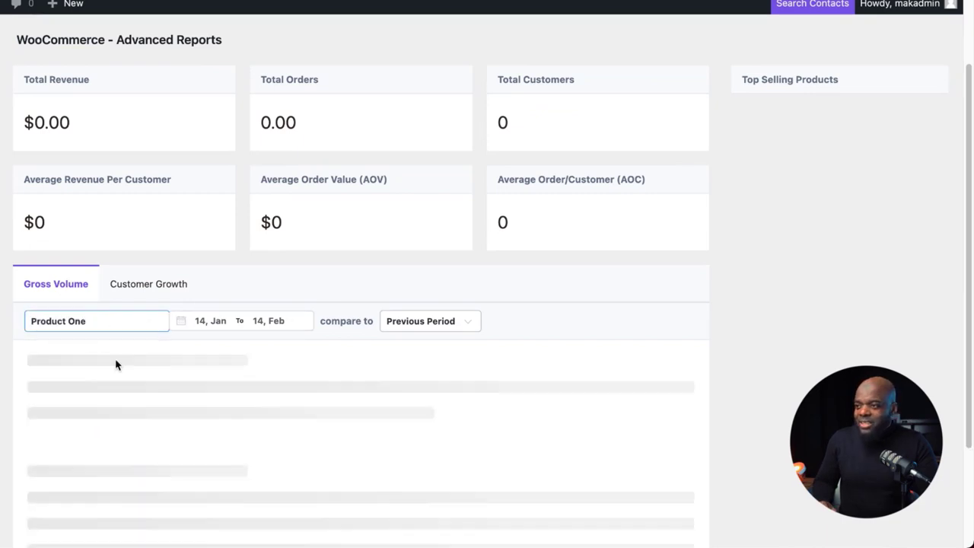
{"action": "left_click", "coordinate": [468, 323]}
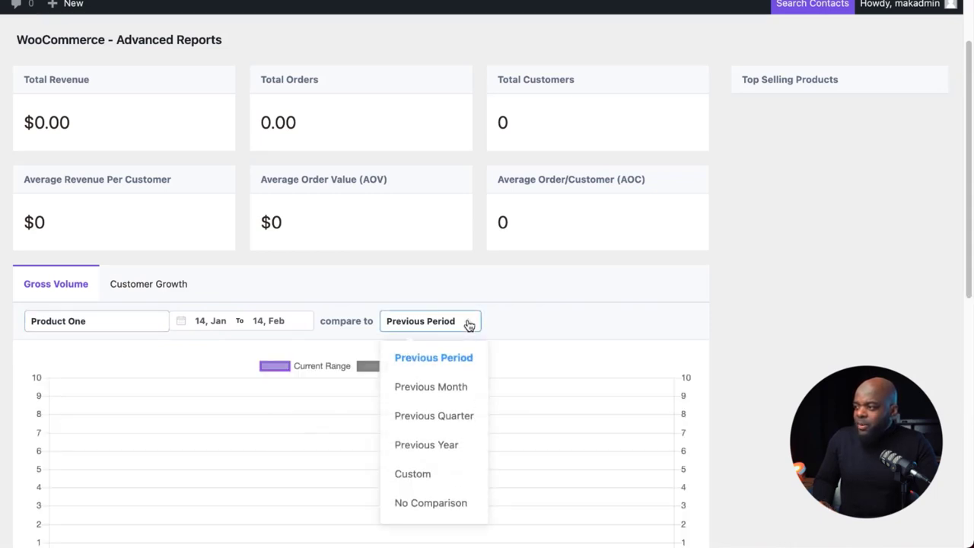
{"action": "left_click", "coordinate": [454, 420]}
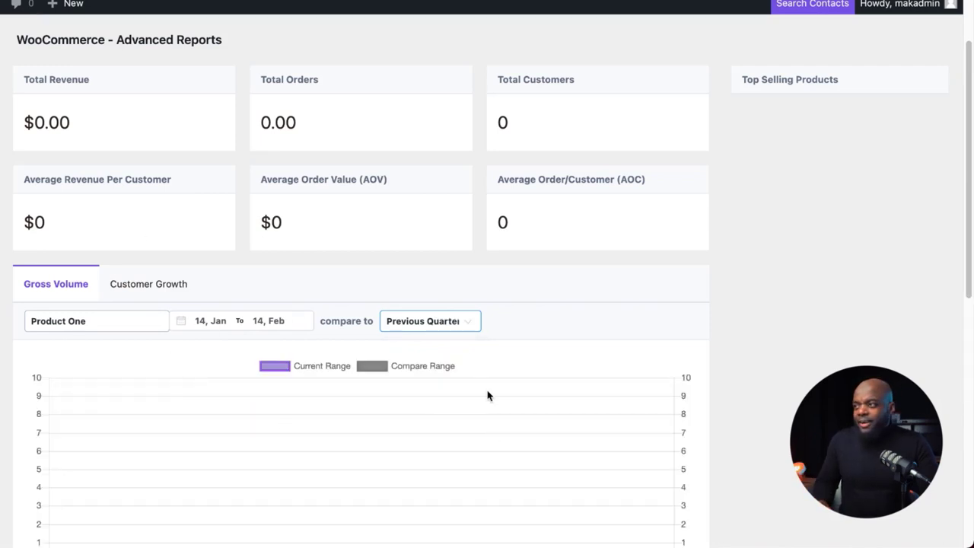
{"action": "scroll", "coordinate": [260, 276], "scroll_direction": "up", "scroll_amount": 2}
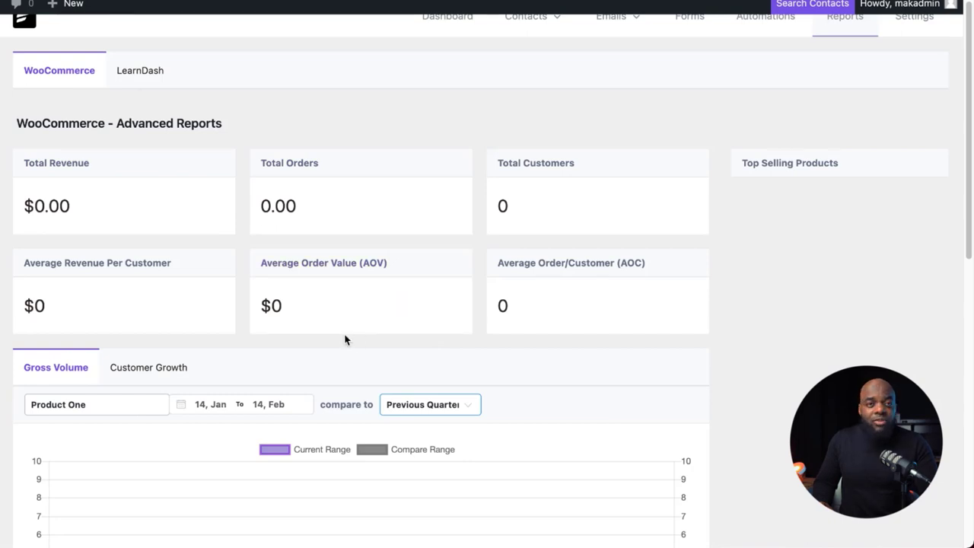
{"action": "left_click", "coordinate": [155, 75]}
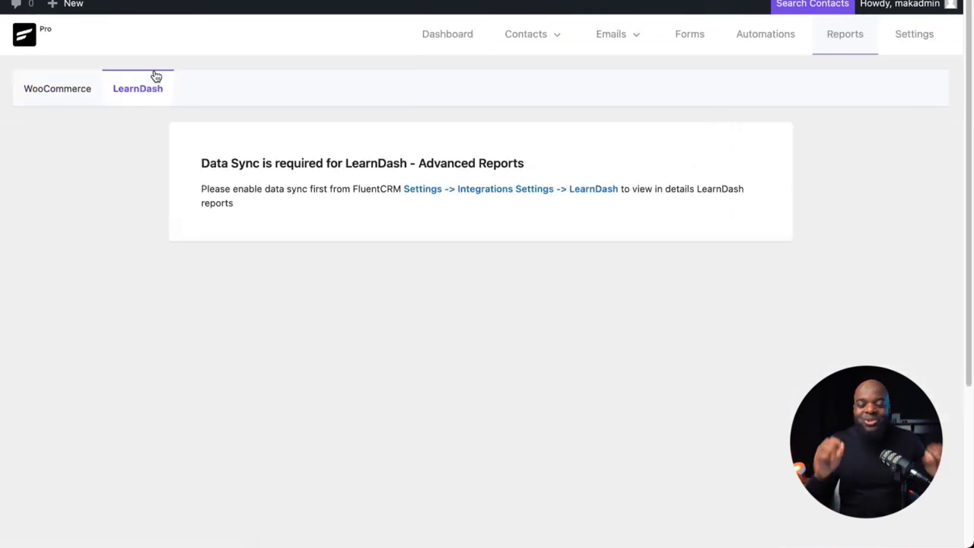
Sync LearnDash students from Integration Settings, then go to the Automation Funnels list
{"action": "left_click", "coordinate": [529, 195]}
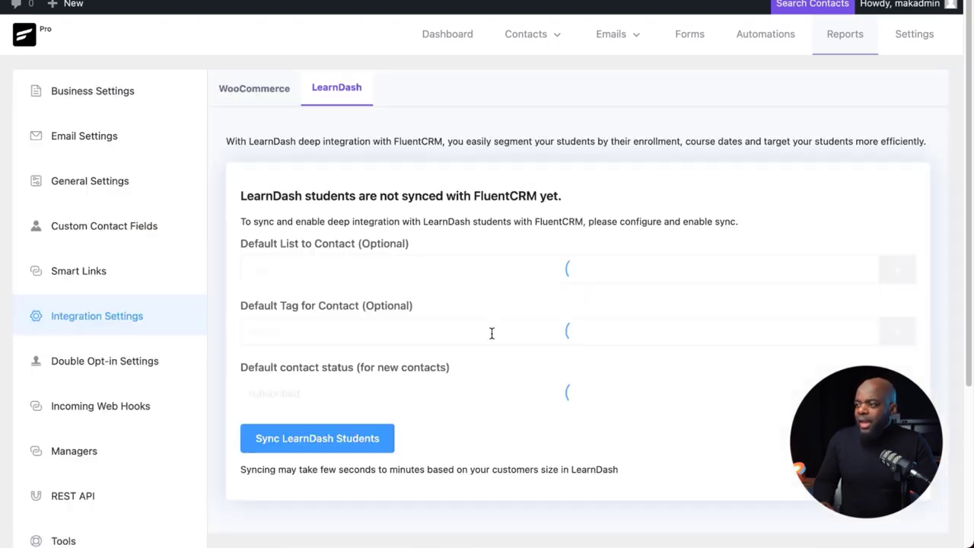
{"action": "scroll", "coordinate": [491, 333], "scroll_direction": "down", "scroll_amount": 1}
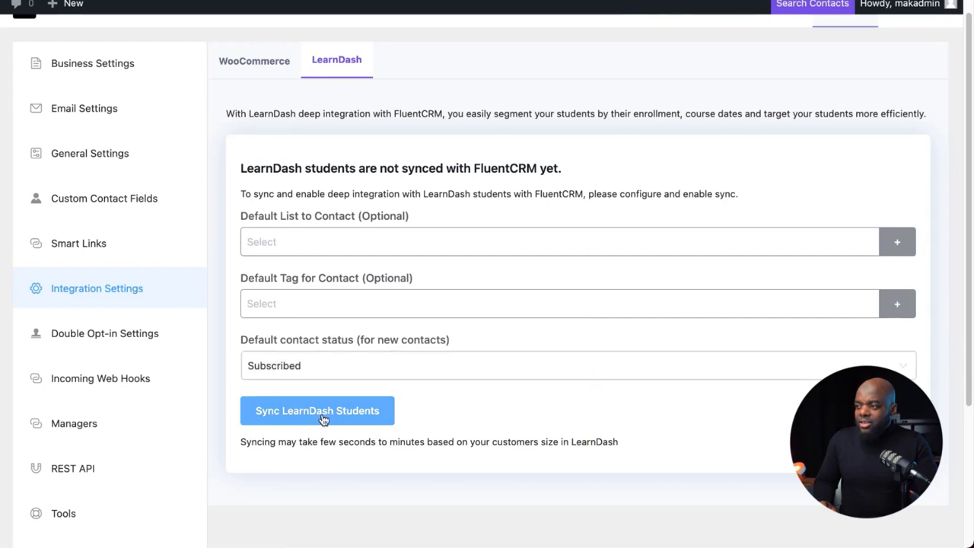
{"action": "left_click", "coordinate": [322, 414]}
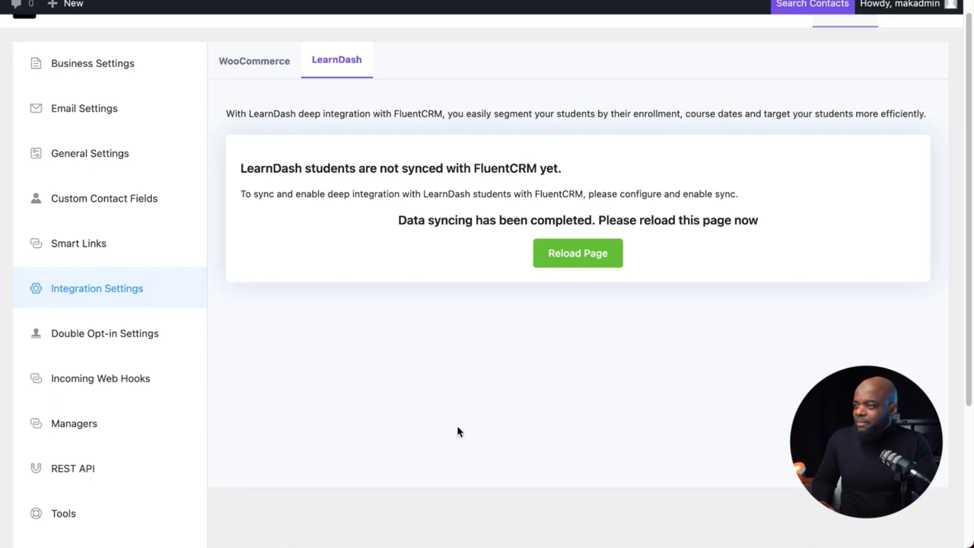
{"action": "scroll", "coordinate": [480, 380], "scroll_direction": "up", "scroll_amount": 1}
{"action": "scroll", "coordinate": [480, 380], "scroll_direction": "up", "scroll_amount": 2}
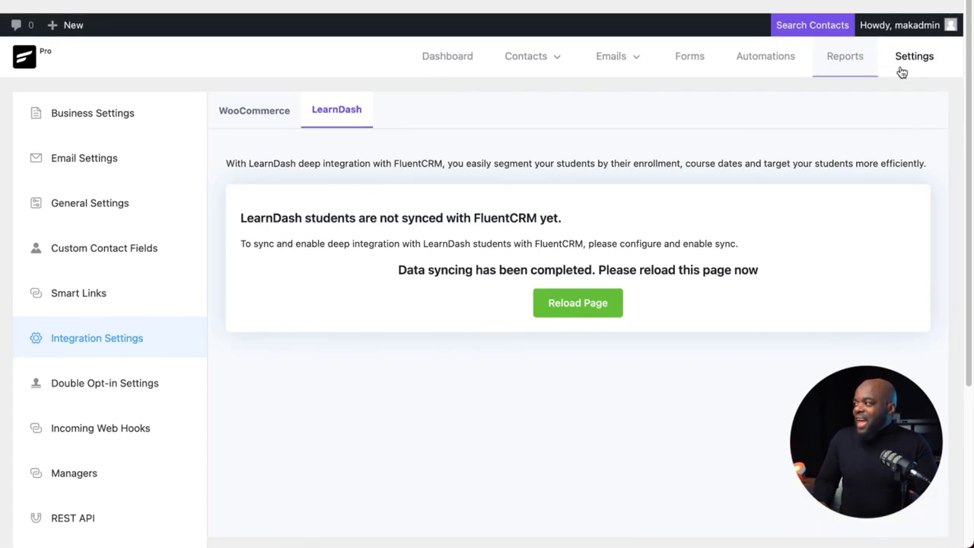
{"action": "left_click", "coordinate": [771, 63]}
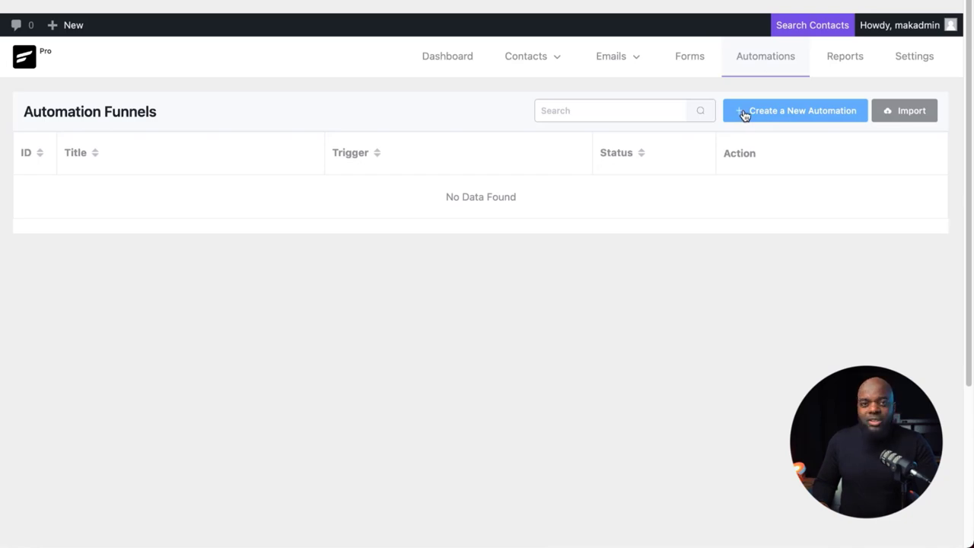
Create a new automation labelled 'New Customer' with the WooCommerce Order Completed trigger
{"action": "left_click", "coordinate": [744, 115]}
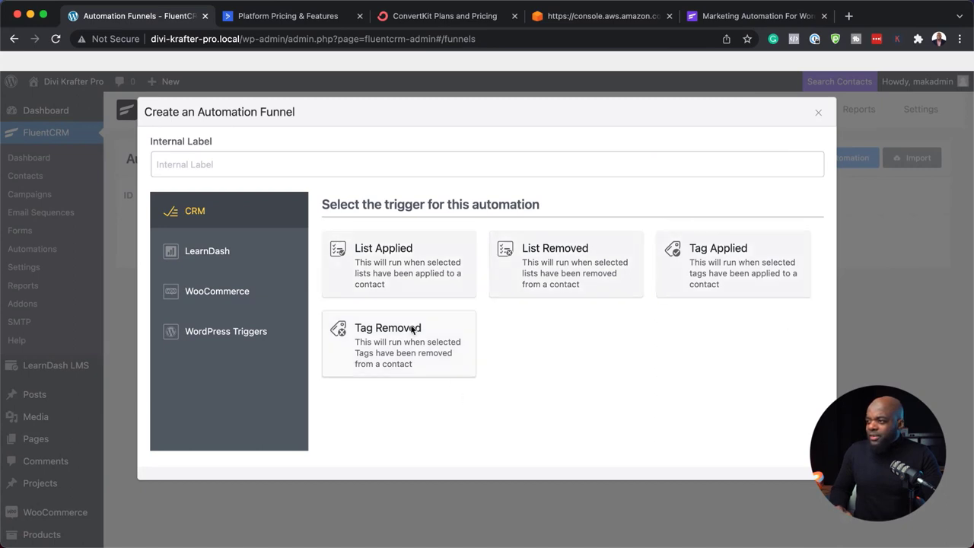
{"action": "left_click", "coordinate": [267, 163]}
{"action": "type", "text": "Ne"}
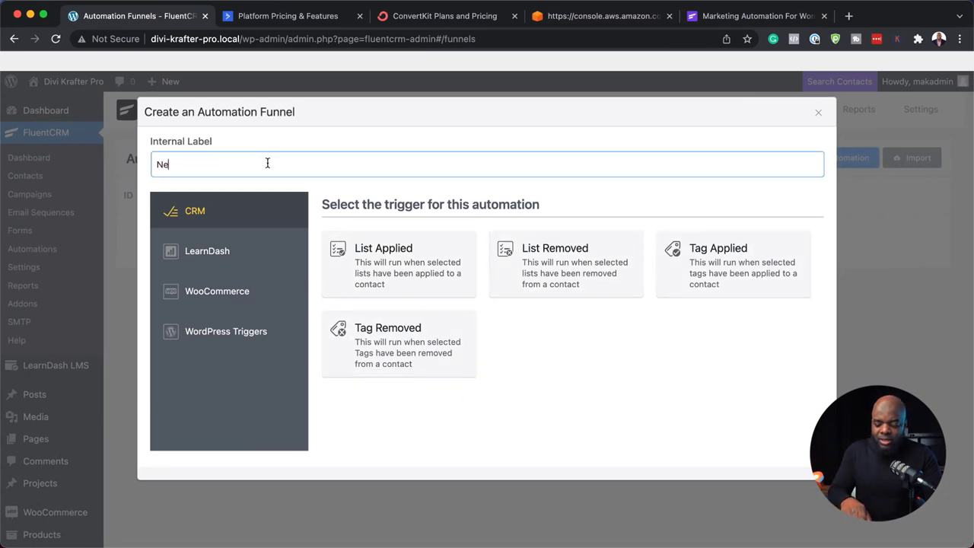
{"action": "type", "text": "w Customer"}
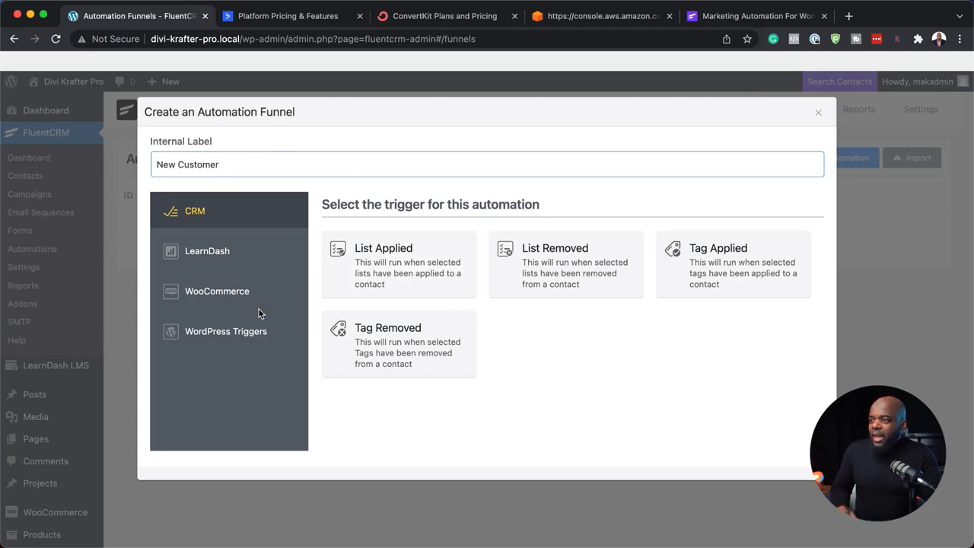
{"action": "left_click", "coordinate": [242, 297]}
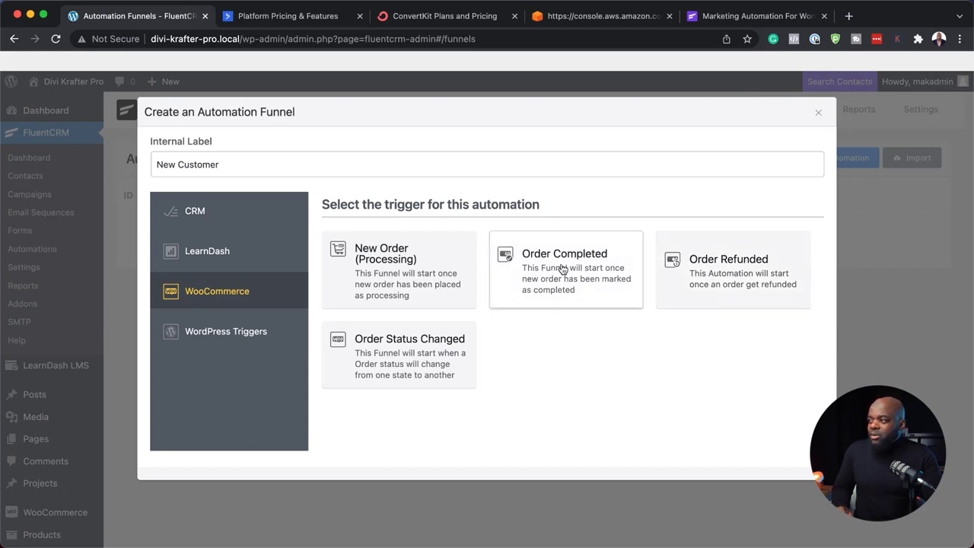
{"action": "left_click", "coordinate": [224, 259]}
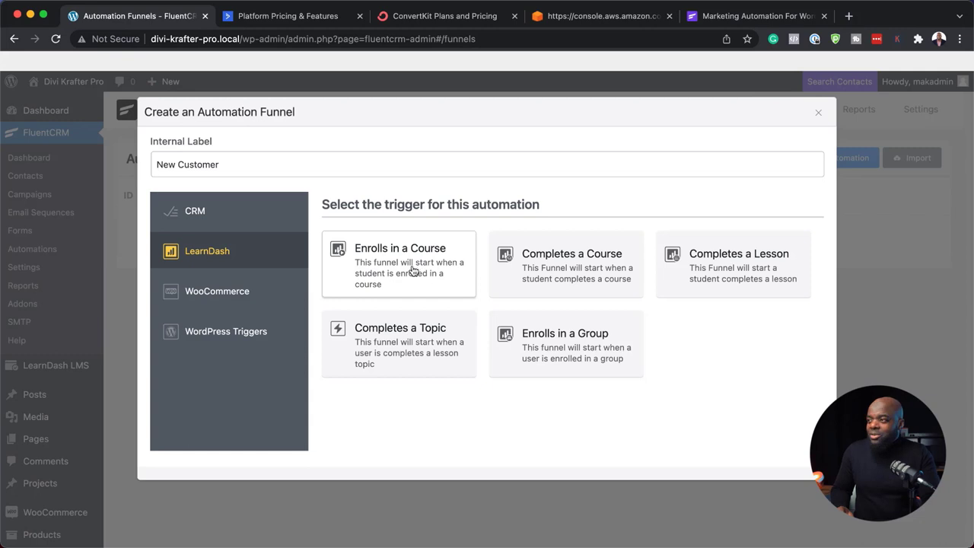
{"action": "left_click", "coordinate": [241, 292]}
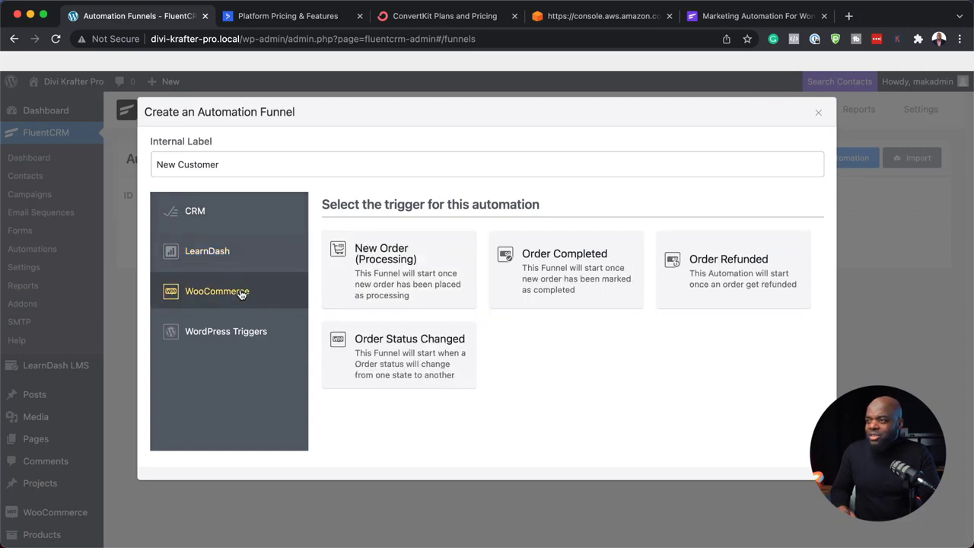
{"action": "left_click", "coordinate": [601, 270]}
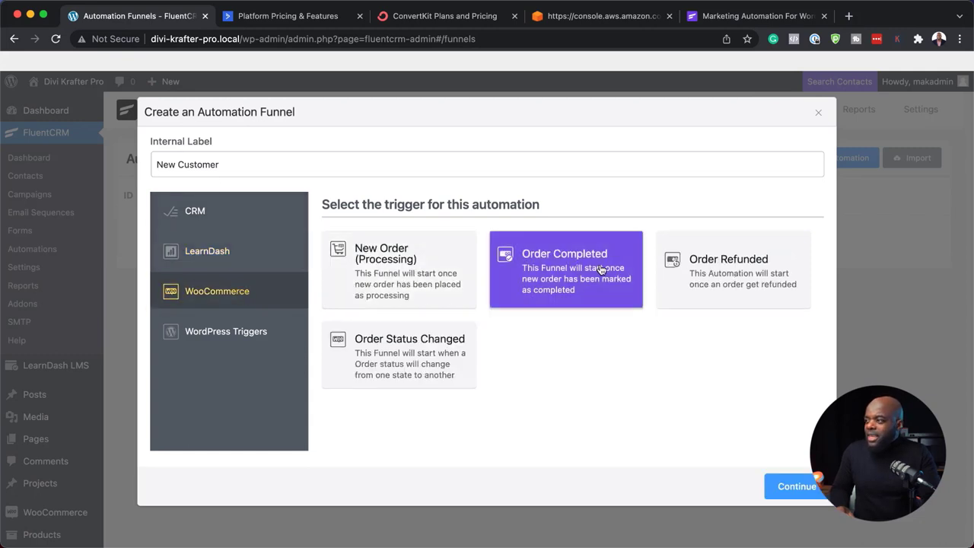
Create the funnel and save its trigger settings with Target Products set to Product One
{"action": "left_click", "coordinate": [794, 489]}
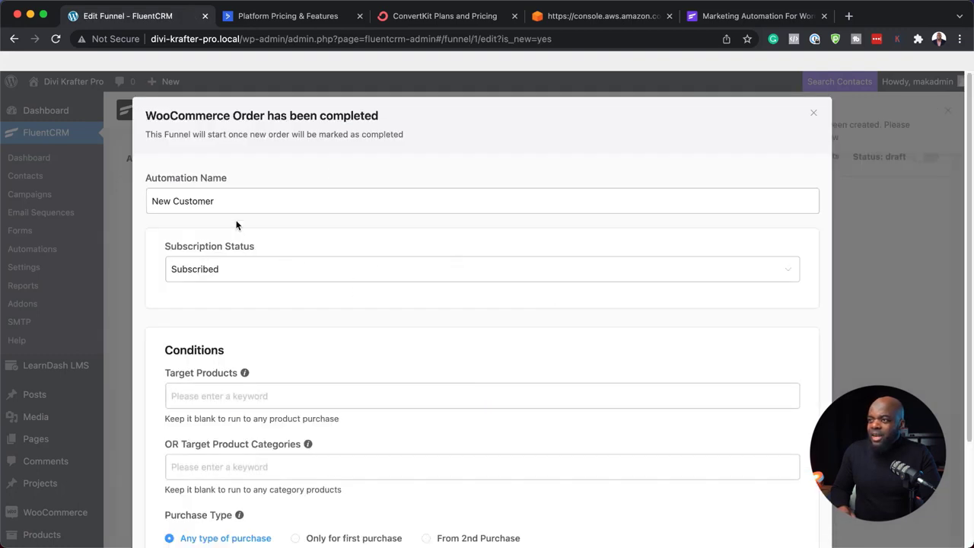
{"action": "scroll", "coordinate": [376, 398], "scroll_direction": "down", "scroll_amount": 3}
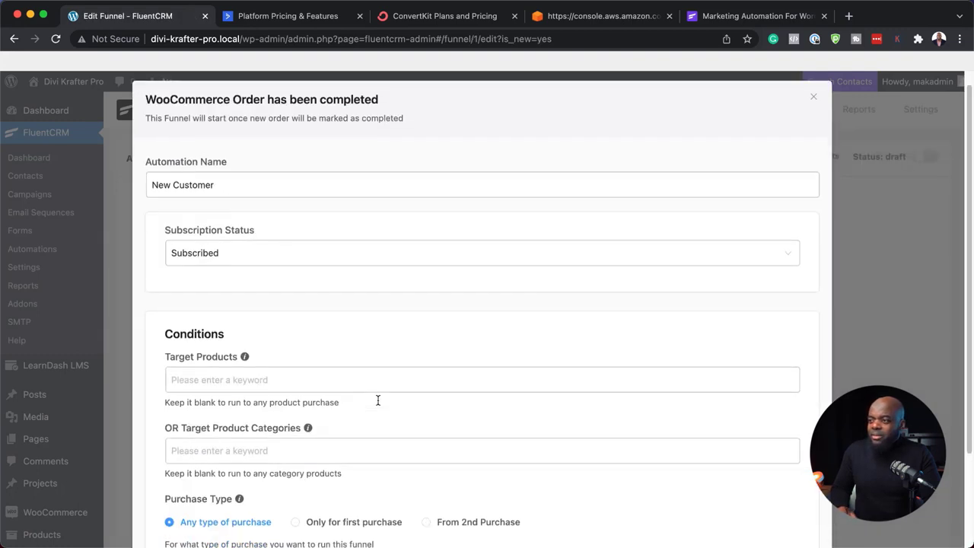
{"action": "left_click", "coordinate": [193, 303]}
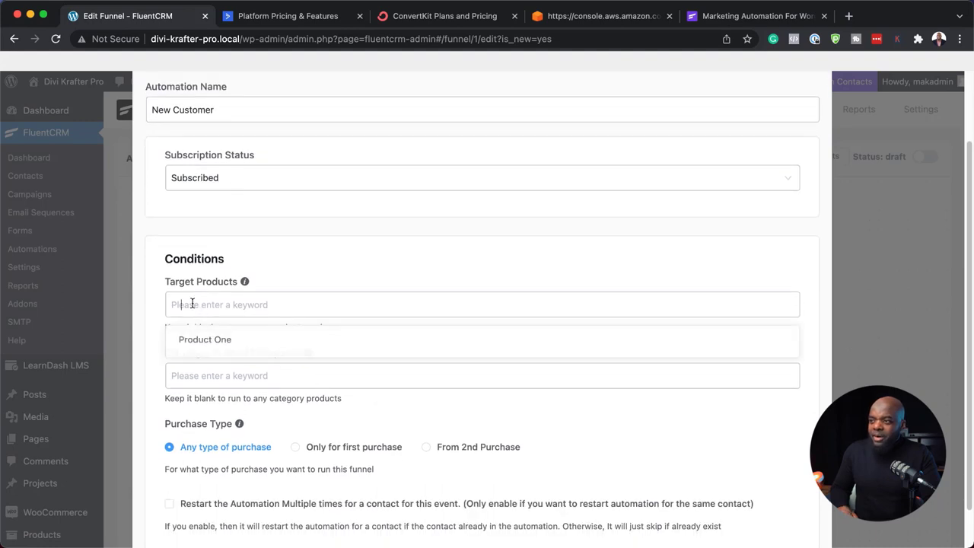
{"action": "left_click", "coordinate": [204, 342]}
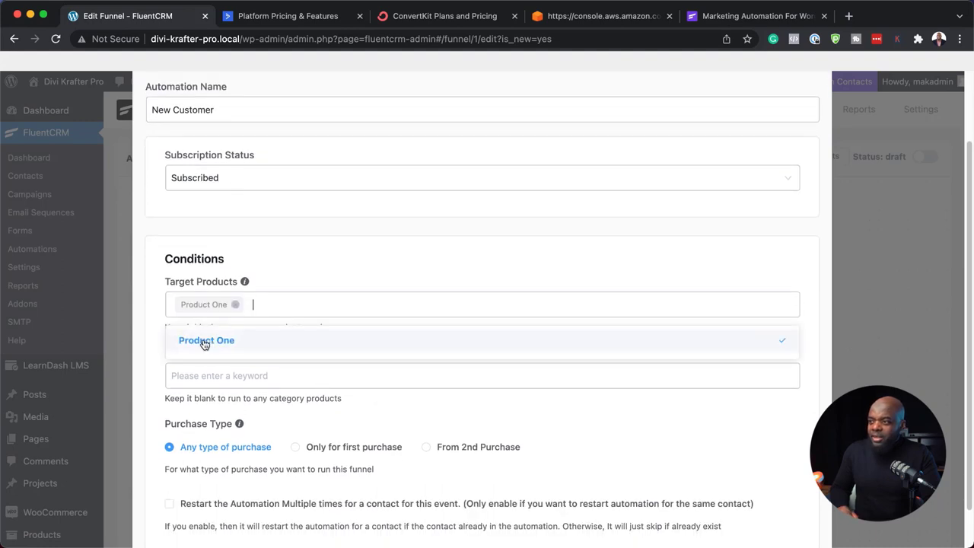
{"action": "left_click", "coordinate": [183, 376]}
{"action": "scroll", "coordinate": [181, 378], "scroll_direction": "down", "scroll_amount": 1}
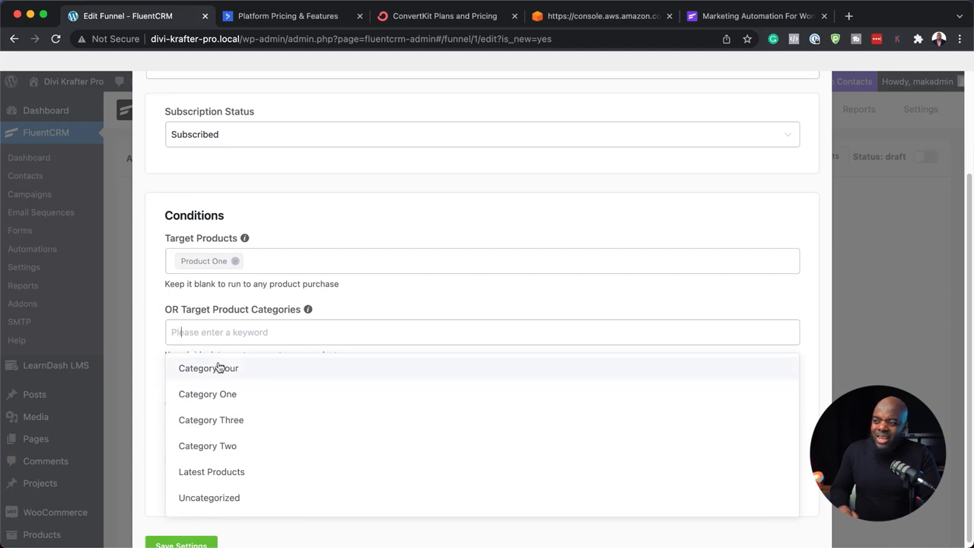
{"action": "left_click", "coordinate": [154, 326]}
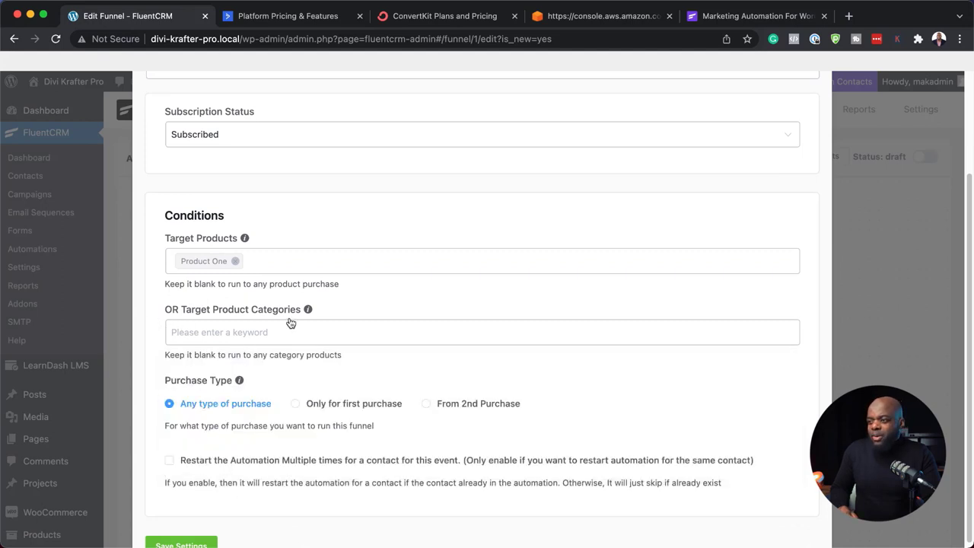
{"action": "scroll", "coordinate": [354, 367], "scroll_direction": "down", "scroll_amount": 1}
{"action": "left_click", "coordinate": [185, 517]}
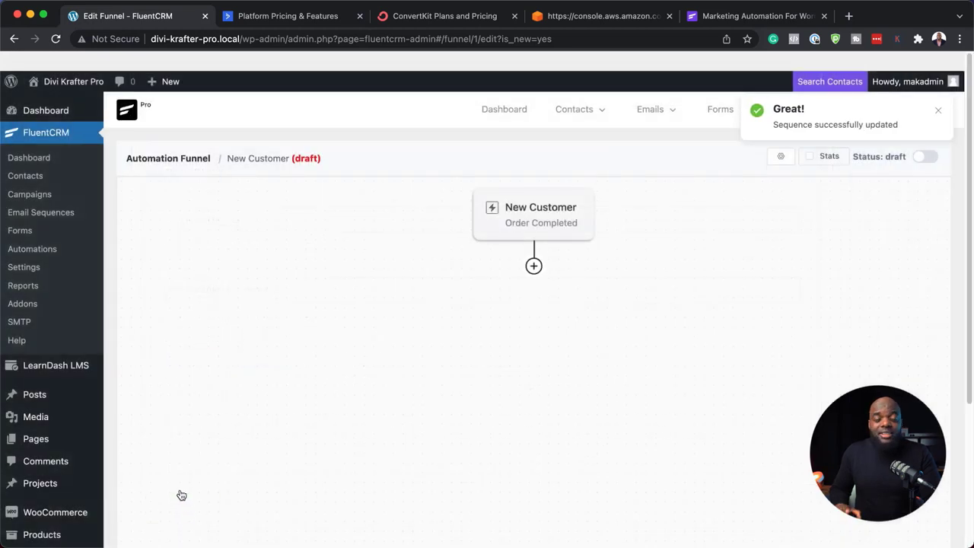
Add a conditional split step after the trigger labelled 'Bought Product 2?' and save it
{"action": "left_click", "coordinate": [533, 268]}
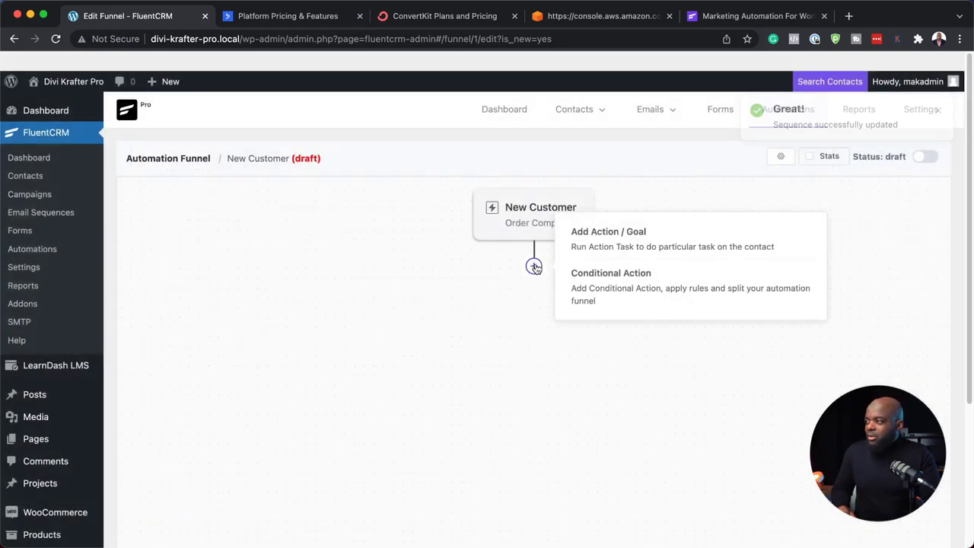
{"action": "left_click", "coordinate": [624, 286]}
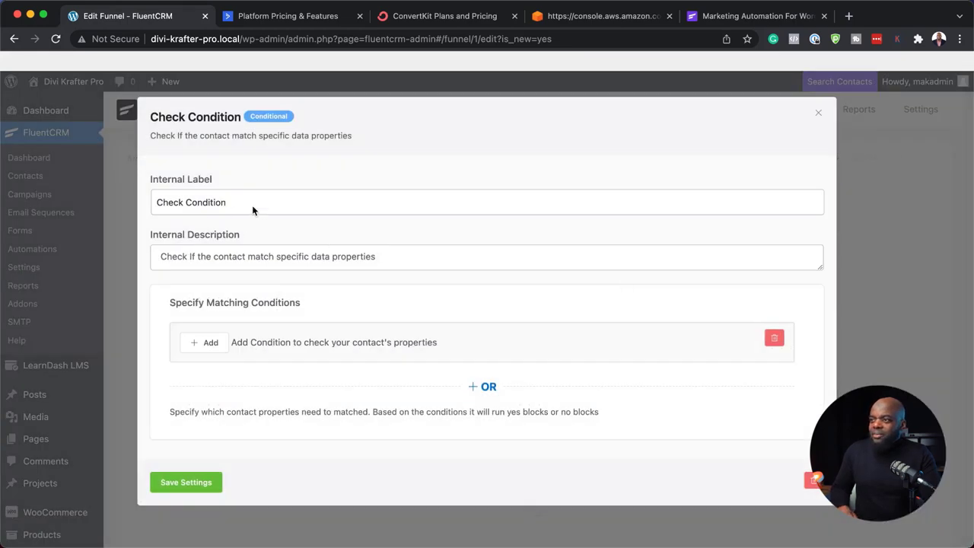
{"action": "left_click_drag", "start_coordinate": [238, 203], "coordinate": [113, 205]}
{"action": "type", "text": "B"}
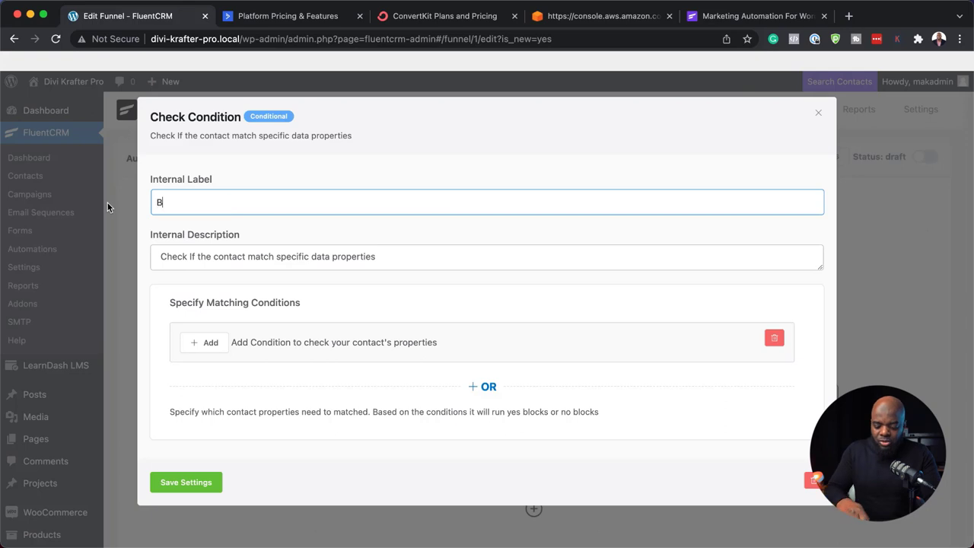
{"action": "type", "text": "ought Product 2?"}
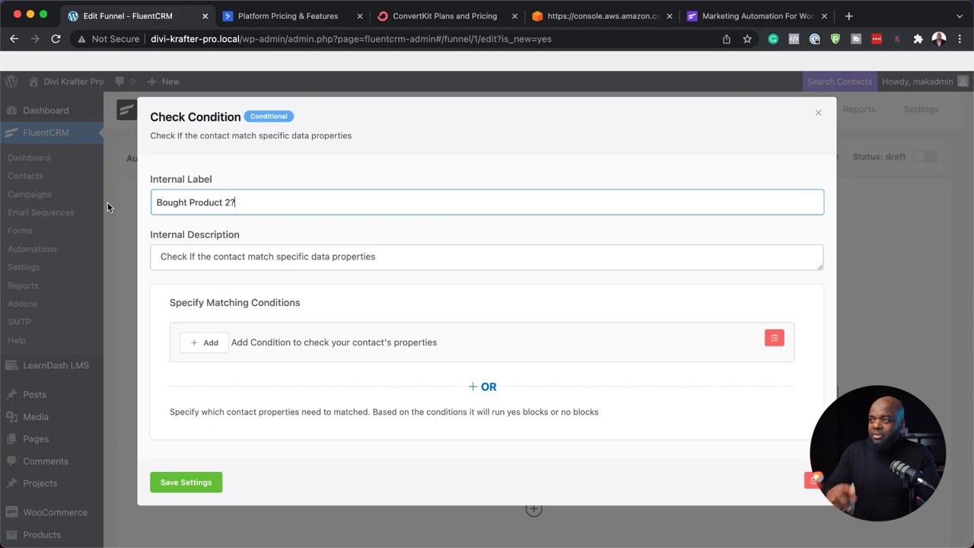
{"action": "left_click", "coordinate": [204, 484]}
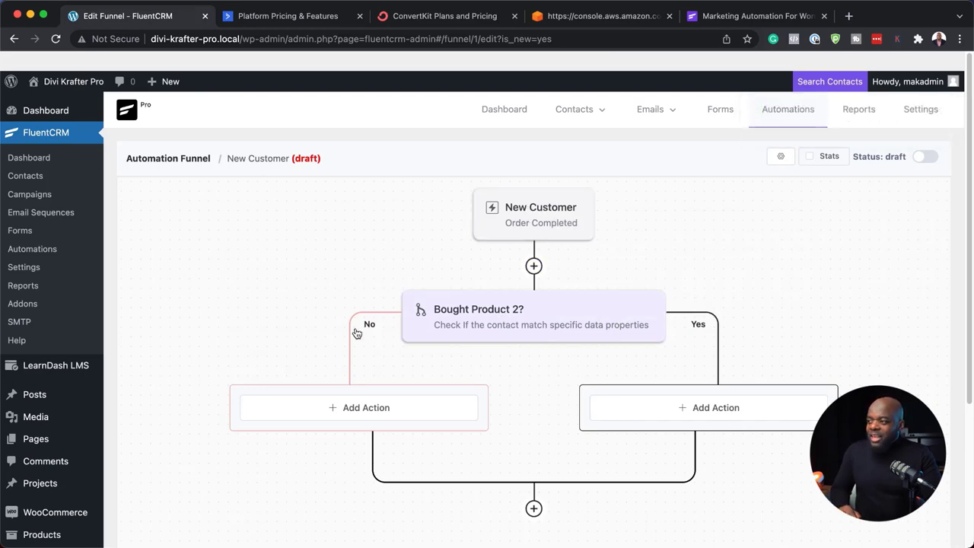
Add a '10% OFF' custom email with subject 'Test' to the No branch and save it
{"action": "left_click", "coordinate": [336, 411]}
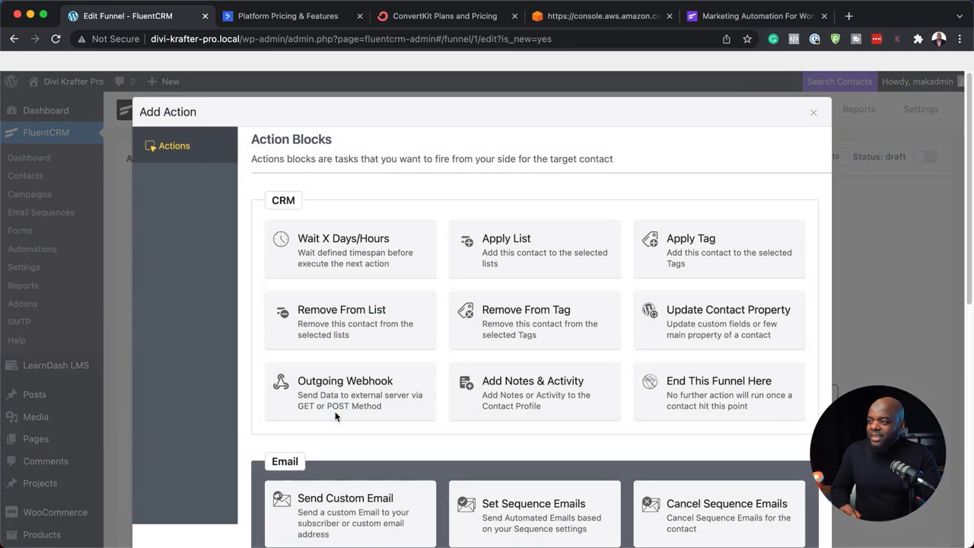
{"action": "scroll", "coordinate": [376, 409], "scroll_direction": "down", "scroll_amount": 2}
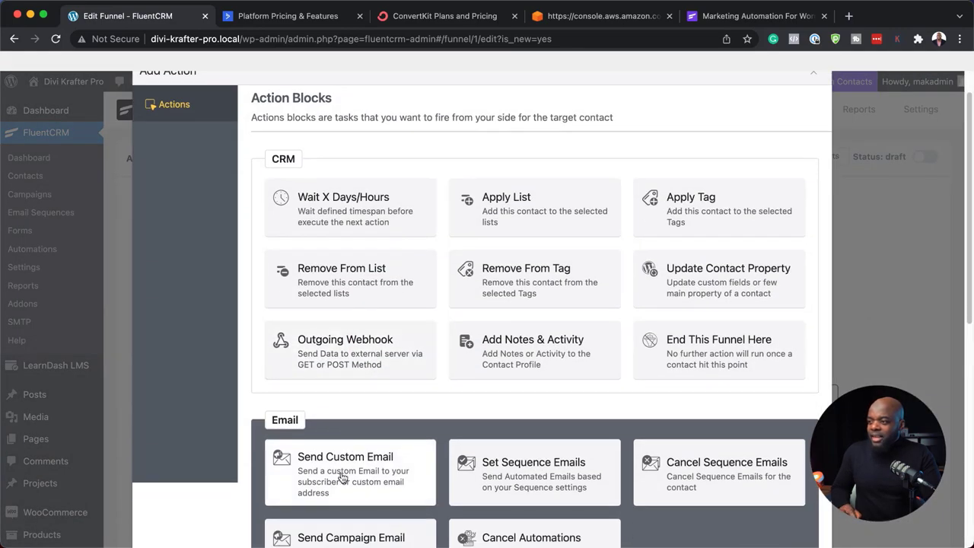
{"action": "left_click", "coordinate": [342, 477]}
{"action": "double_click", "coordinate": [250, 205]}
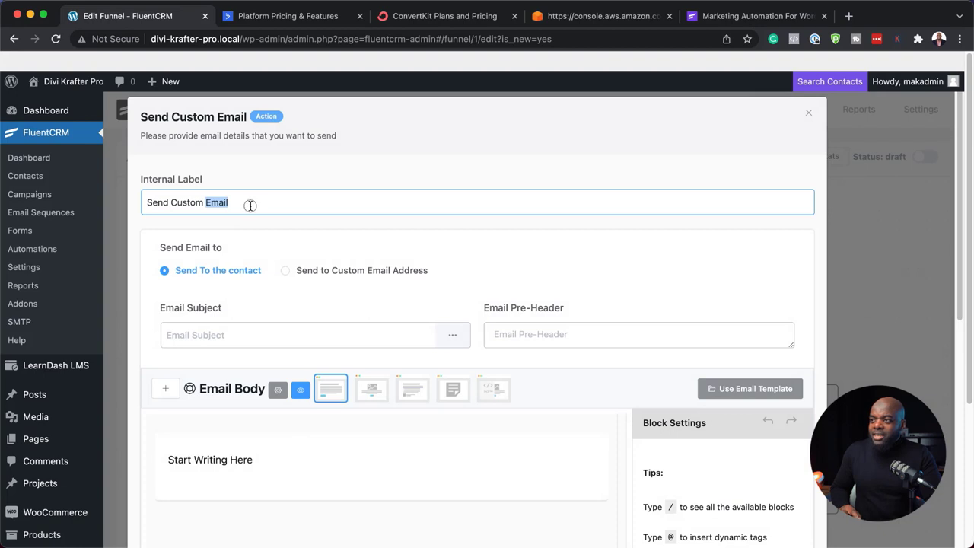
{"action": "triple_click", "coordinate": [249, 205]}
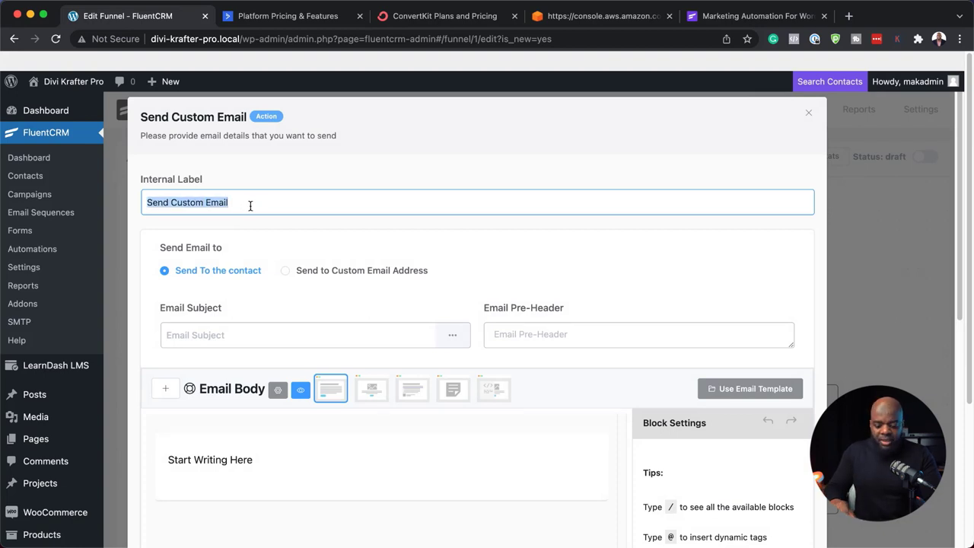
{"action": "type", "text": "10"}
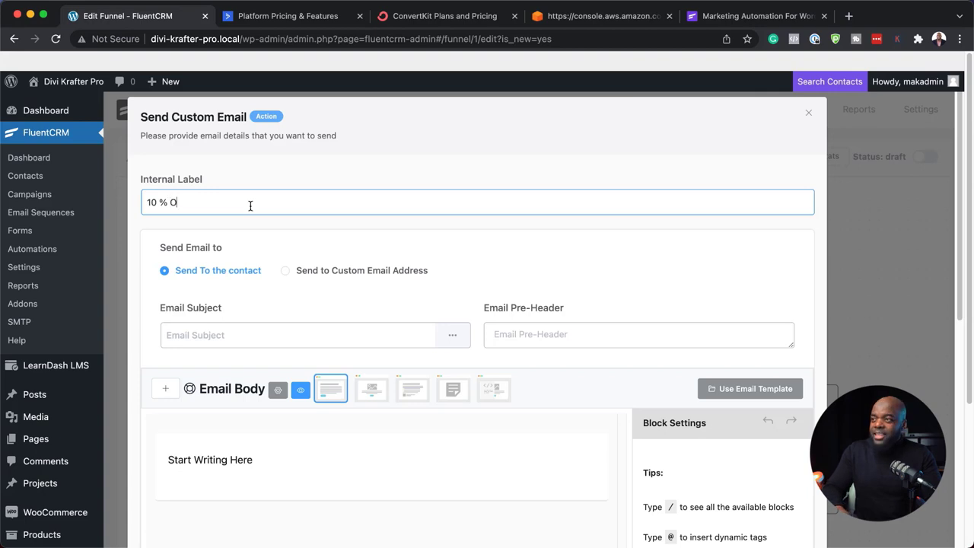
{"action": "key", "text": "BackSpace"}
{"action": "left_click", "coordinate": [237, 335]}
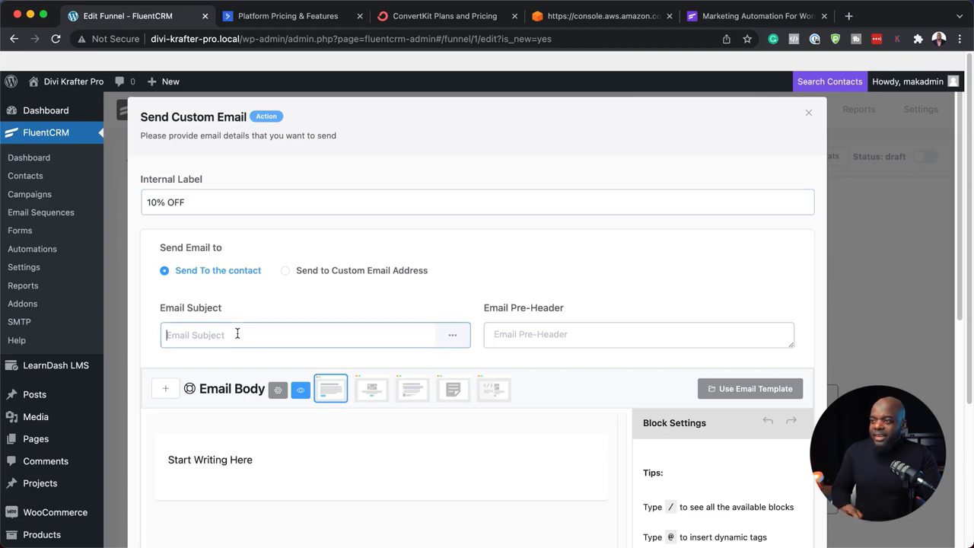
{"action": "type", "text": "Test"}
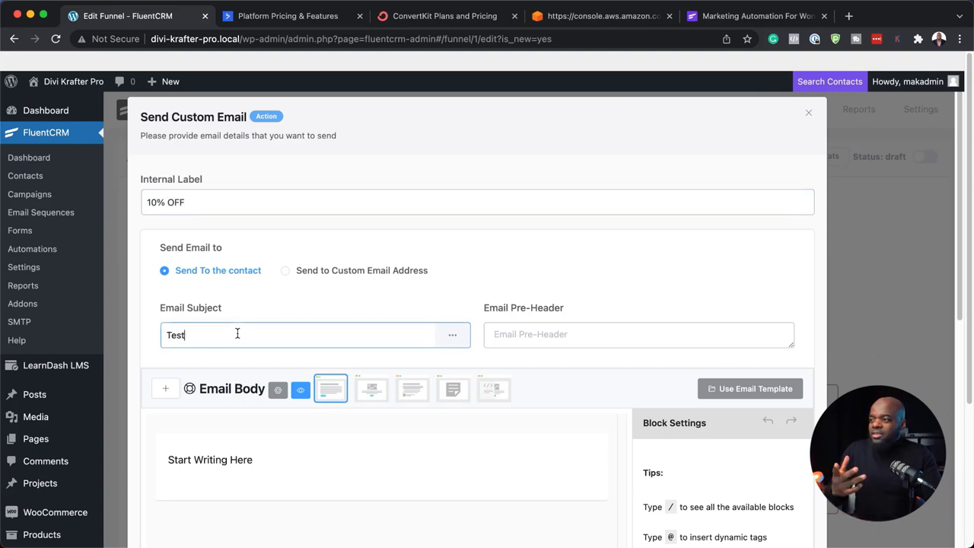
{"action": "scroll", "coordinate": [493, 399], "scroll_direction": "down", "scroll_amount": 10}
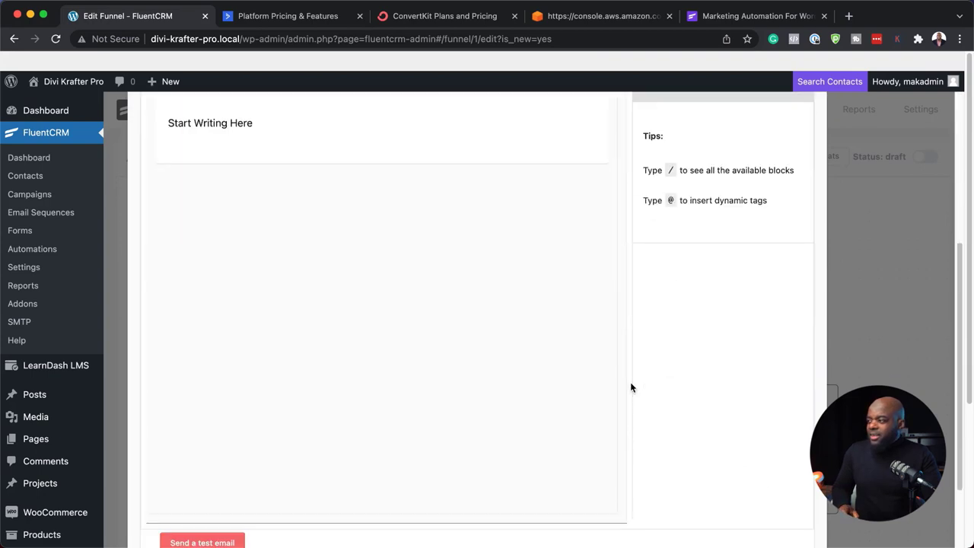
{"action": "left_click", "coordinate": [183, 516]}
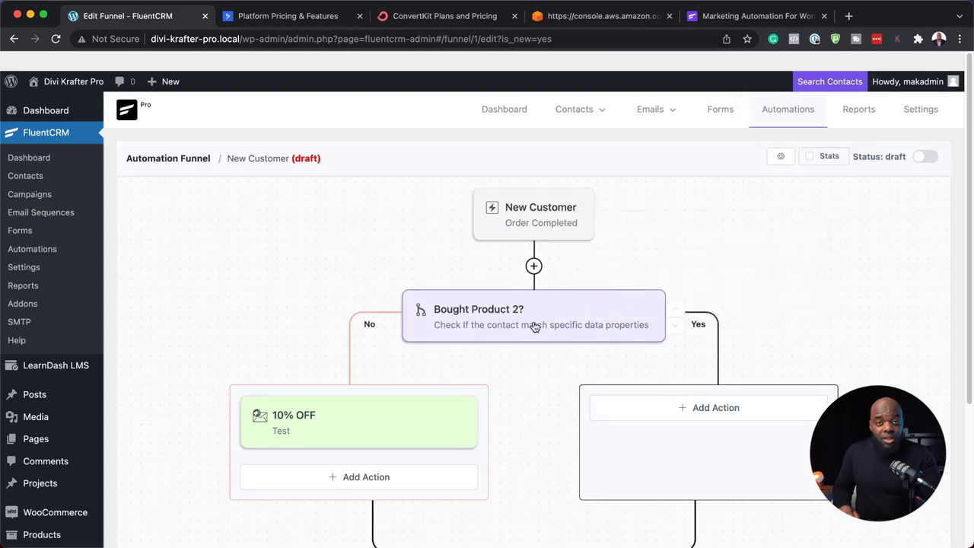
Bring up the step-type choices for a new step below the New Customer trigger
{"action": "left_click", "coordinate": [705, 411]}
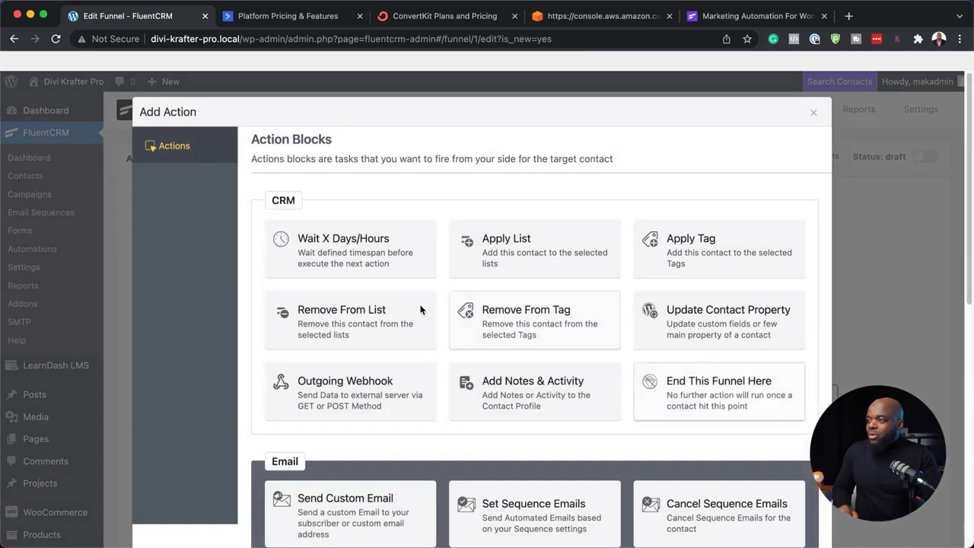
{"action": "scroll", "coordinate": [372, 408], "scroll_direction": "down", "scroll_amount": 1}
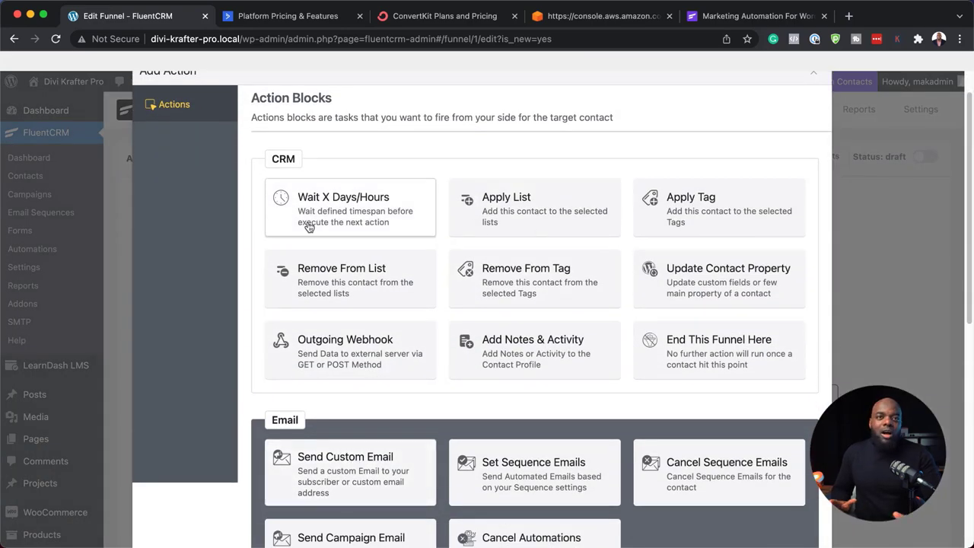
{"action": "left_click", "coordinate": [814, 72]}
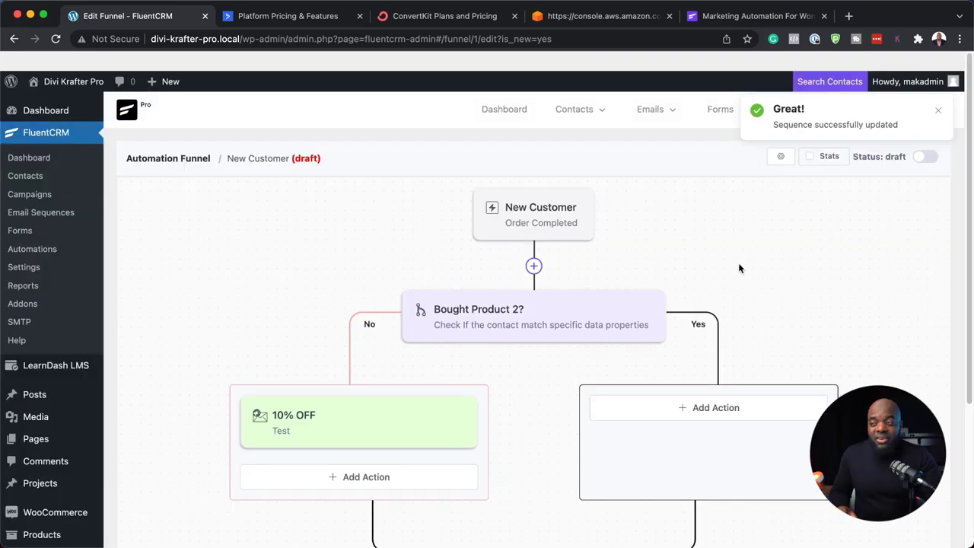
{"action": "left_click", "coordinate": [534, 266]}
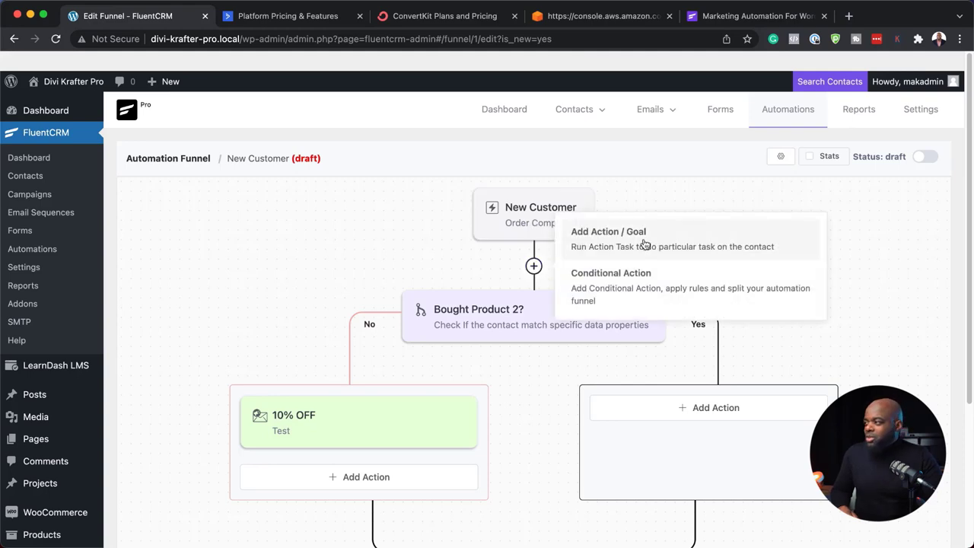
Add a 'Thank You Email' custom email step with subject 'Thank You :)' and save it
{"action": "left_click", "coordinate": [643, 244]}
{"action": "scroll", "coordinate": [424, 417], "scroll_direction": "down", "scroll_amount": 2}
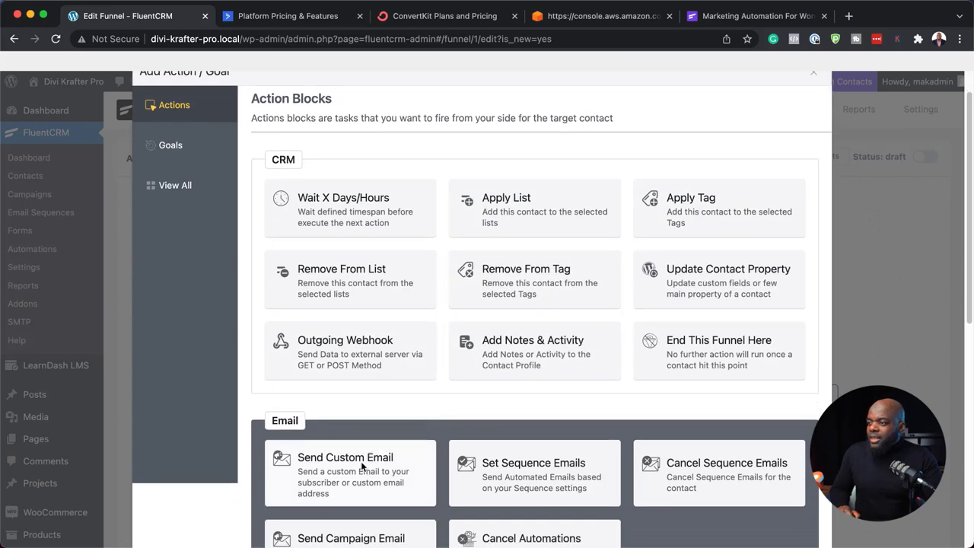
{"action": "left_click", "coordinate": [359, 470]}
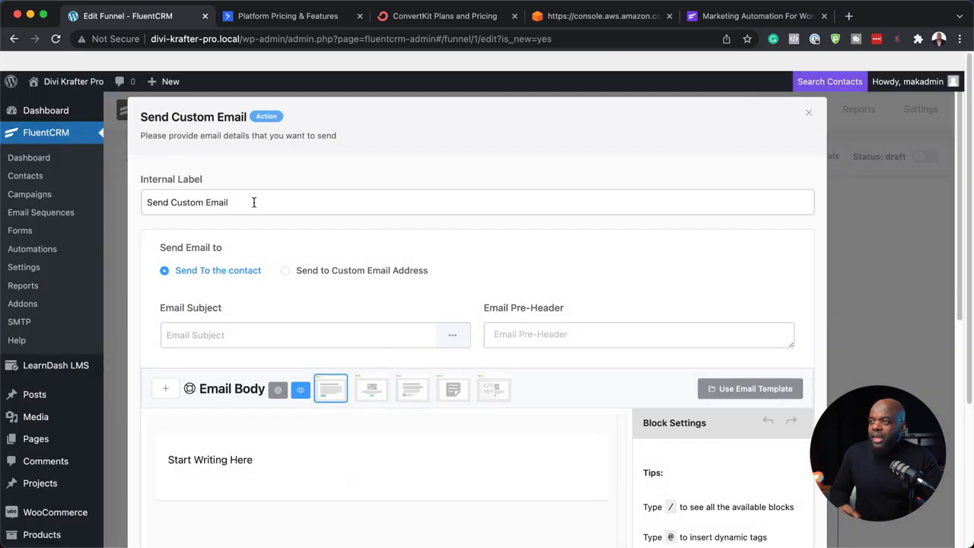
{"action": "left_click", "coordinate": [236, 338]}
{"action": "type", "text": "Than"}
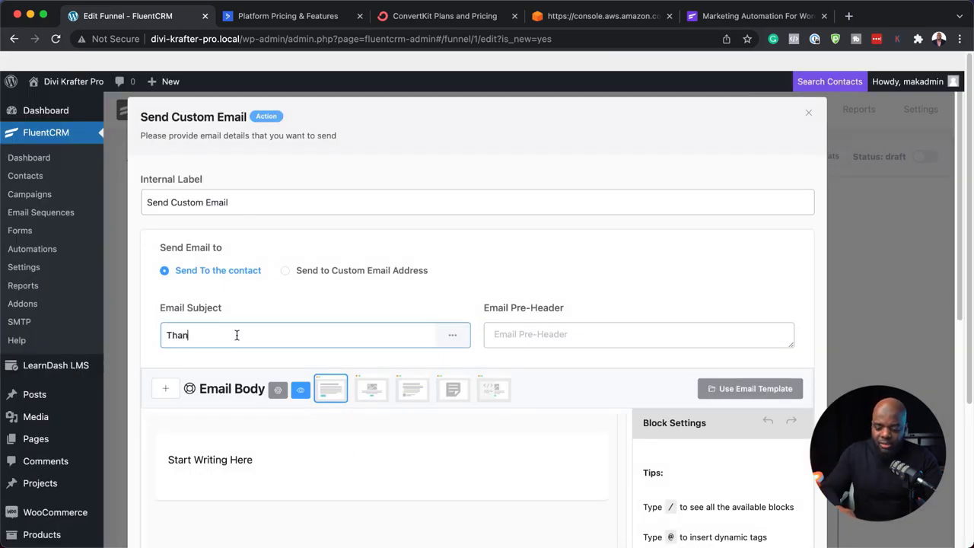
{"action": "type", "text": "k You :)"}
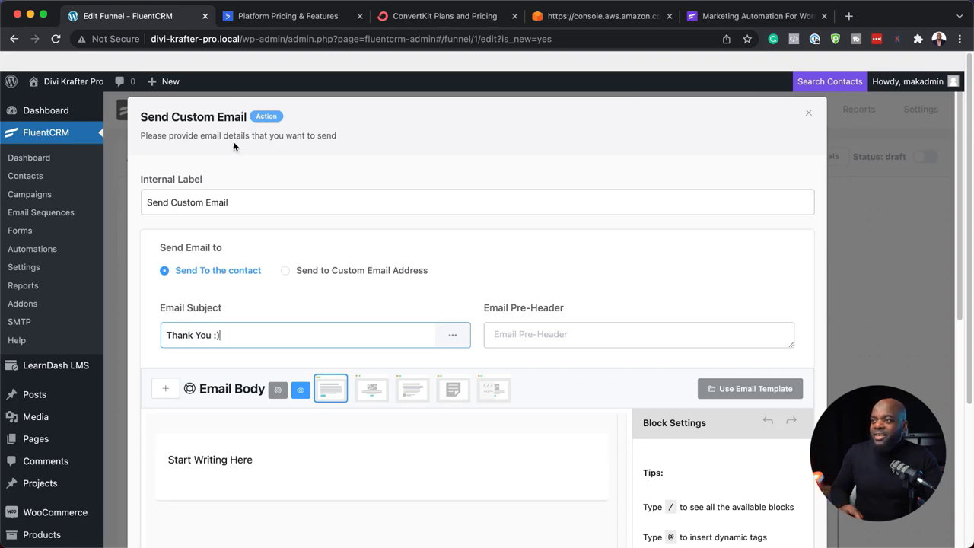
{"action": "left_click", "coordinate": [237, 210]}
{"action": "type", "text": "Tha"}
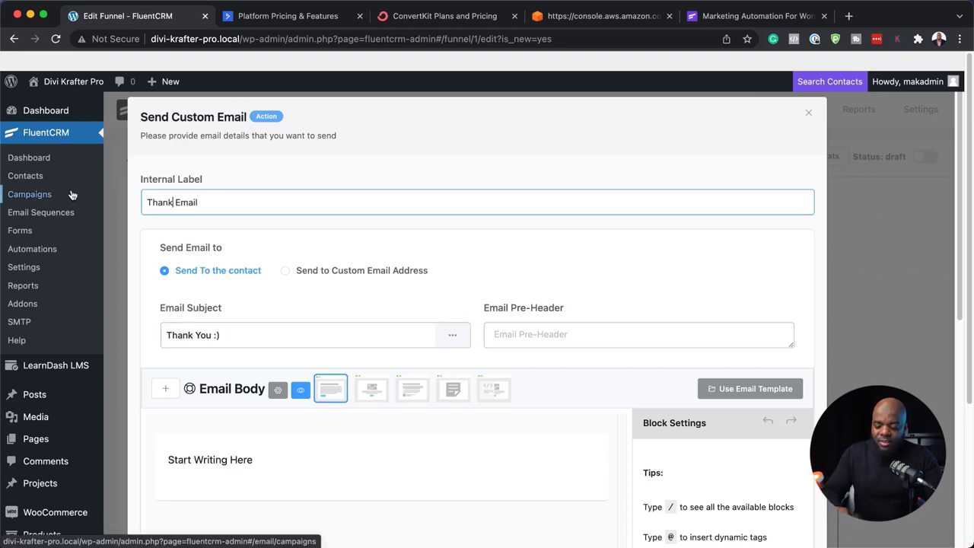
{"action": "type", "text": "nk You"}
{"action": "scroll", "coordinate": [251, 445], "scroll_direction": "down", "scroll_amount": 1}
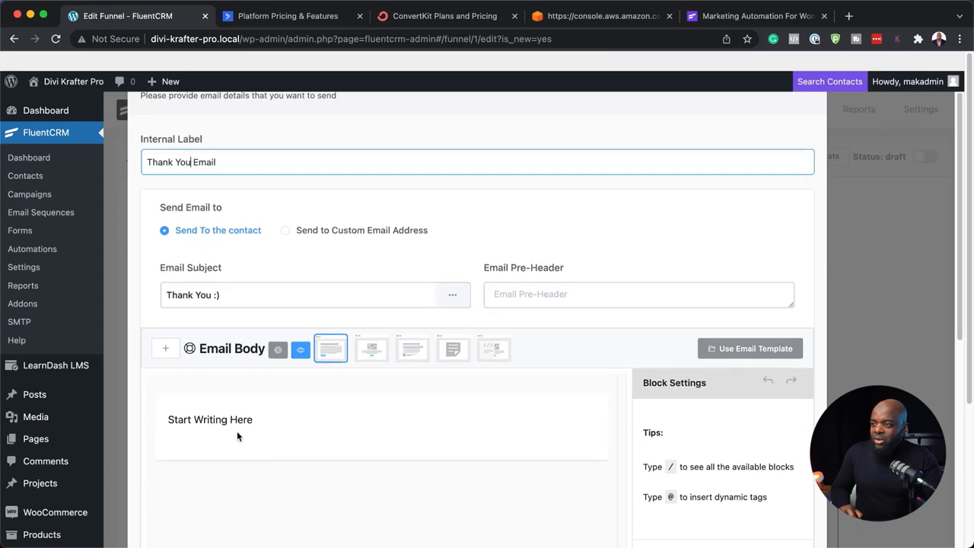
{"action": "scroll", "coordinate": [526, 433], "scroll_direction": "down", "scroll_amount": 10}
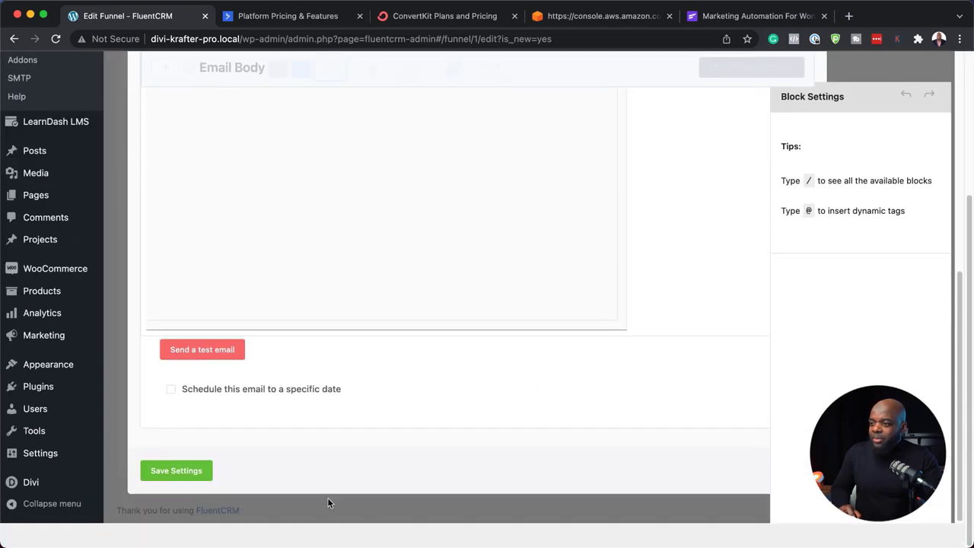
{"action": "left_click", "coordinate": [177, 471]}
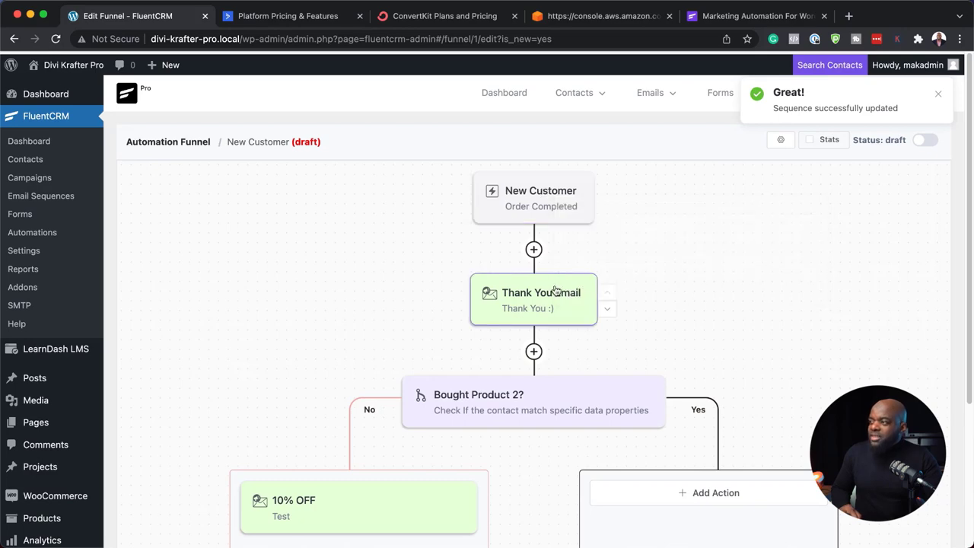
Delete the stray 'Bought Product 2?' condition below the Thank You Email
{"action": "left_click", "coordinate": [533, 353]}
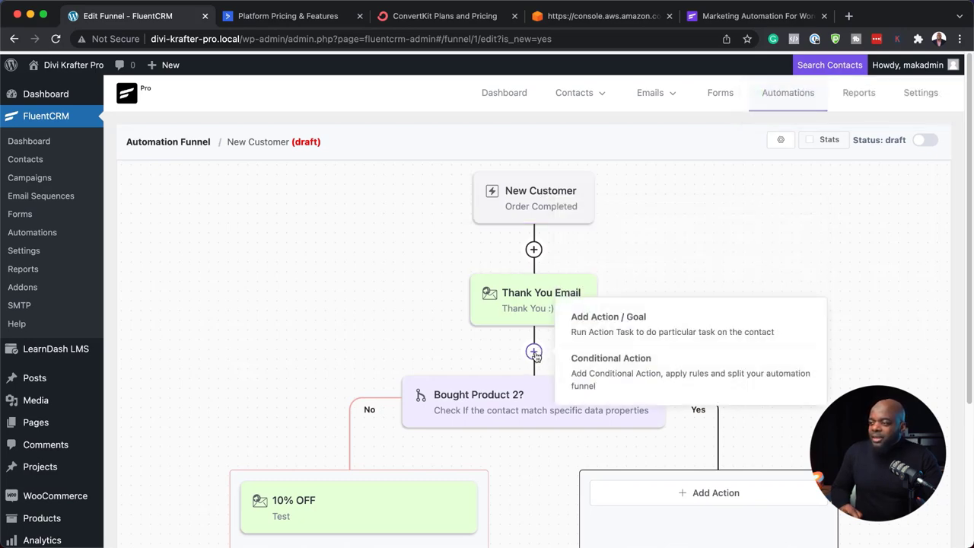
{"action": "left_click", "coordinate": [585, 404]}
{"action": "left_click", "coordinate": [810, 464]}
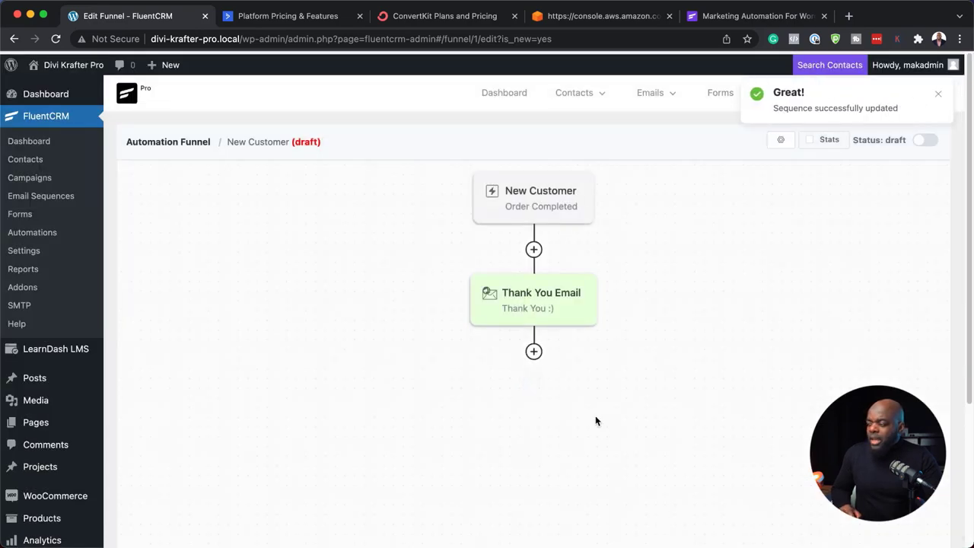
Add a Wait X Days/Hours step of 1 day after the Thank You Email and save it
{"action": "left_click", "coordinate": [534, 352]}
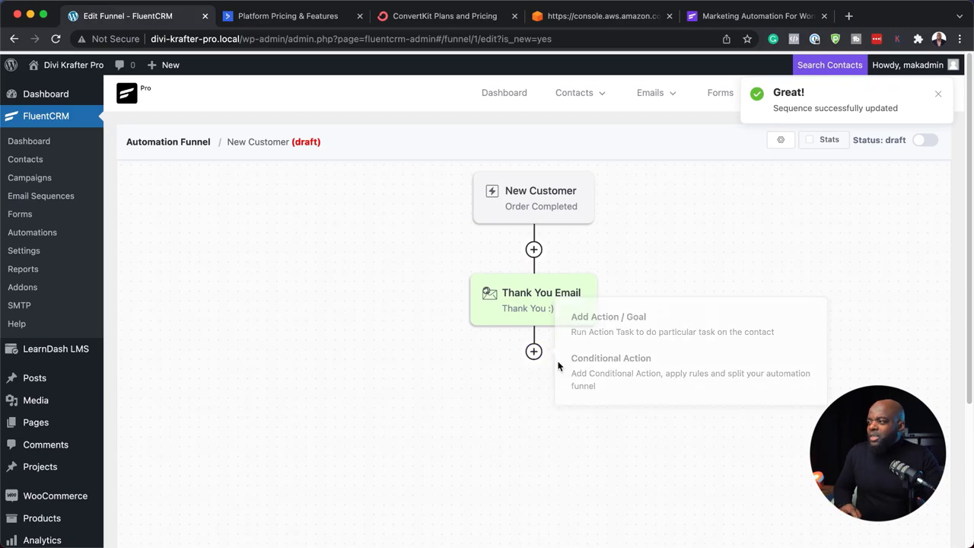
{"action": "left_click", "coordinate": [608, 323]}
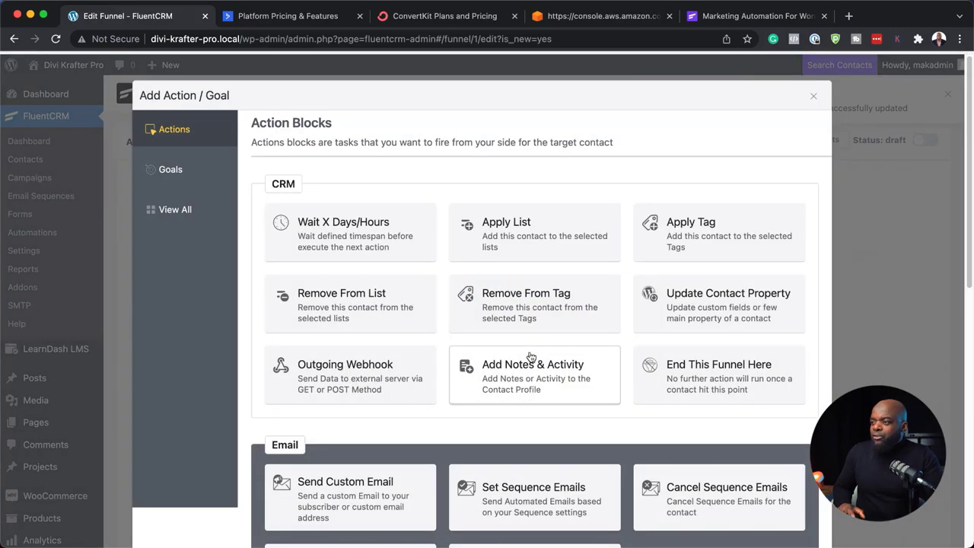
{"action": "scroll", "coordinate": [482, 366], "scroll_direction": "down", "scroll_amount": 3}
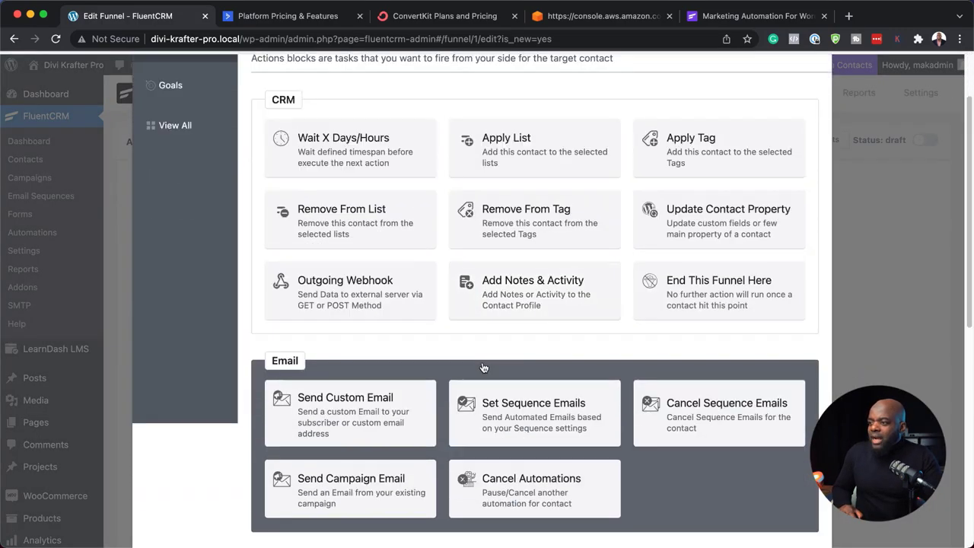
{"action": "scroll", "coordinate": [483, 361], "scroll_direction": "up", "scroll_amount": 2}
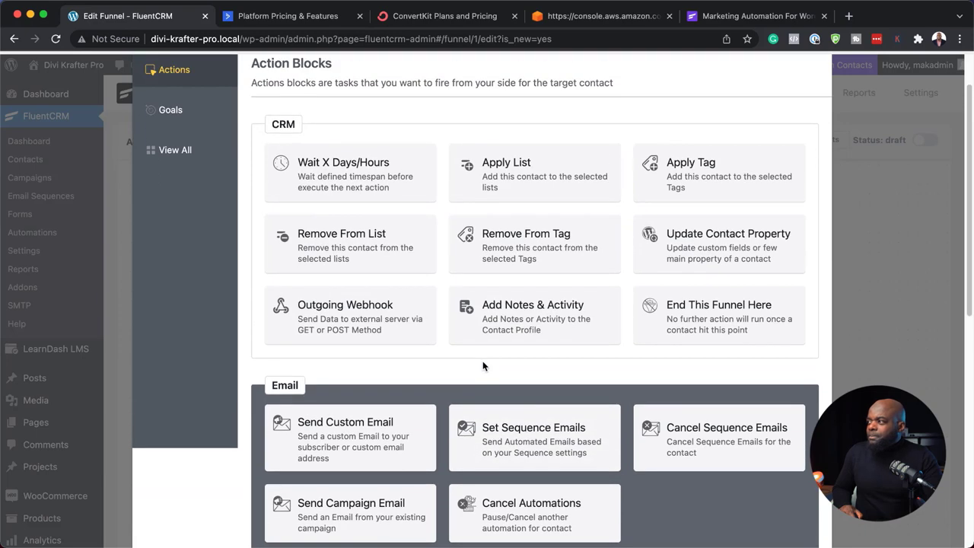
{"action": "left_click", "coordinate": [351, 186]}
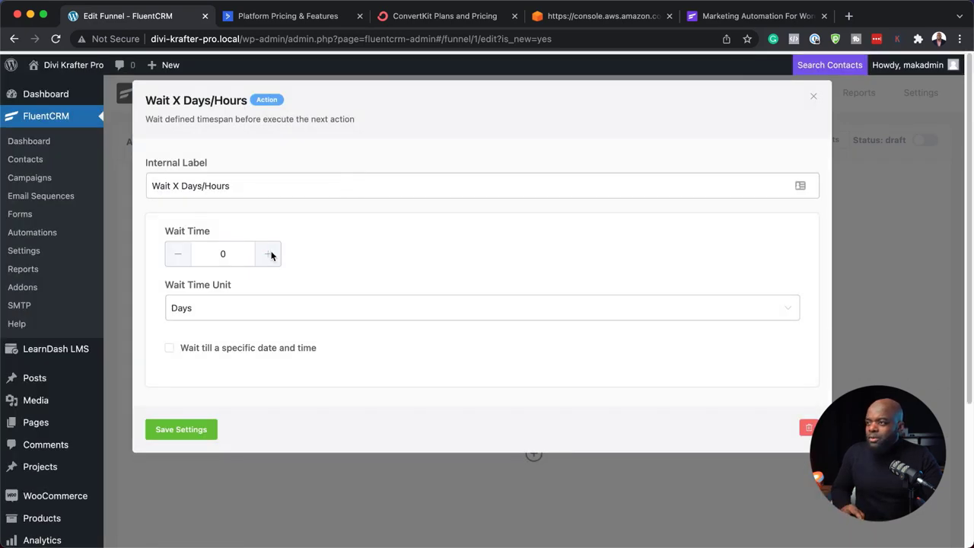
{"action": "left_click", "coordinate": [182, 430]}
{"action": "mouse_move", "coordinate": [534, 454]}
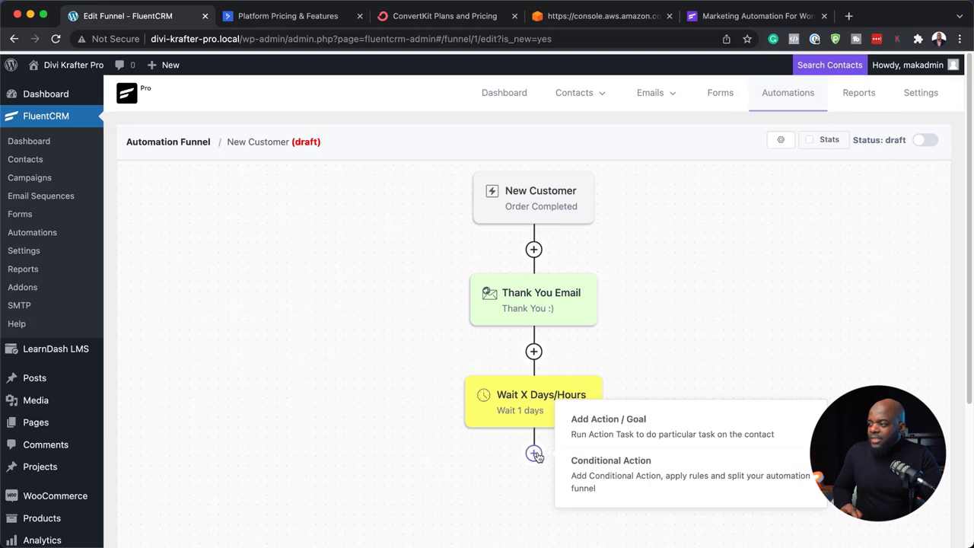
Add an End This Funnel Here step after the wait, save it, and enable Stats
{"action": "left_click", "coordinate": [629, 432]}
{"action": "left_click", "coordinate": [712, 375]}
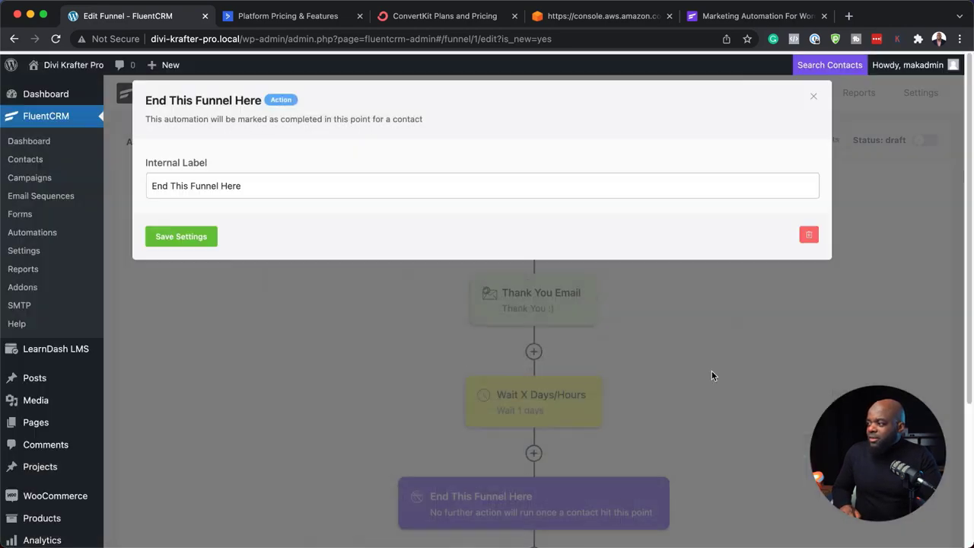
{"action": "left_click", "coordinate": [172, 239]}
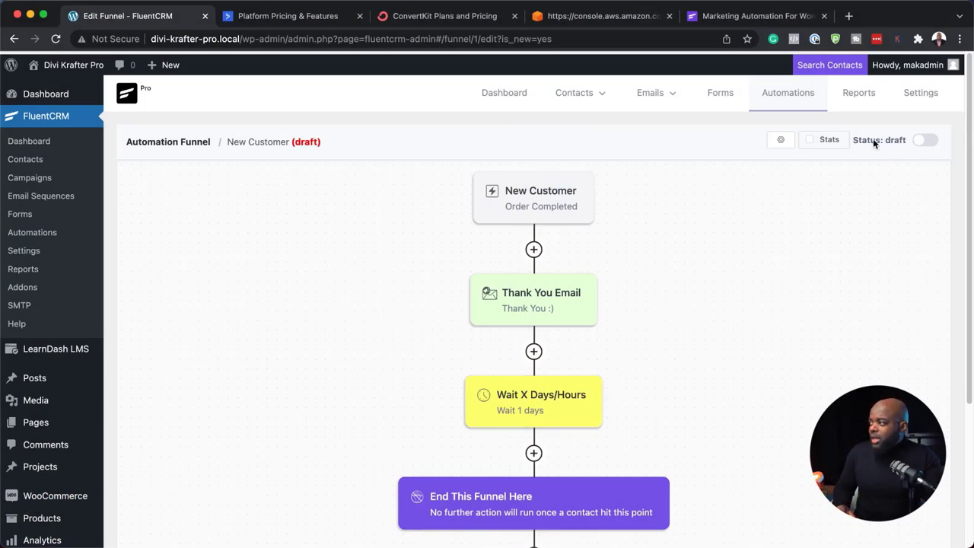
{"action": "left_click", "coordinate": [811, 142]}
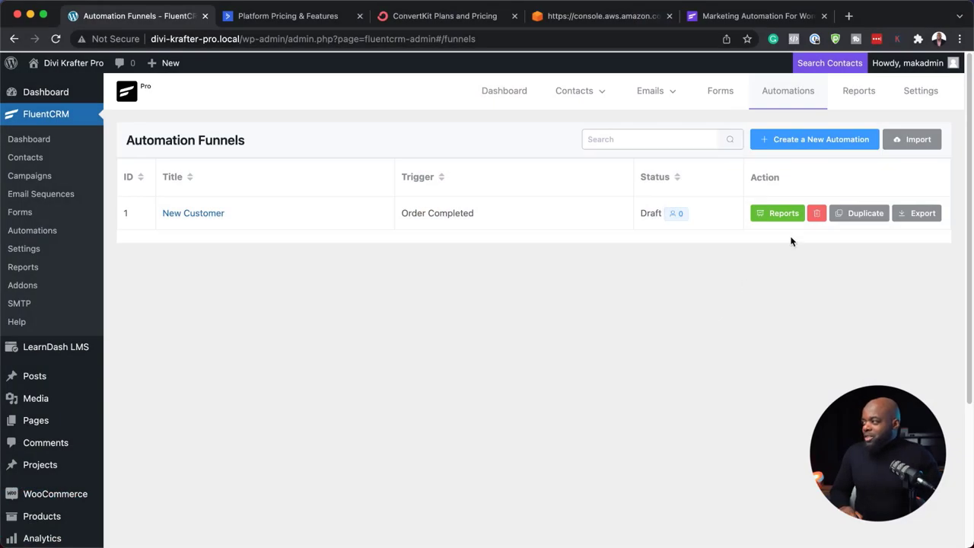
Create the 'Buys A Course' funnel with the WooCommerce Order Completed trigger
{"action": "left_click", "coordinate": [826, 144]}
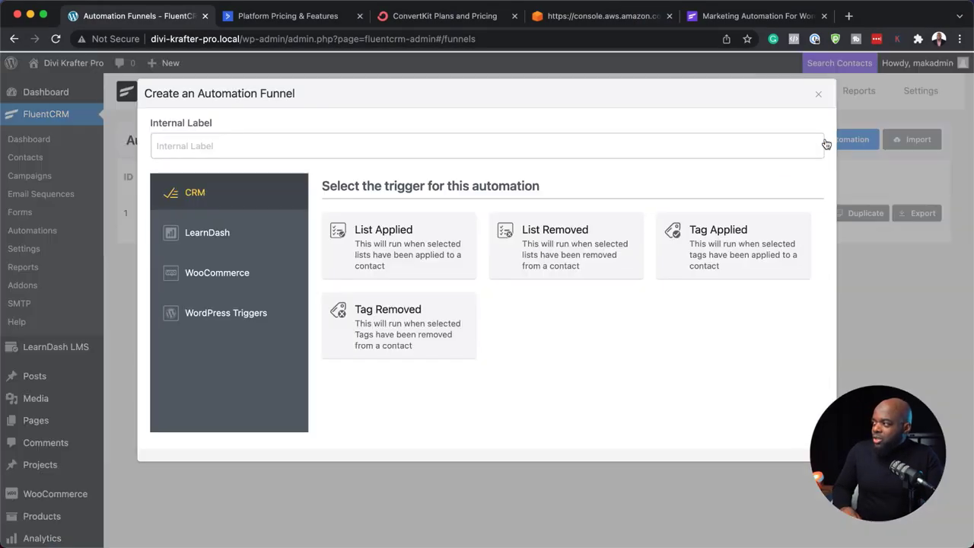
{"action": "left_click", "coordinate": [251, 277]}
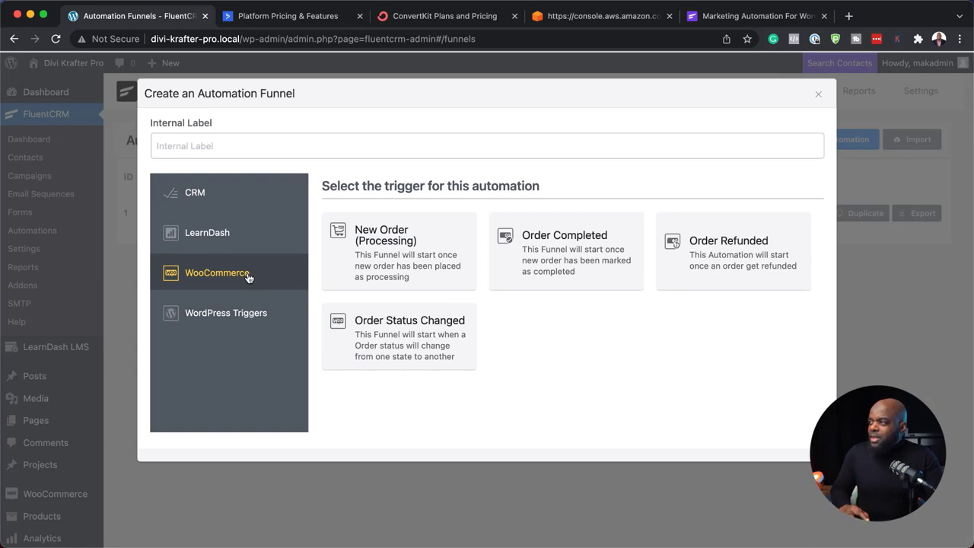
{"action": "left_click", "coordinate": [577, 260]}
{"action": "left_click", "coordinate": [327, 145]}
{"action": "type", "text": "Buys A Course"}
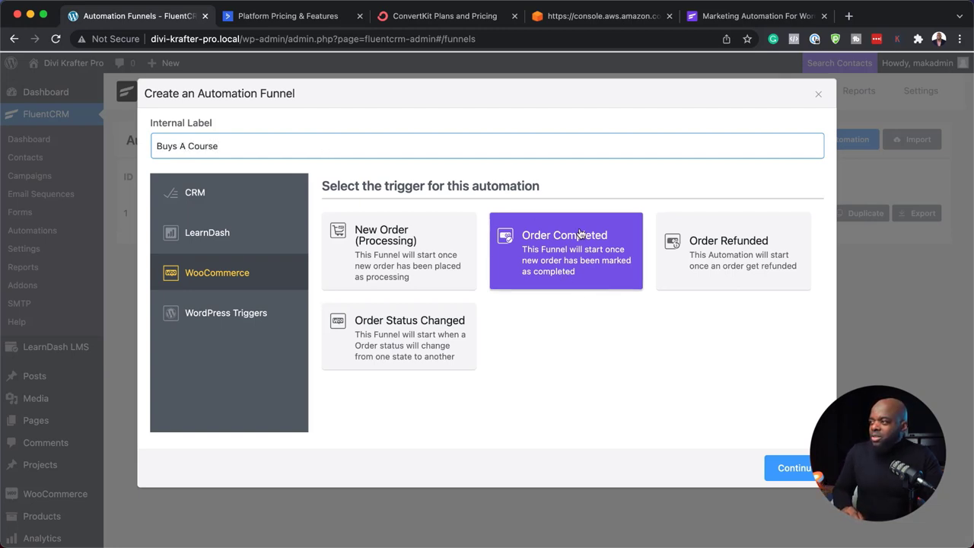
{"action": "left_click", "coordinate": [798, 469]}
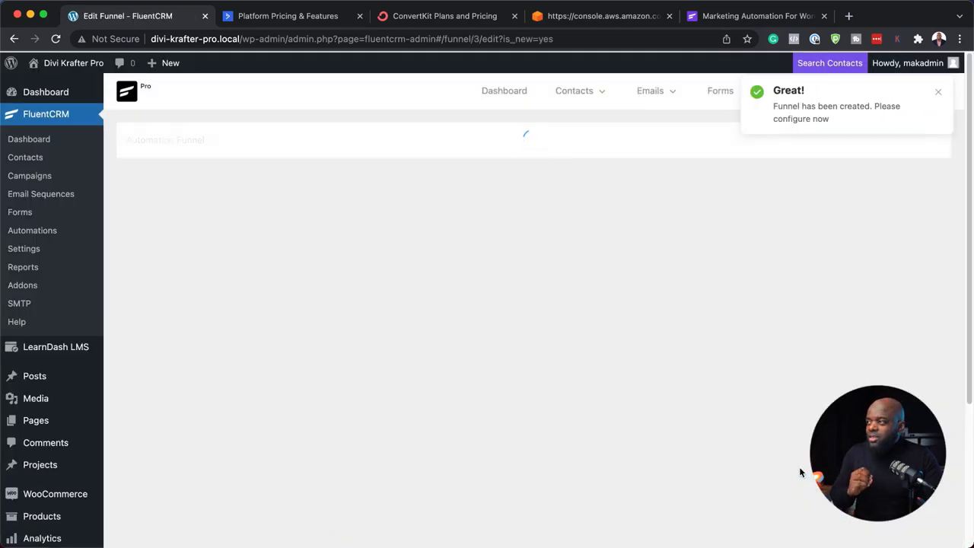
Set the trigger's Target Products to Product One and save the trigger settings
{"action": "scroll", "coordinate": [292, 402], "scroll_direction": "down", "scroll_amount": 1}
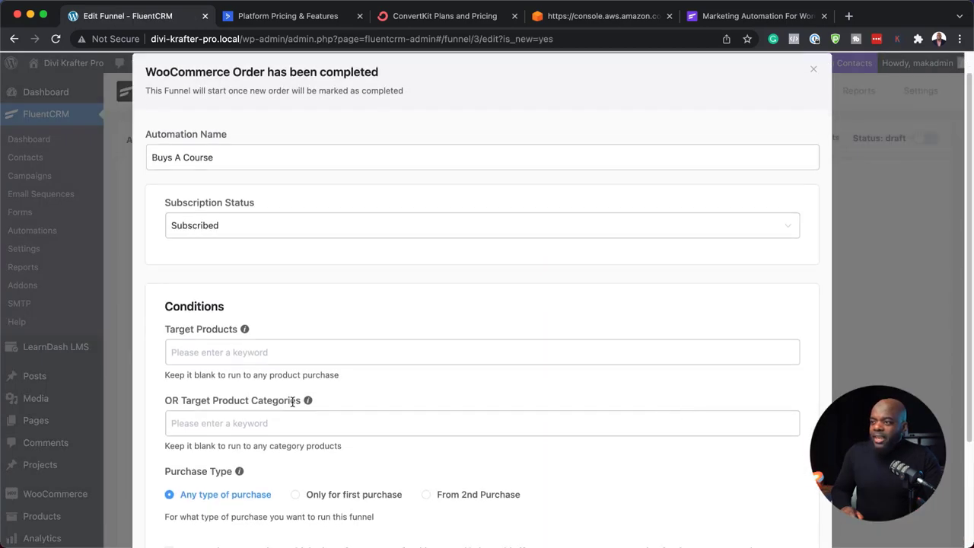
{"action": "left_click", "coordinate": [197, 354]}
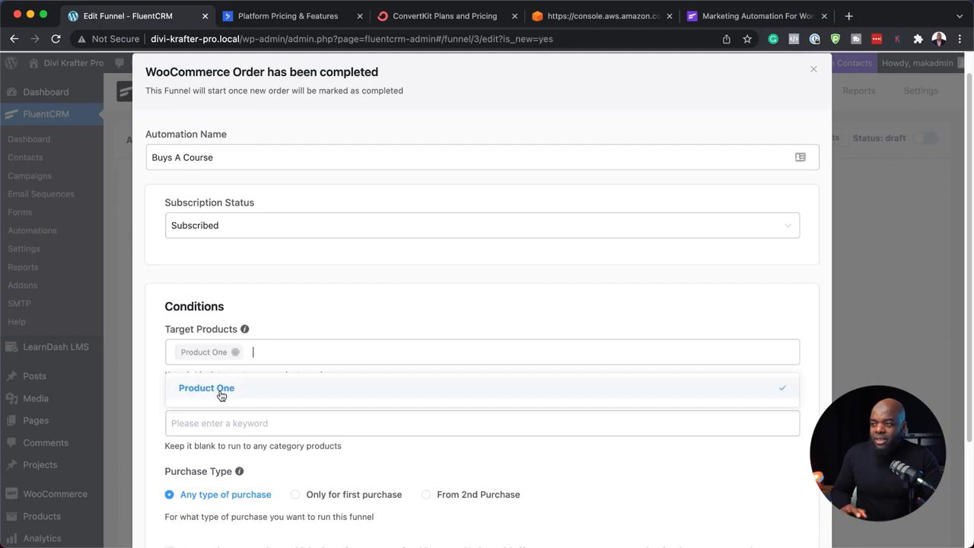
{"action": "scroll", "coordinate": [326, 438], "scroll_direction": "down", "scroll_amount": 5}
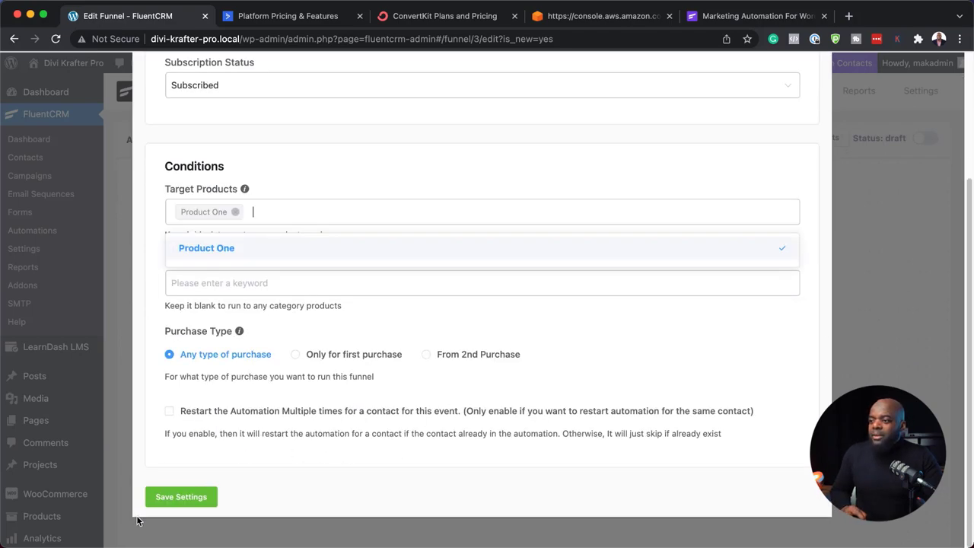
{"action": "left_click", "coordinate": [164, 498]}
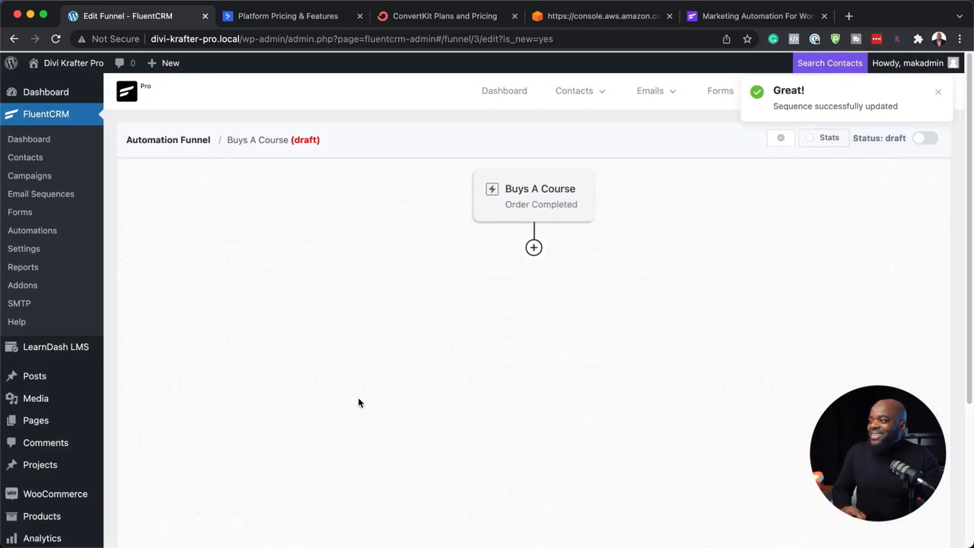
Add a LearnDash Enroll To Course step for the Test course and save it
{"action": "left_click", "coordinate": [532, 249]}
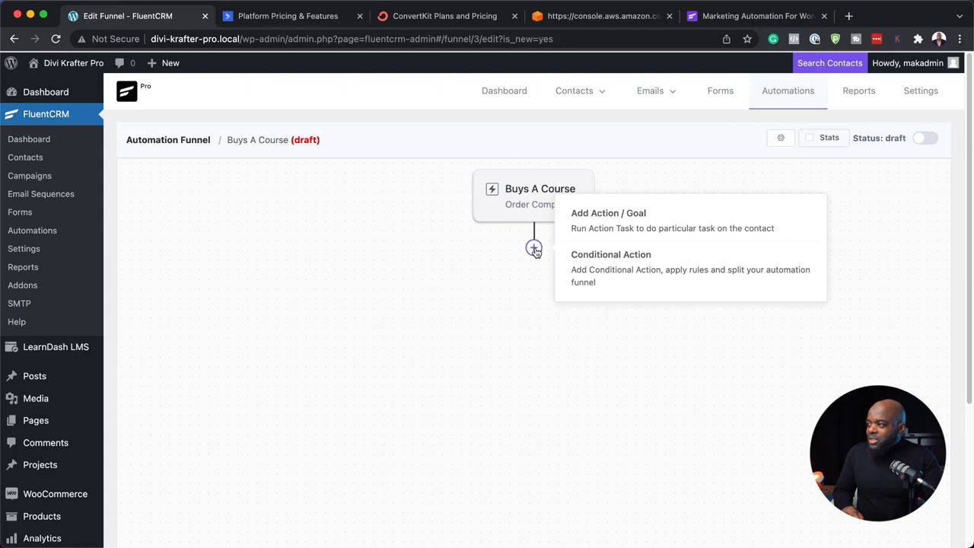
{"action": "left_click", "coordinate": [609, 217]}
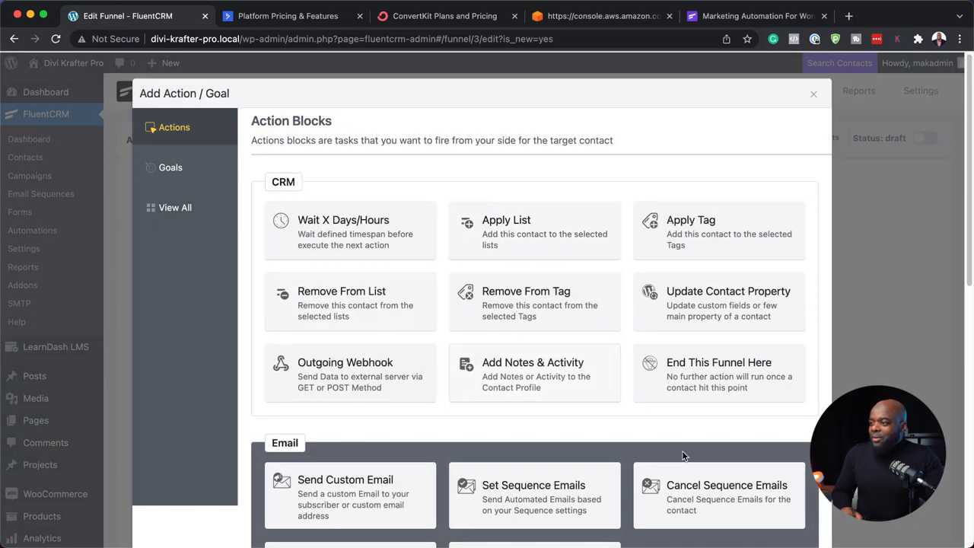
{"action": "scroll", "coordinate": [683, 449], "scroll_direction": "down", "scroll_amount": 5}
{"action": "scroll", "coordinate": [683, 449], "scroll_direction": "down", "scroll_amount": 2}
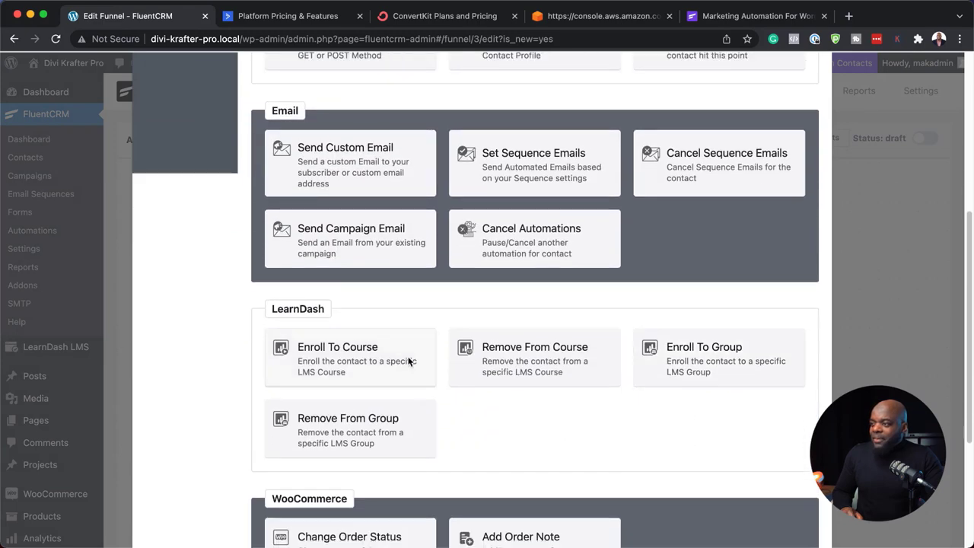
{"action": "scroll", "coordinate": [585, 406], "scroll_direction": "down", "scroll_amount": 1}
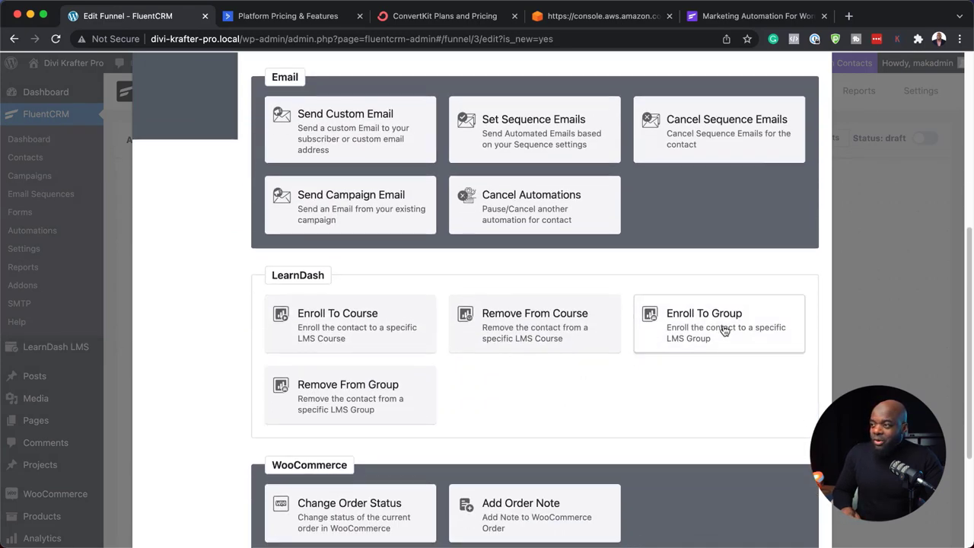
{"action": "left_click", "coordinate": [388, 336]}
{"action": "left_click", "coordinate": [212, 254]}
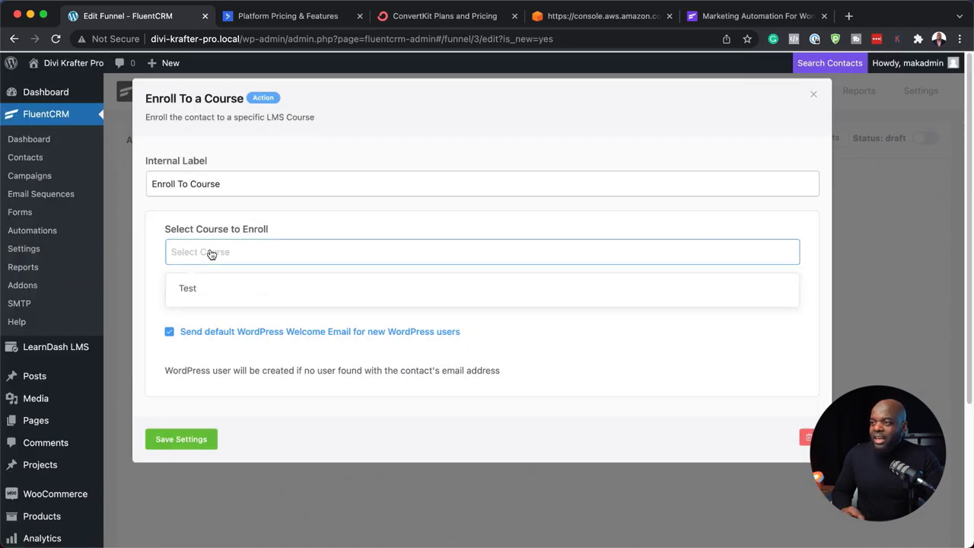
{"action": "left_click", "coordinate": [208, 294]}
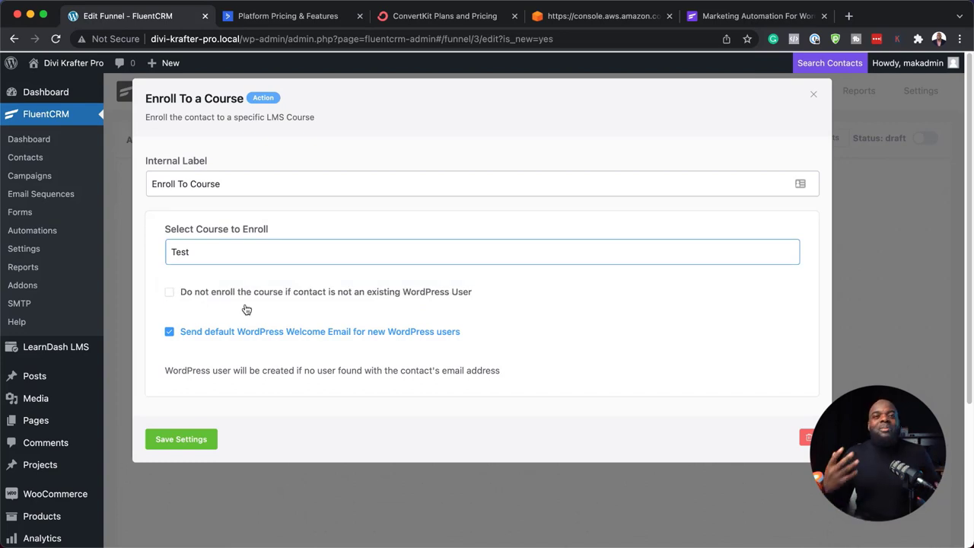
{"action": "left_click", "coordinate": [196, 440]}
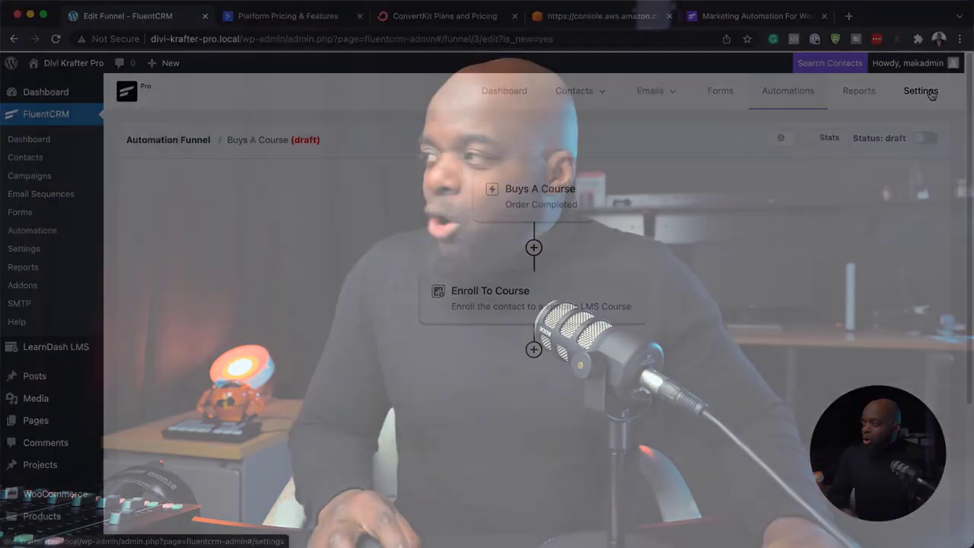
Go to Settings > Smart Links and start a new Smart link
{"action": "left_click", "coordinate": [920, 91]}
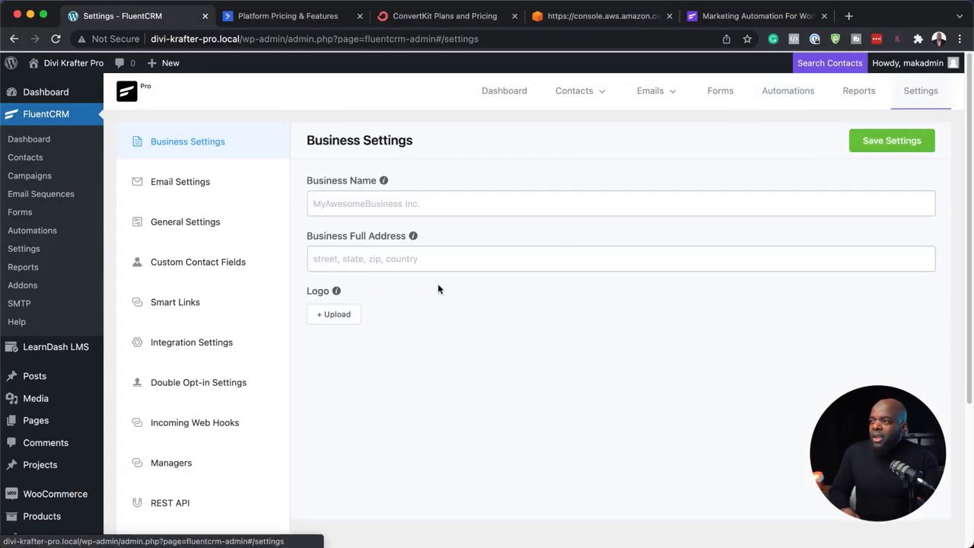
{"action": "left_click", "coordinate": [188, 303]}
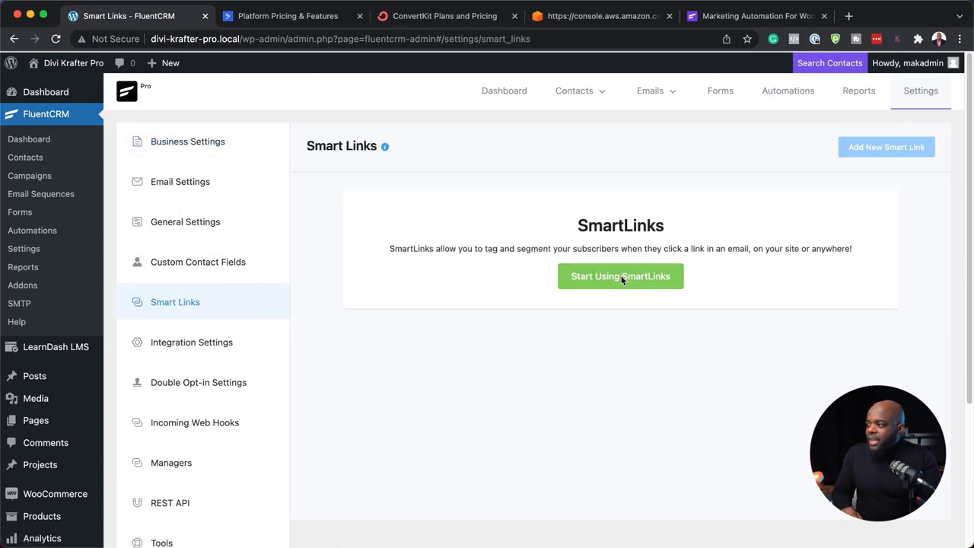
{"action": "left_click", "coordinate": [620, 278]}
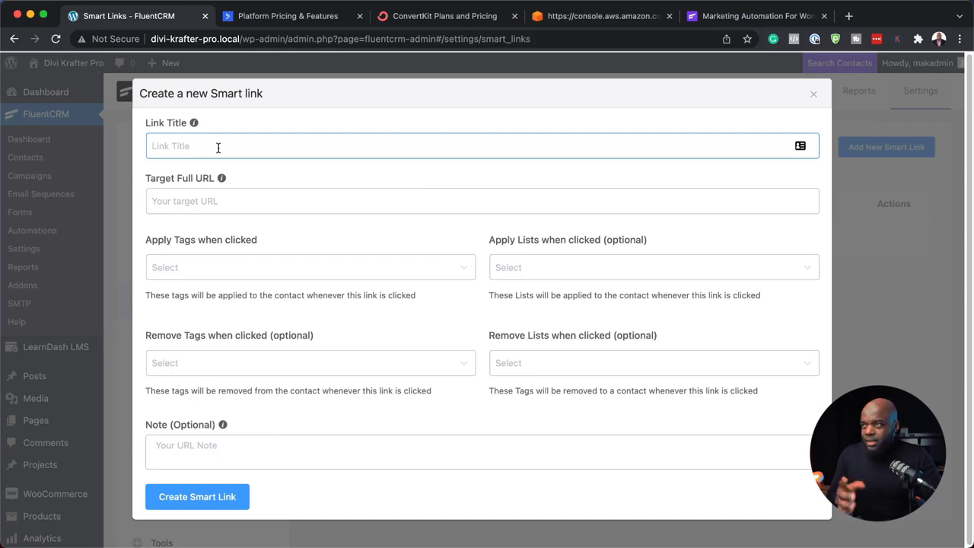
{"action": "left_click", "coordinate": [192, 201]}
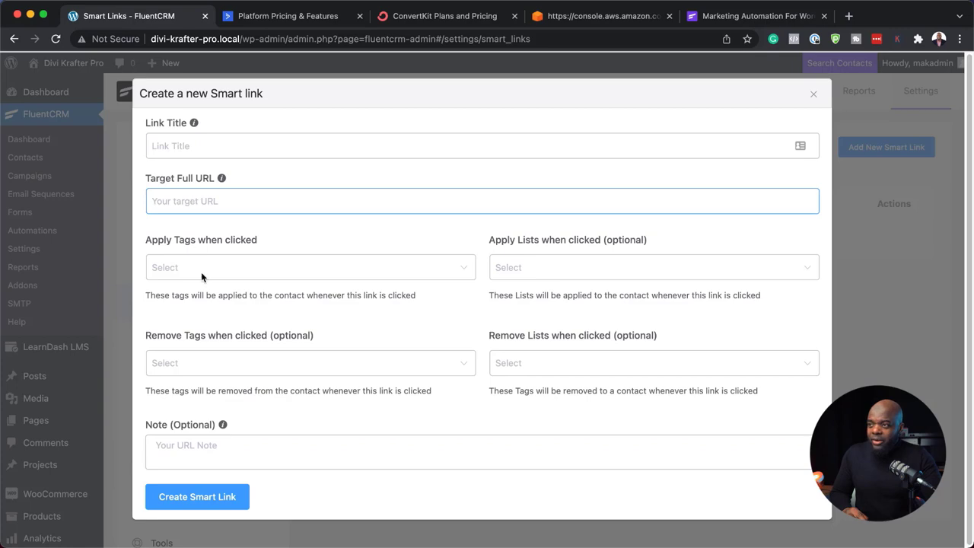